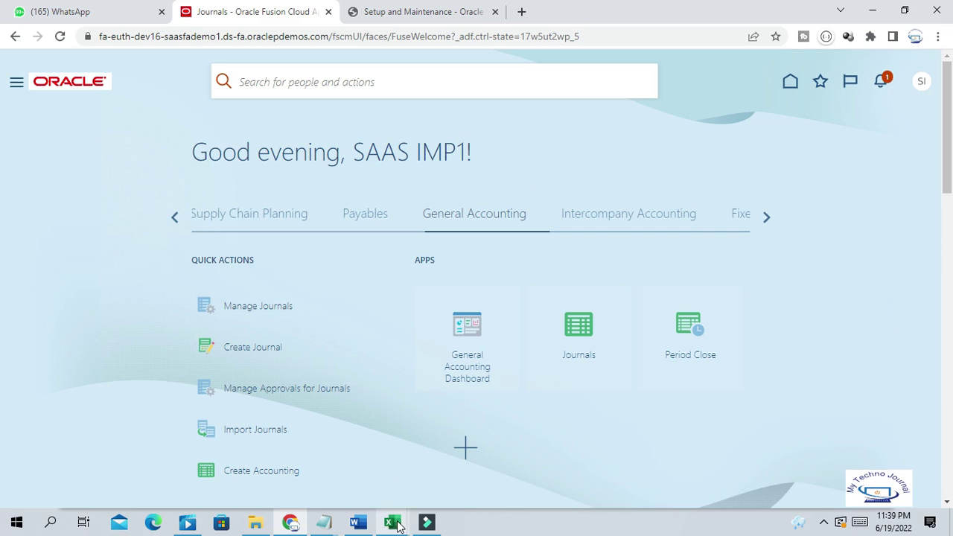
Switch to the Interview workbook in Excel and review the allocation steps listed on the Mass Allocation sheet.
{"action": "left_click", "coordinate": [395, 524]}
{"action": "left_click", "coordinate": [445, 472]}
{"action": "scroll", "coordinate": [426, 262], "scroll_direction": "down", "scroll_amount": 4}
{"action": "scroll", "coordinate": [427, 262], "scroll_direction": "up", "scroll_amount": 4}
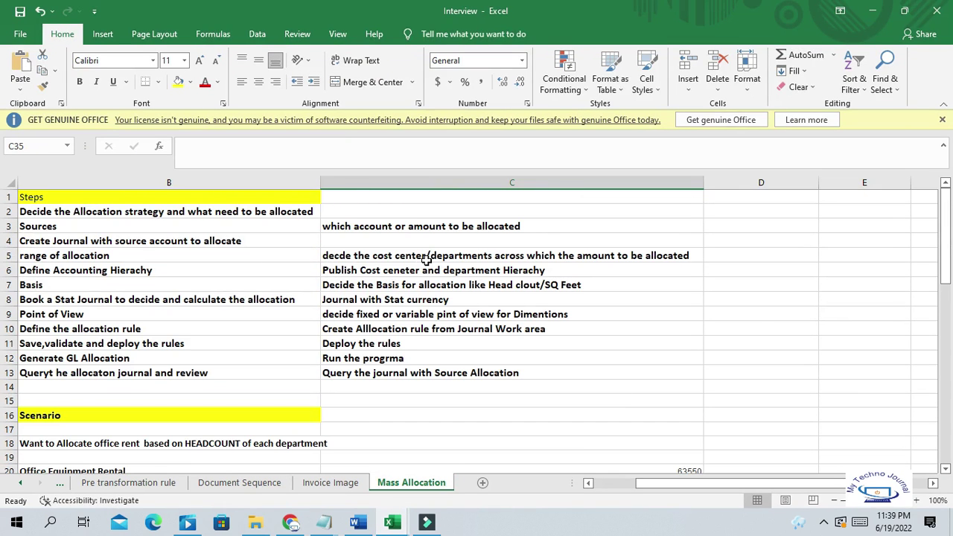
{"action": "left_click_drag", "start_coordinate": [52, 216], "coordinate": [496, 387]}
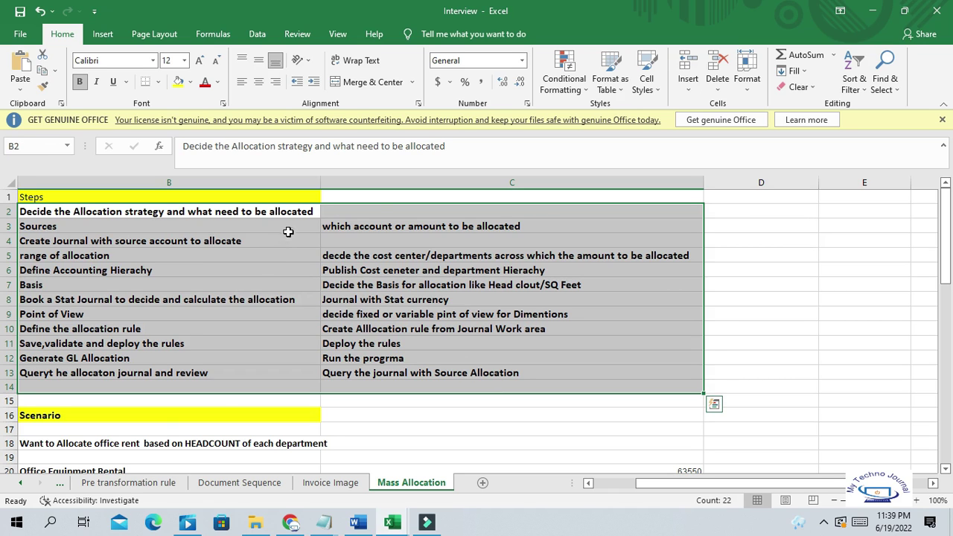
{"action": "scroll", "coordinate": [246, 280], "scroll_direction": "down", "scroll_amount": 3}
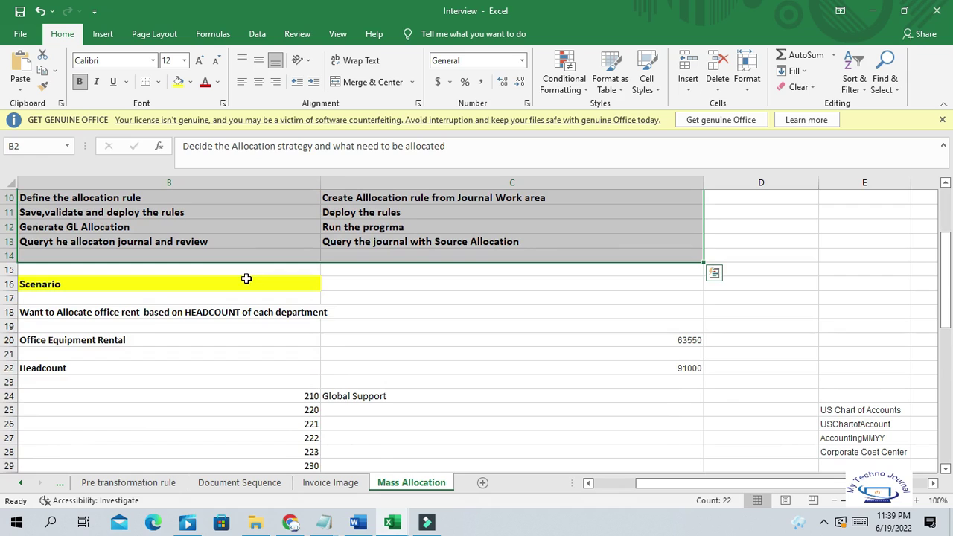
Read the scenario about allocating office rent based on each department's headcount.
{"action": "left_click", "coordinate": [129, 285]}
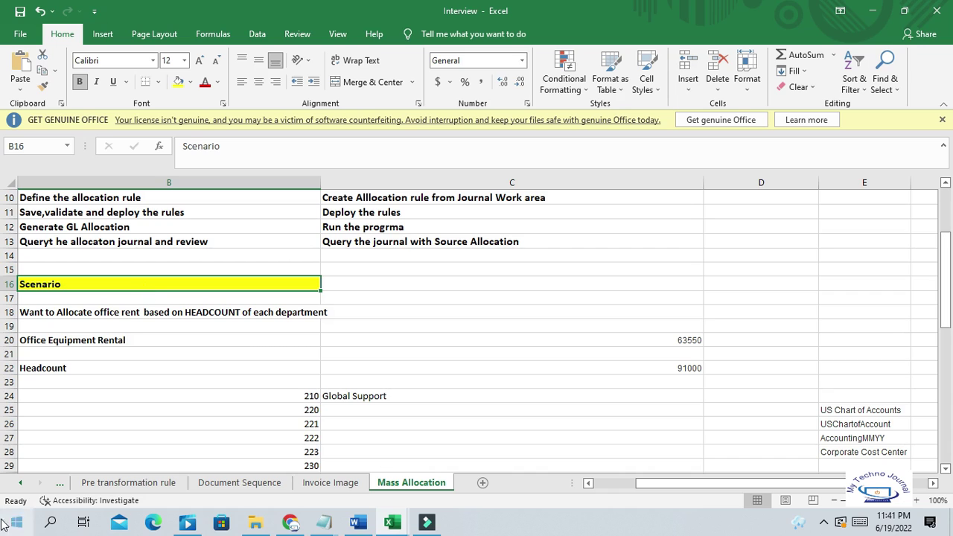
{"action": "left_click", "coordinate": [38, 313]}
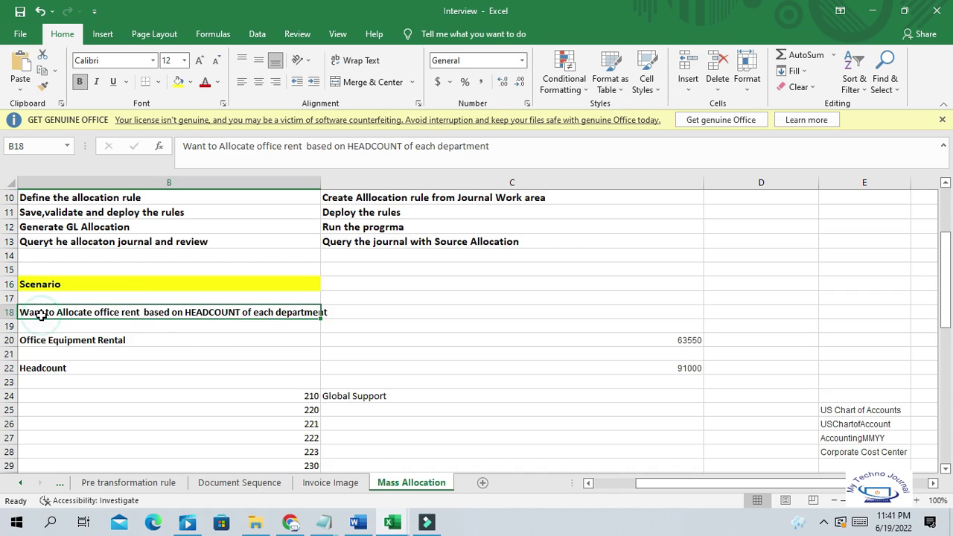
{"action": "left_click", "coordinate": [130, 315]}
{"action": "double_click", "coordinate": [131, 314]}
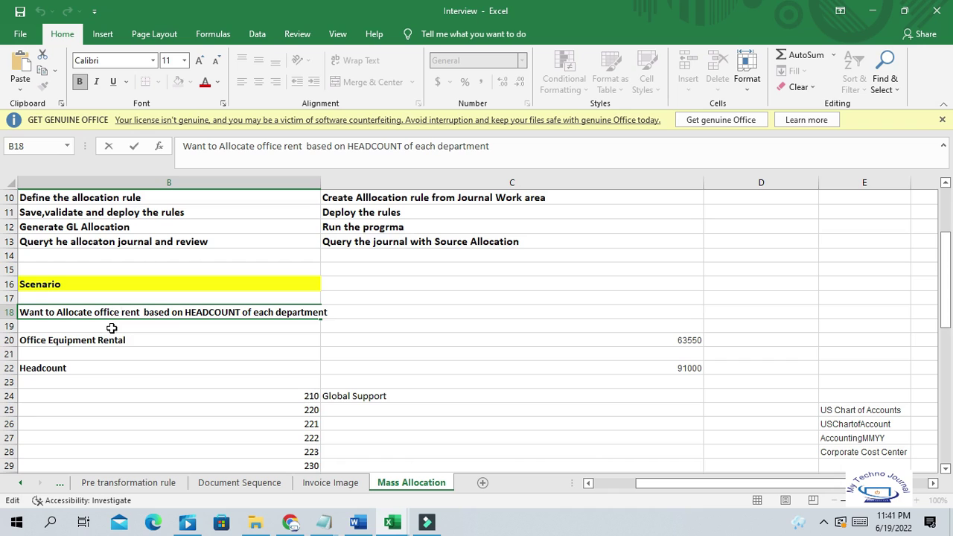
Widen column B so the office rent scenario sentence in B18 fits inside its cell.
{"action": "left_click", "coordinate": [336, 326]}
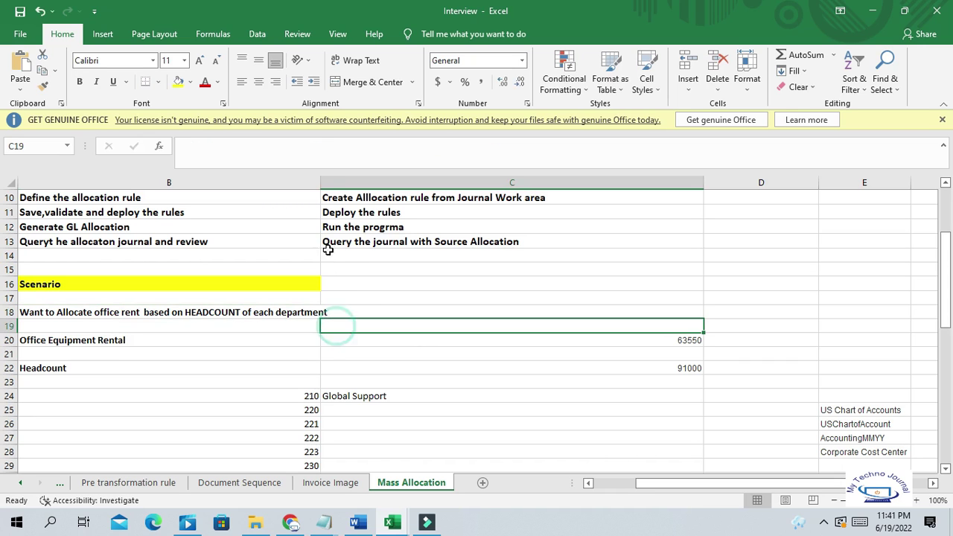
{"action": "left_click_drag", "start_coordinate": [321, 182], "coordinate": [389, 176]}
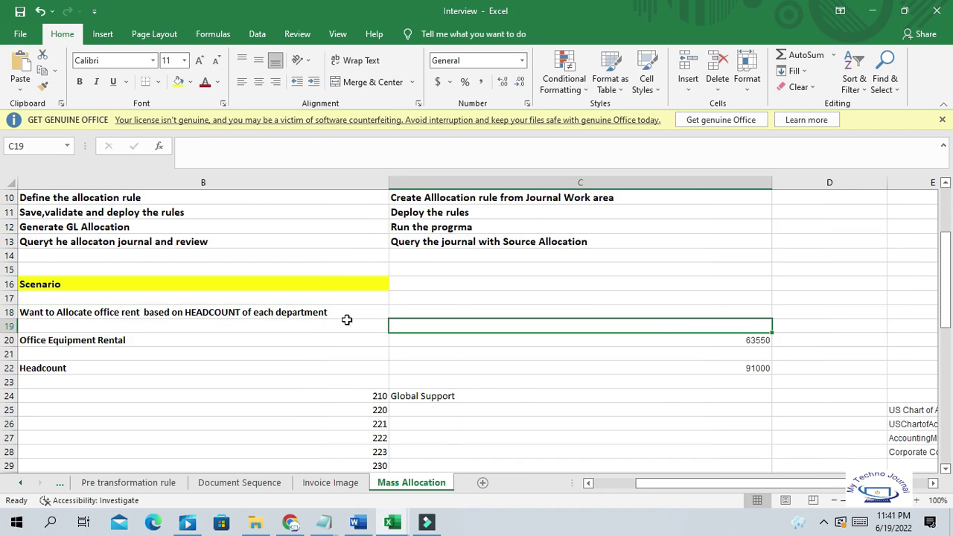
{"action": "left_click", "coordinate": [354, 313]}
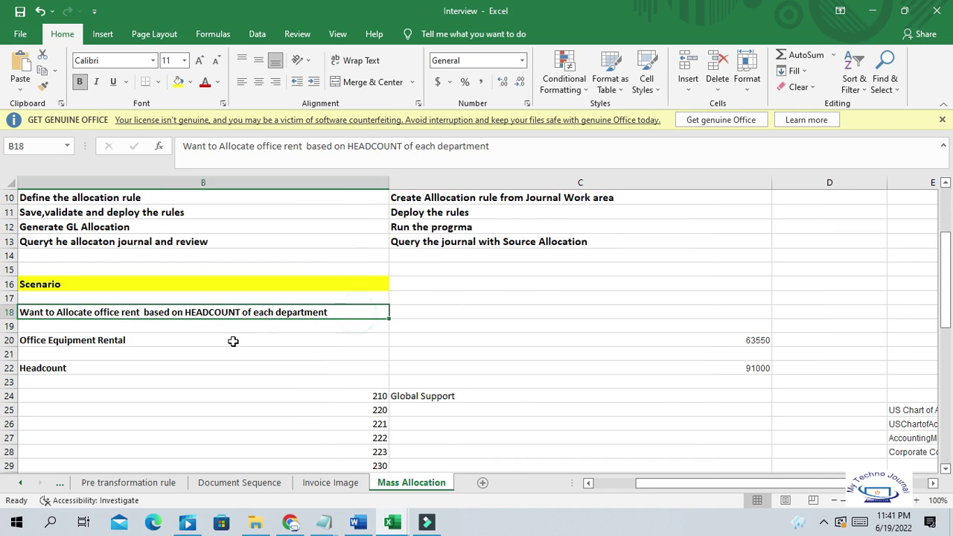
Examine the headcount row and the department codes below it, including the Global Support department.
{"action": "left_click", "coordinate": [67, 370]}
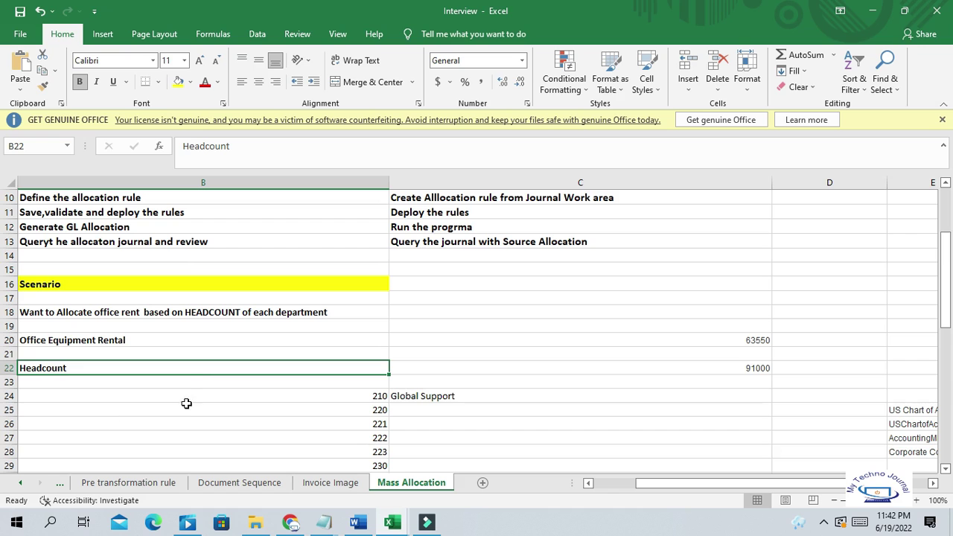
{"action": "scroll", "coordinate": [458, 354], "scroll_direction": "down", "scroll_amount": 4}
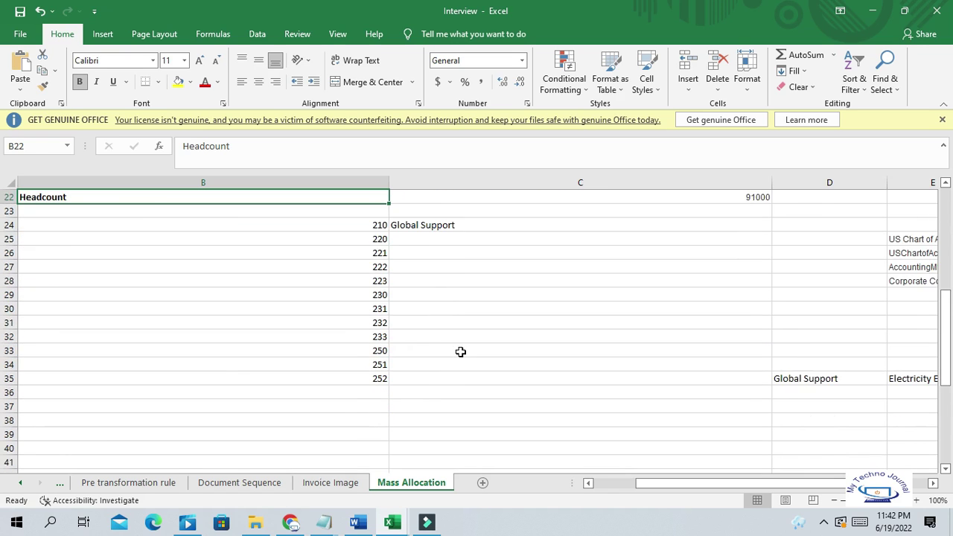
{"action": "scroll", "coordinate": [402, 335], "scroll_direction": "up", "scroll_amount": 2}
{"action": "left_click", "coordinate": [357, 311]}
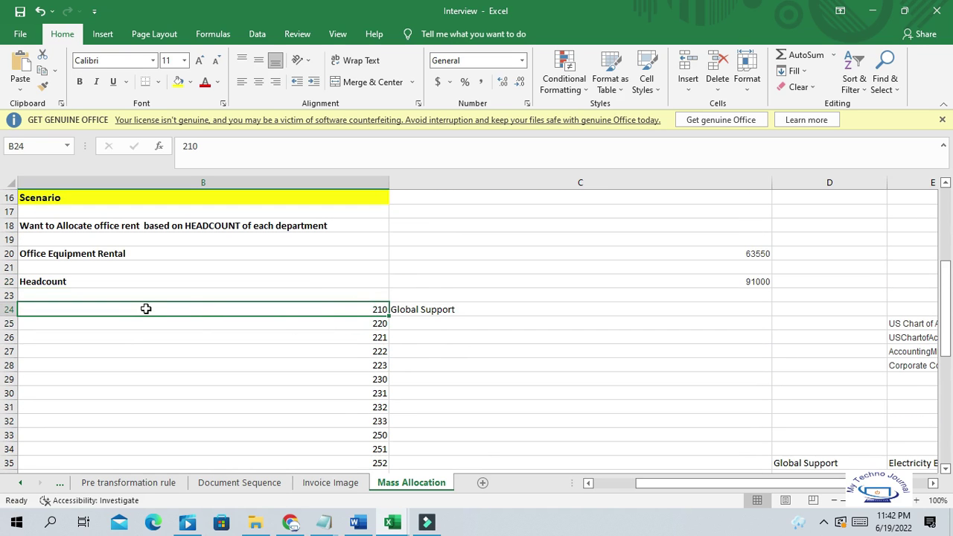
{"action": "left_click", "coordinate": [206, 309]}
{"action": "left_click", "coordinate": [352, 312]}
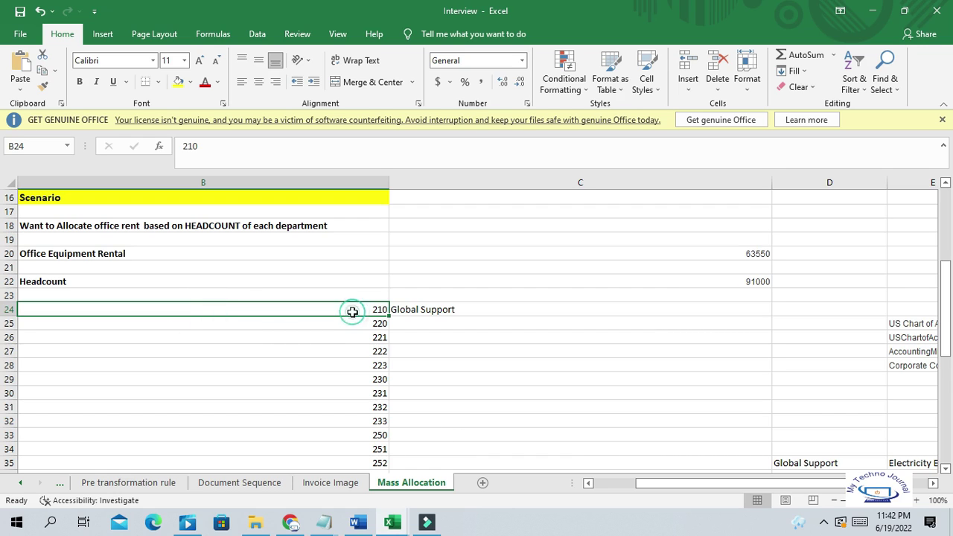
{"action": "left_click", "coordinate": [456, 309]}
{"action": "left_click", "coordinate": [456, 309]}
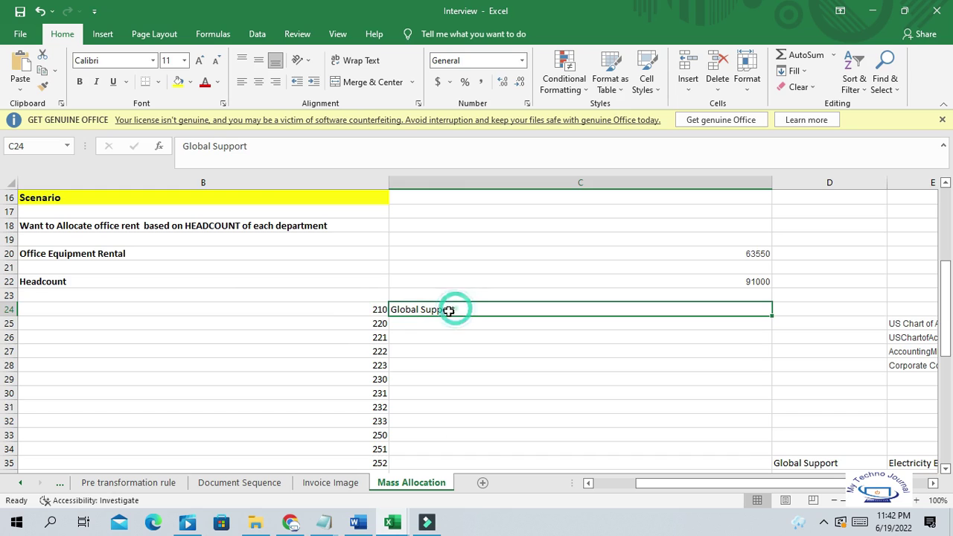
{"action": "left_click", "coordinate": [339, 318]}
{"action": "left_click", "coordinate": [358, 309]}
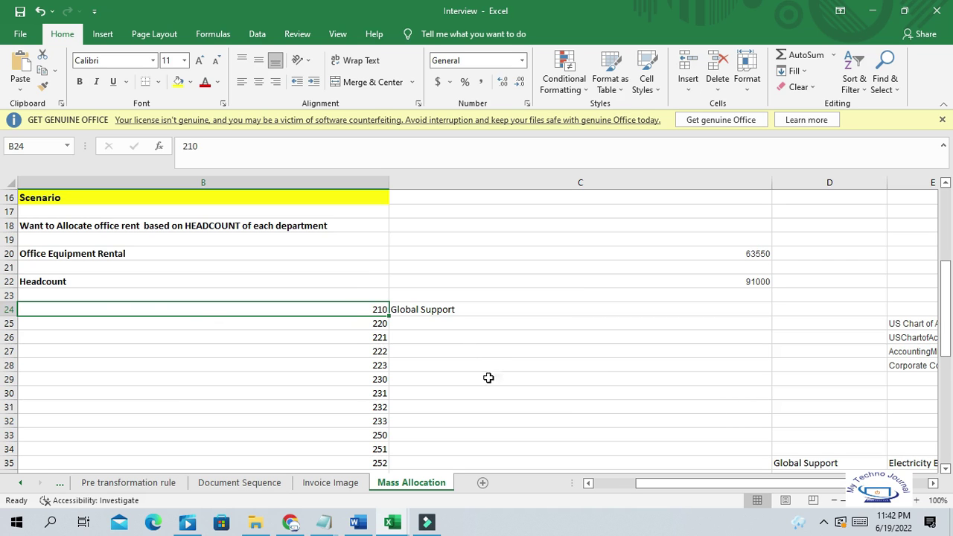
Compare the allocation strategy step in row 2 with the Office Equipment Rental amount in the scenario.
{"action": "scroll", "coordinate": [208, 327], "scroll_direction": "up", "scroll_amount": 5}
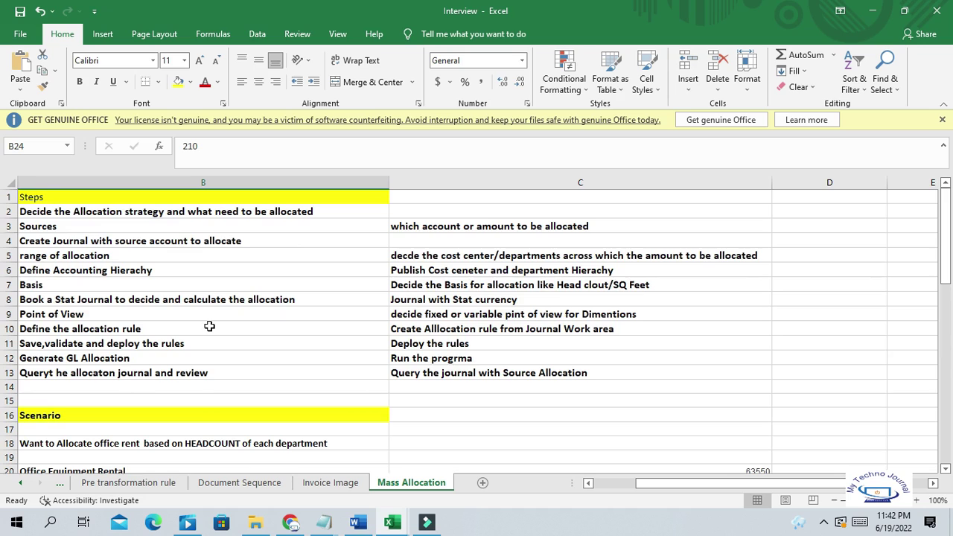
{"action": "left_click", "coordinate": [65, 211]}
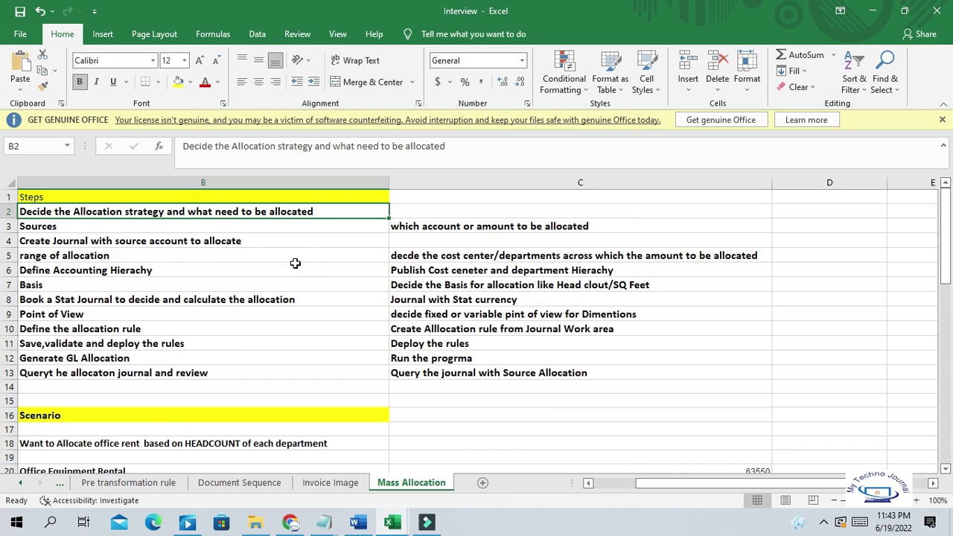
{"action": "scroll", "coordinate": [295, 263], "scroll_direction": "down", "scroll_amount": 4}
{"action": "scroll", "coordinate": [294, 263], "scroll_direction": "up", "scroll_amount": 2}
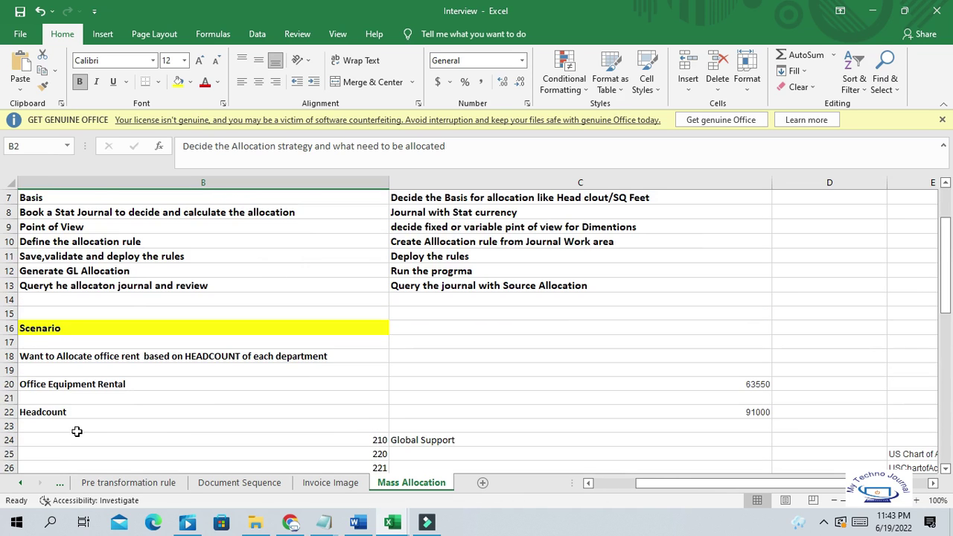
{"action": "left_click", "coordinate": [32, 385]}
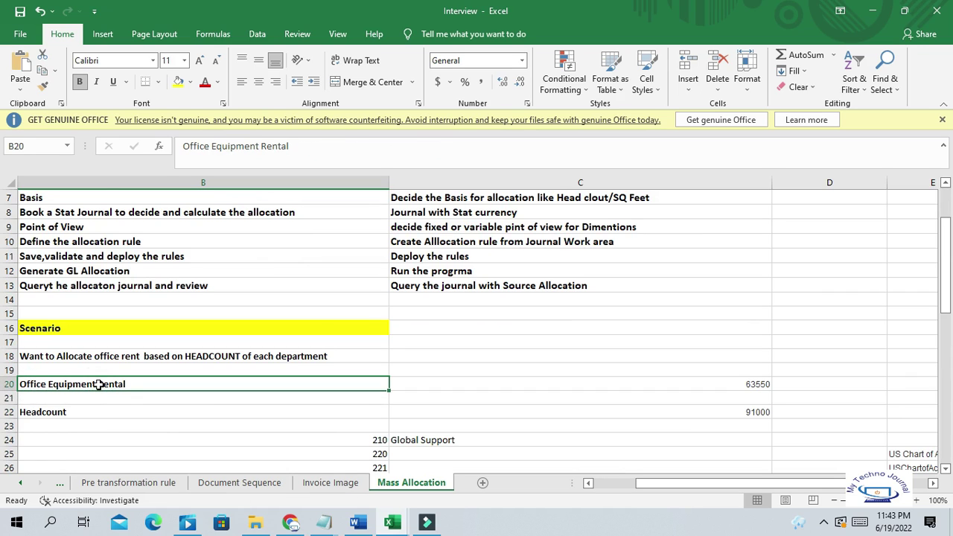
{"action": "left_click", "coordinate": [728, 386]}
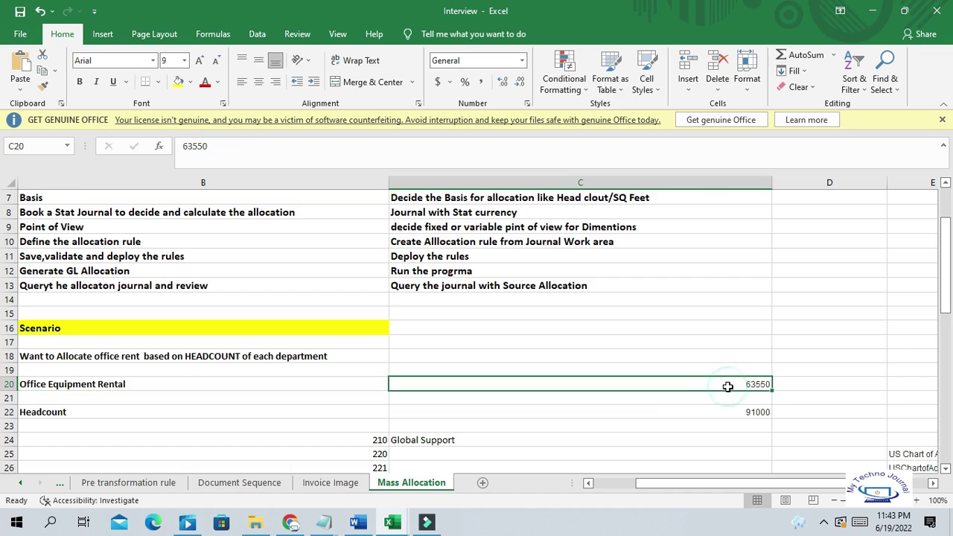
{"action": "left_click", "coordinate": [135, 381]}
{"action": "scroll", "coordinate": [271, 383], "scroll_direction": "up", "scroll_amount": 2}
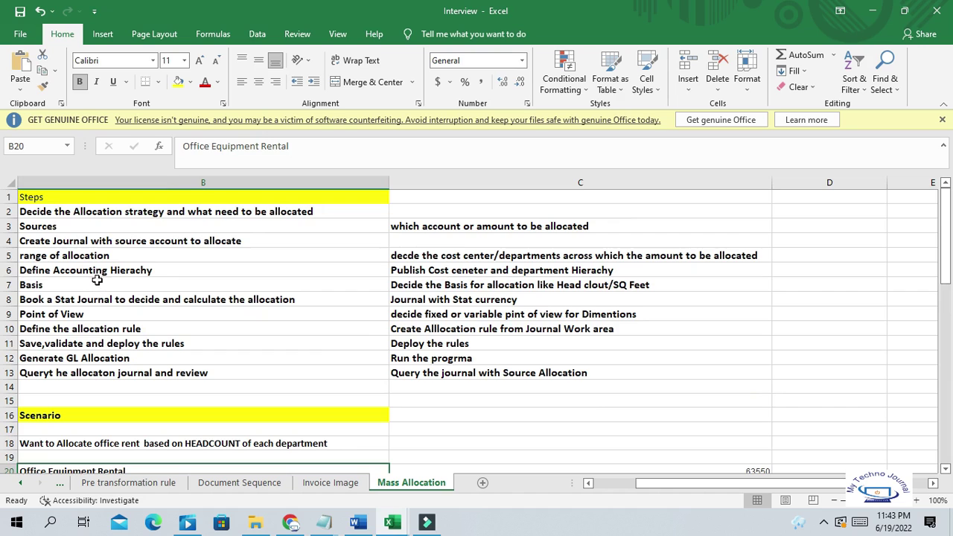
Review the Sources step together with the Office Equipment Rental entry and its amount in row 20.
{"action": "left_click", "coordinate": [55, 228]}
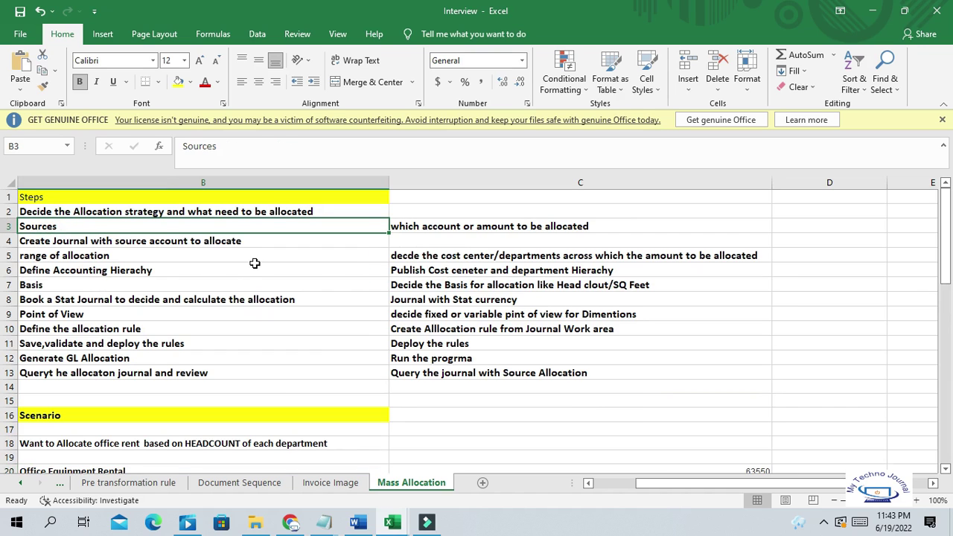
{"action": "scroll", "coordinate": [342, 341], "scroll_direction": "down", "scroll_amount": 2}
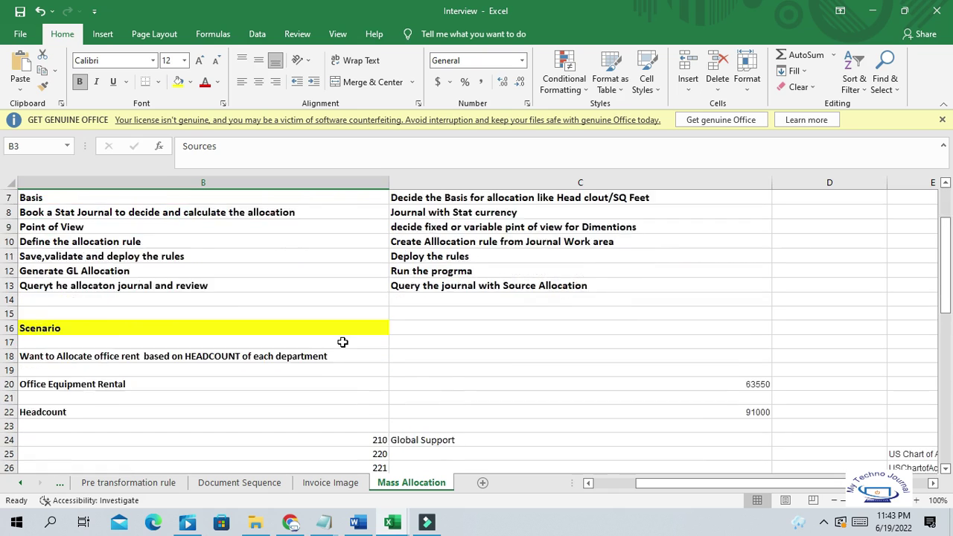
{"action": "scroll", "coordinate": [342, 342], "scroll_direction": "down", "scroll_amount": 1}
{"action": "left_click_drag", "start_coordinate": [62, 339], "coordinate": [756, 340]}
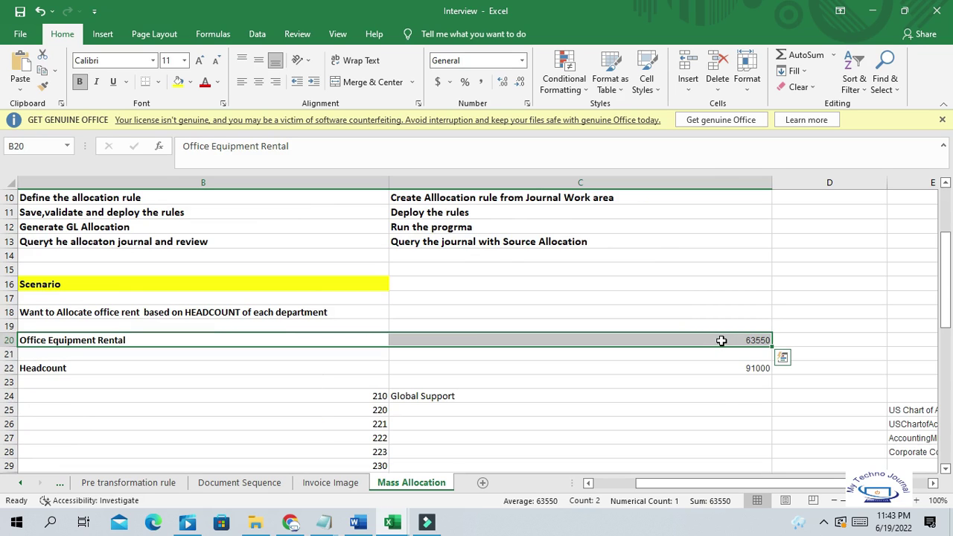
{"action": "scroll", "coordinate": [532, 385], "scroll_direction": "up", "scroll_amount": 3}
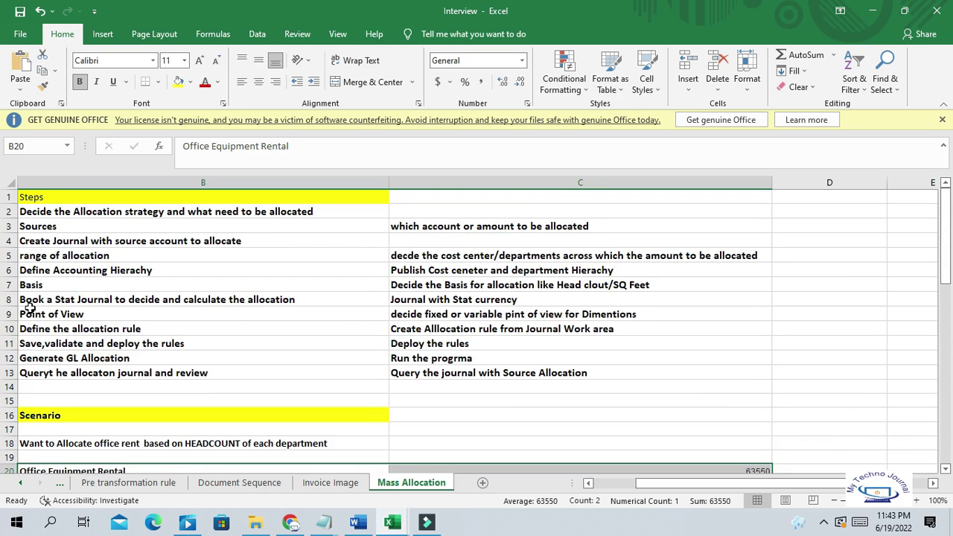
Review the range of allocation and Define Accounting Hierachy steps, with the step numbers in column A in view.
{"action": "left_click", "coordinate": [61, 256]}
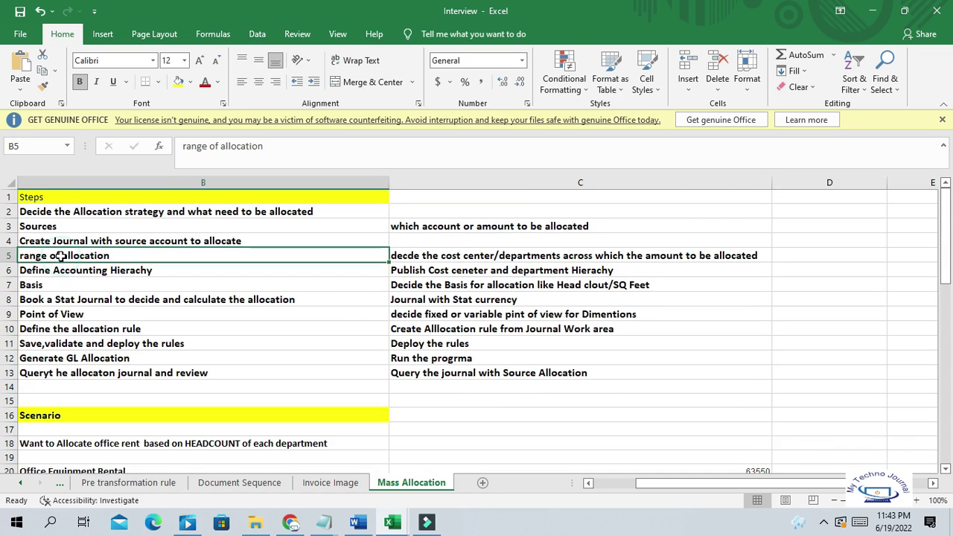
{"action": "left_click_drag", "start_coordinate": [681, 483], "coordinate": [637, 483]}
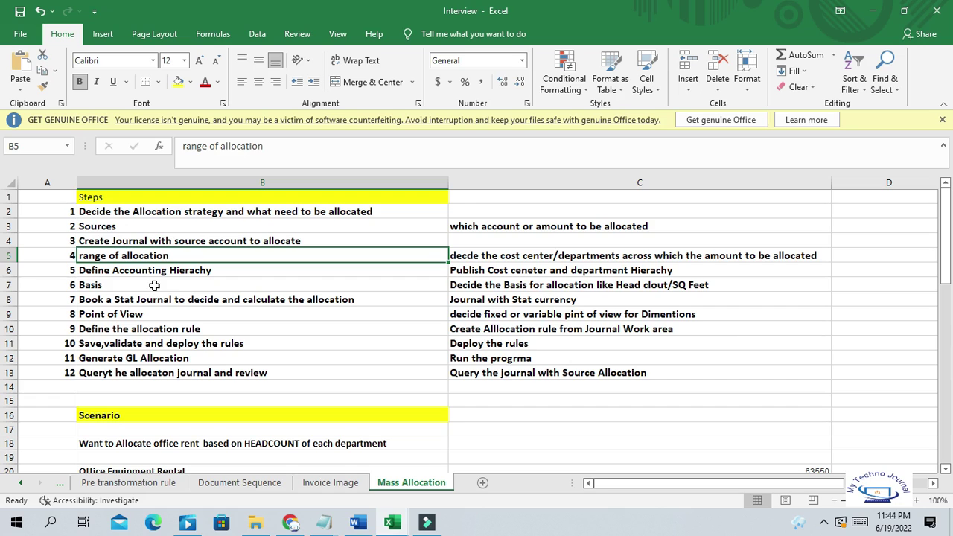
{"action": "left_click", "coordinate": [149, 272]}
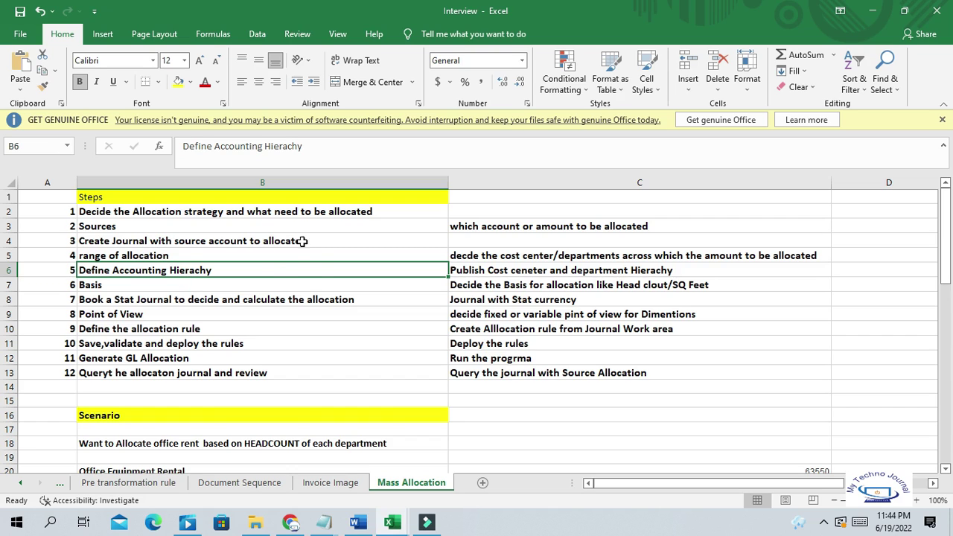
{"action": "scroll", "coordinate": [368, 267], "scroll_direction": "down", "scroll_amount": 2}
{"action": "scroll", "coordinate": [430, 325], "scroll_direction": "up", "scroll_amount": 2}
{"action": "scroll", "coordinate": [451, 315], "scroll_direction": "down", "scroll_amount": 4}
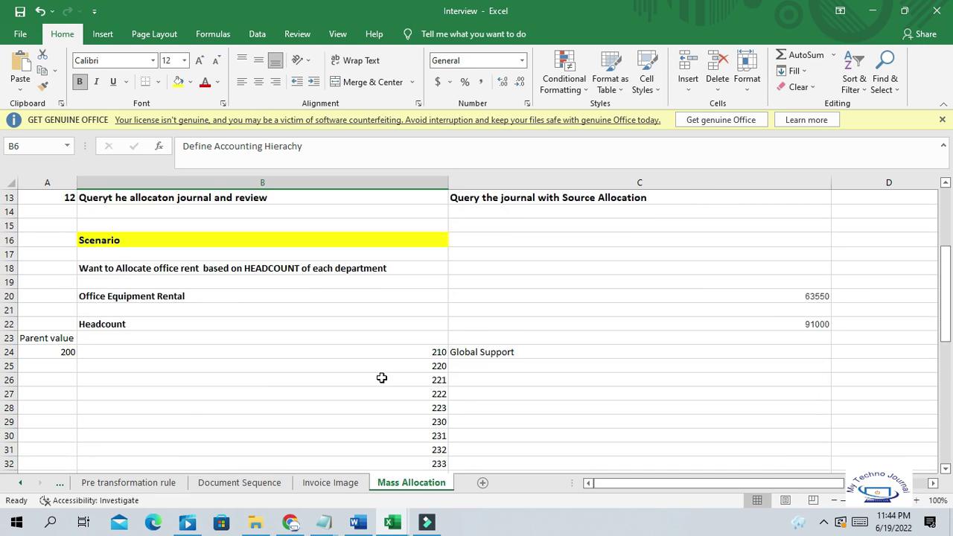
Examine the parent value in A24 and the child department codes in B24 through B35.
{"action": "left_click", "coordinate": [49, 343]}
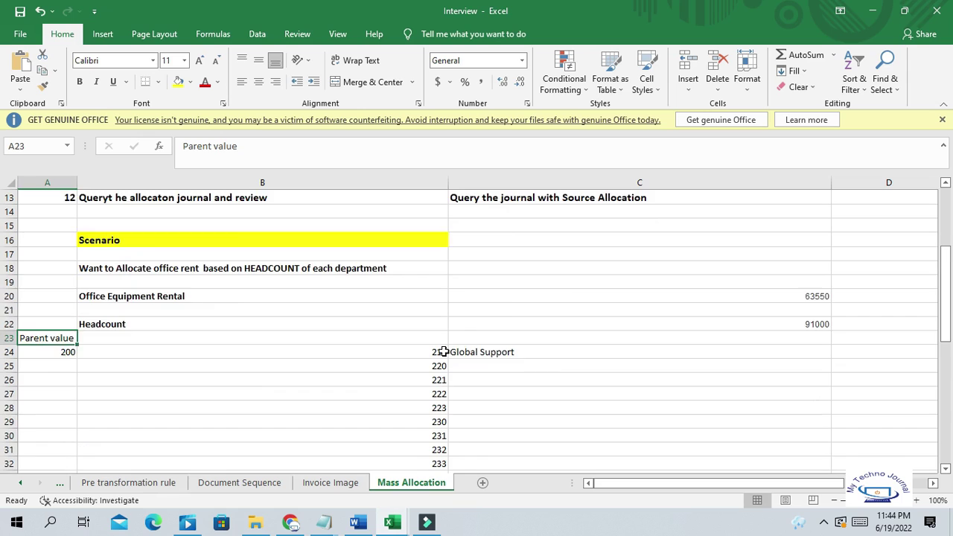
{"action": "scroll", "coordinate": [440, 351], "scroll_direction": "down", "scroll_amount": 1}
{"action": "left_click", "coordinate": [58, 311]}
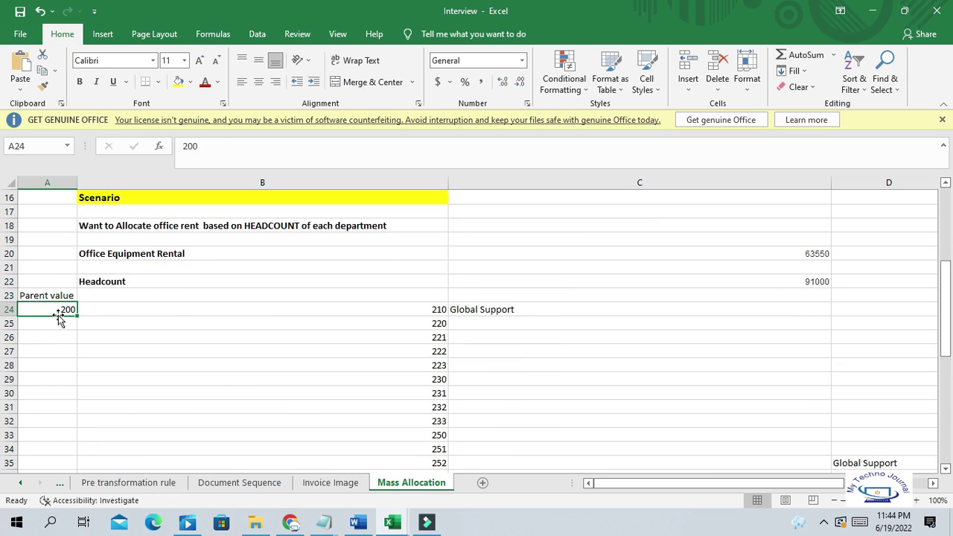
{"action": "left_click", "coordinate": [59, 310]}
{"action": "left_click_drag", "start_coordinate": [424, 325], "coordinate": [414, 470]}
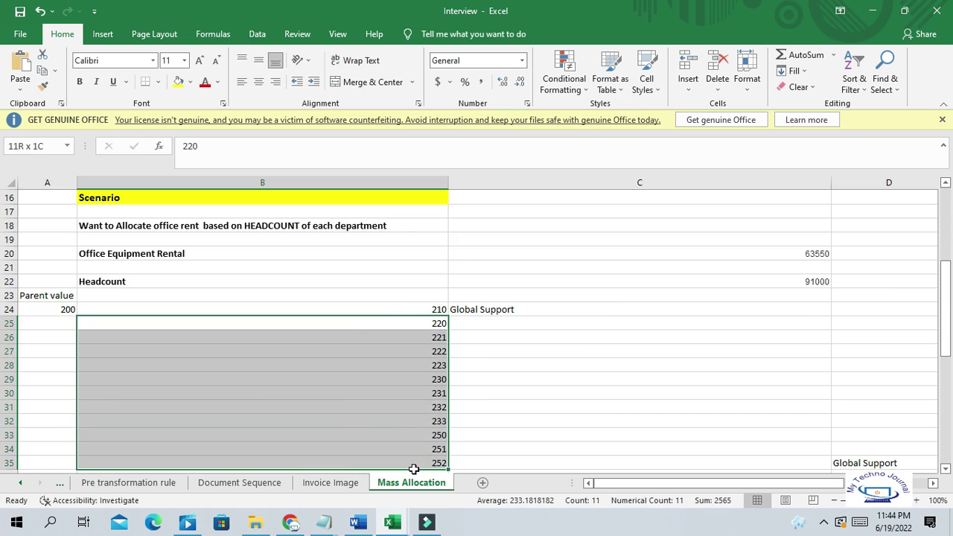
{"action": "left_click_drag", "start_coordinate": [49, 311], "coordinate": [139, 309]}
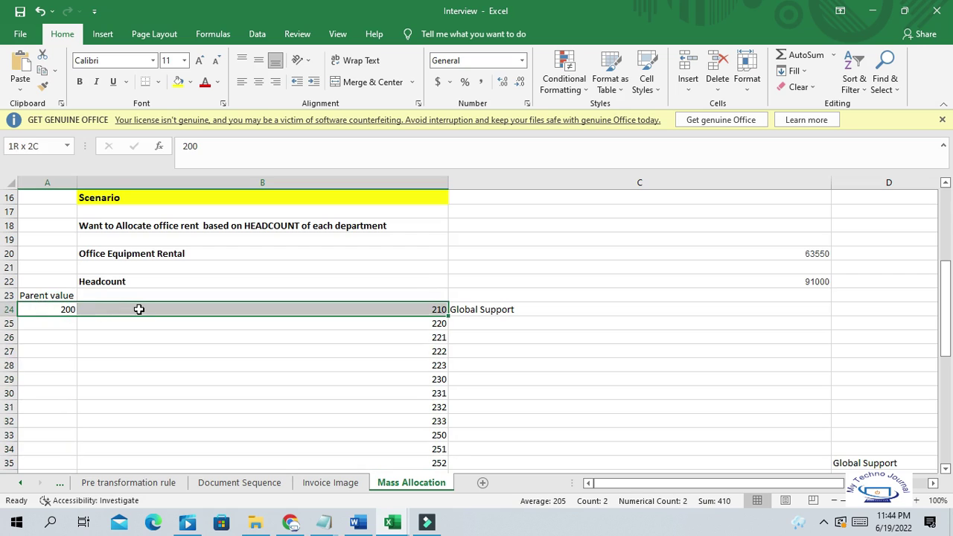
{"action": "left_click", "coordinate": [38, 308]}
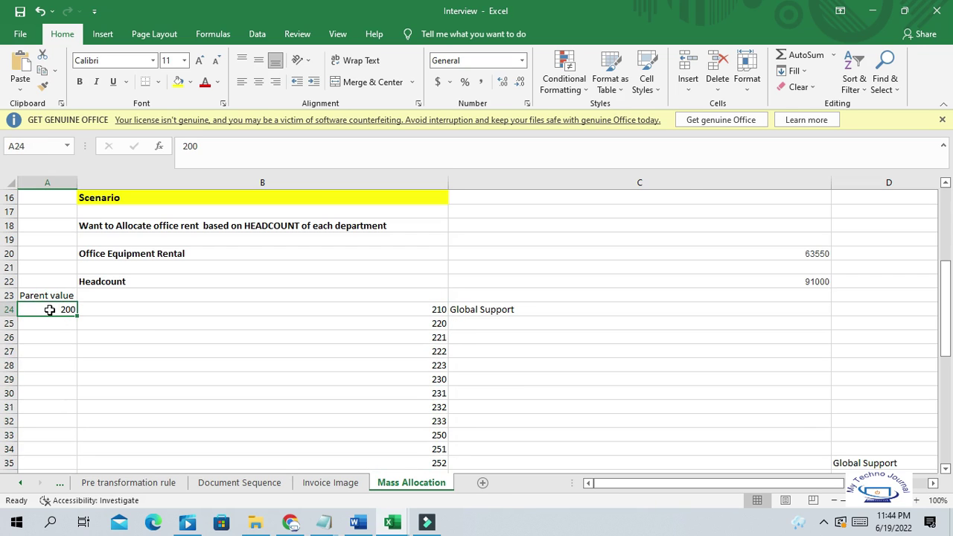
{"action": "left_click_drag", "start_coordinate": [437, 323], "coordinate": [435, 463]}
{"action": "scroll", "coordinate": [499, 400], "scroll_direction": "down", "scroll_amount": 1}
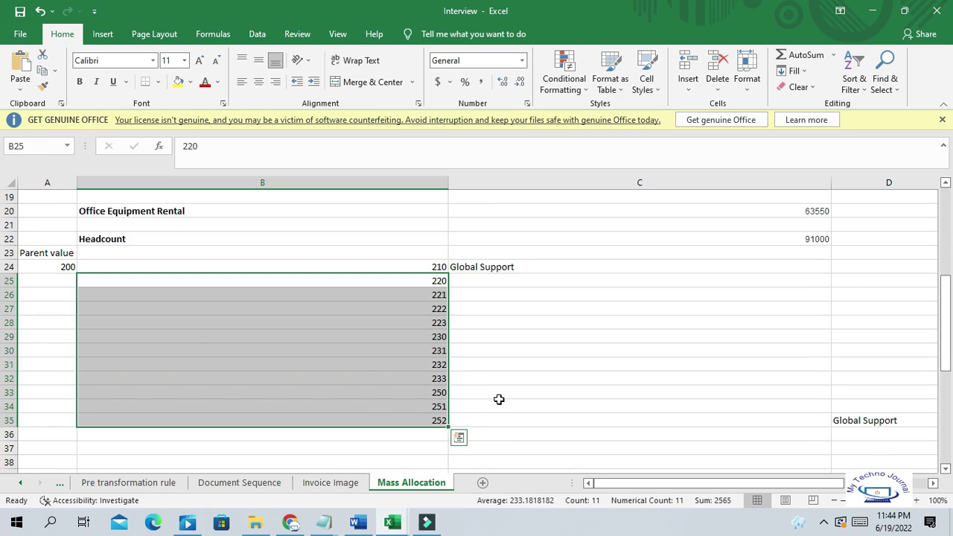
Go over the child department codes from B25 to B35 that will receive the allocation.
{"action": "left_click", "coordinate": [391, 283]}
{"action": "left_click_drag", "start_coordinate": [391, 300], "coordinate": [399, 418]}
{"action": "scroll", "coordinate": [563, 352], "scroll_direction": "up", "scroll_amount": 6}
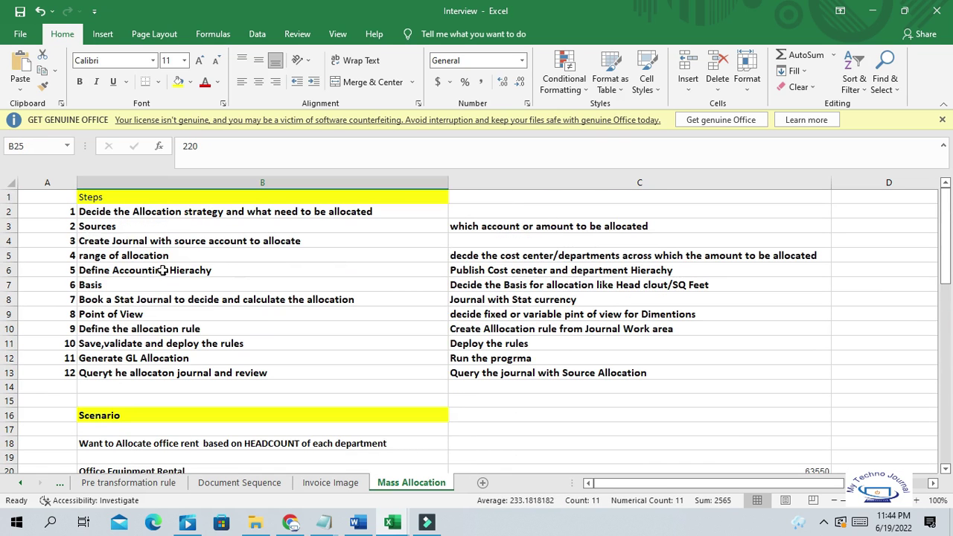
Compare the Basis step in row 7 with the child departments and the Headcount entry in the scenario.
{"action": "left_click", "coordinate": [158, 285]}
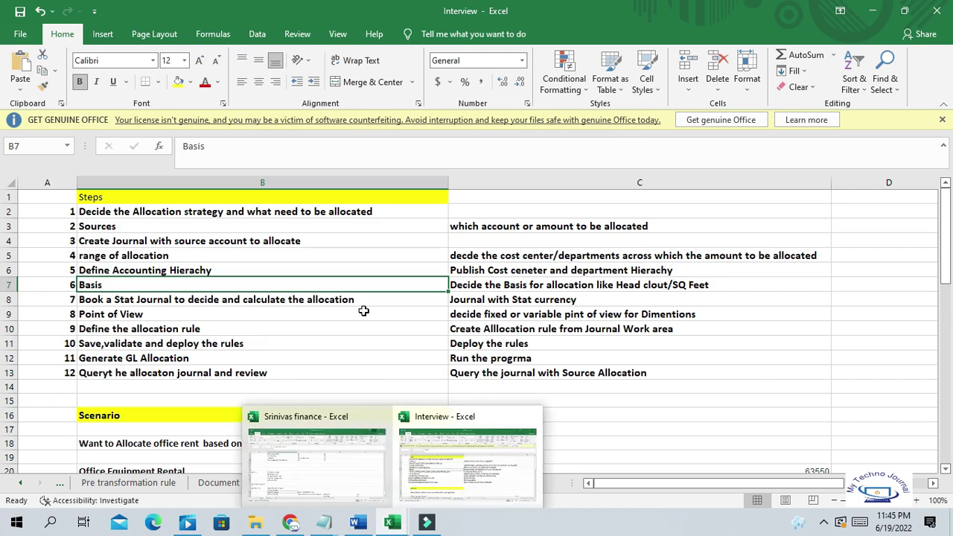
{"action": "scroll", "coordinate": [361, 316], "scroll_direction": "down", "scroll_amount": 2}
{"action": "left_click", "coordinate": [350, 268]}
{"action": "scroll", "coordinate": [108, 370], "scroll_direction": "down", "scroll_amount": 2}
{"action": "left_click", "coordinate": [108, 370]}
{"action": "left_click_drag", "start_coordinate": [422, 411], "coordinate": [410, 443]}
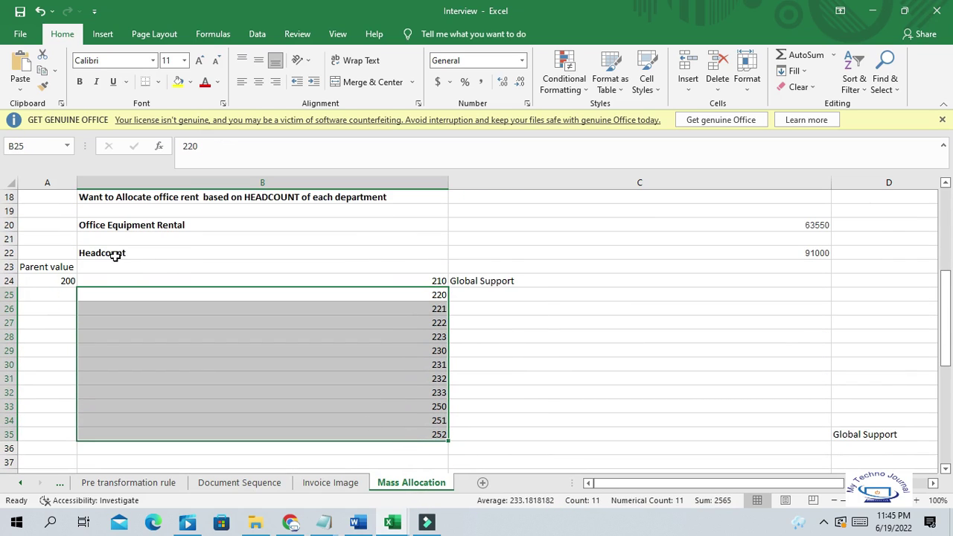
{"action": "left_click", "coordinate": [113, 255]}
{"action": "scroll", "coordinate": [251, 325], "scroll_direction": "up", "scroll_amount": 4}
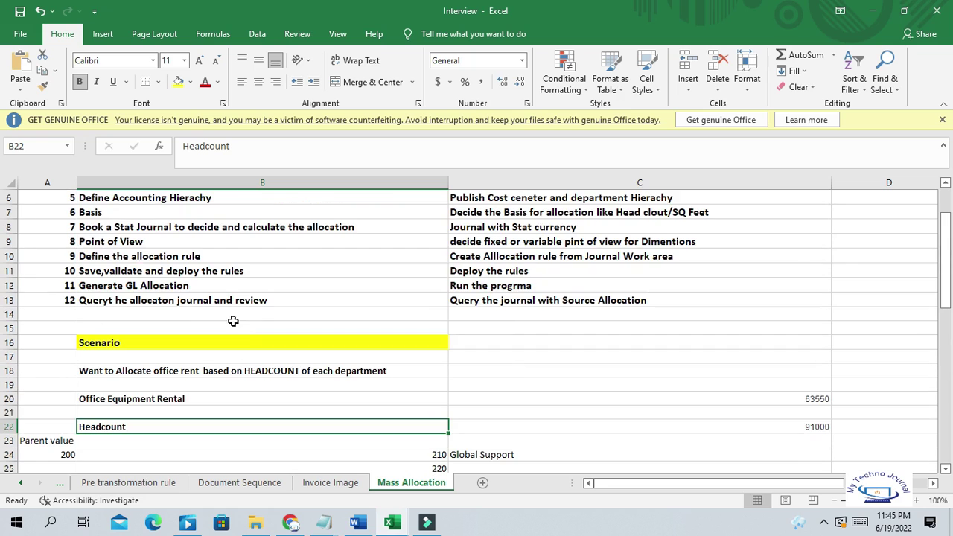
{"action": "left_click", "coordinate": [112, 215]}
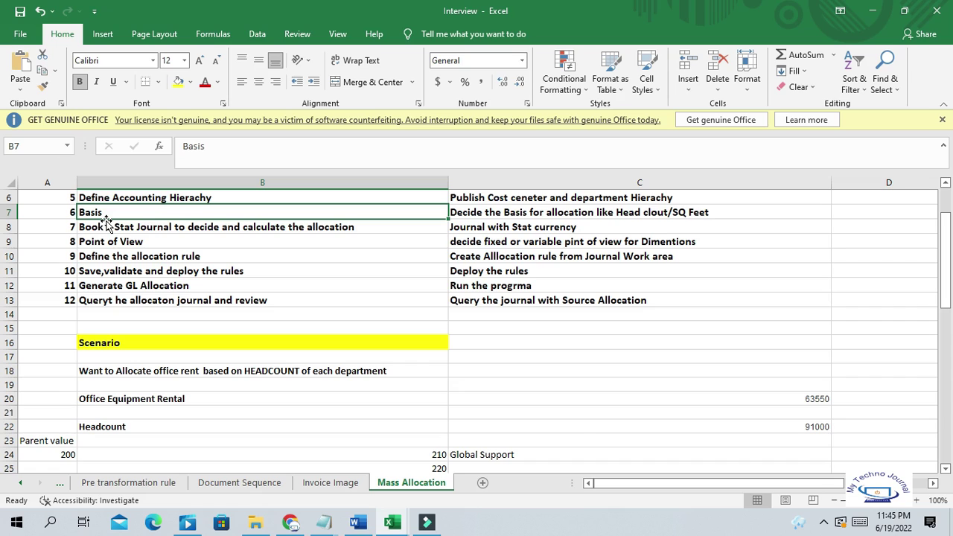
Review the Stat Journal, Point of View and allocation rule steps in rows 8 to 10.
{"action": "left_click", "coordinate": [151, 231]}
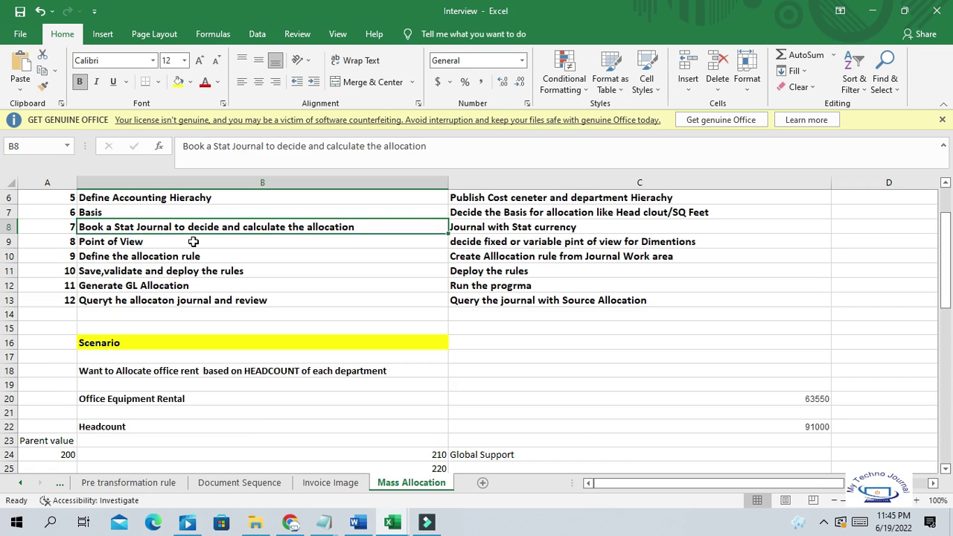
{"action": "left_click", "coordinate": [131, 246]}
{"action": "left_click", "coordinate": [140, 261]}
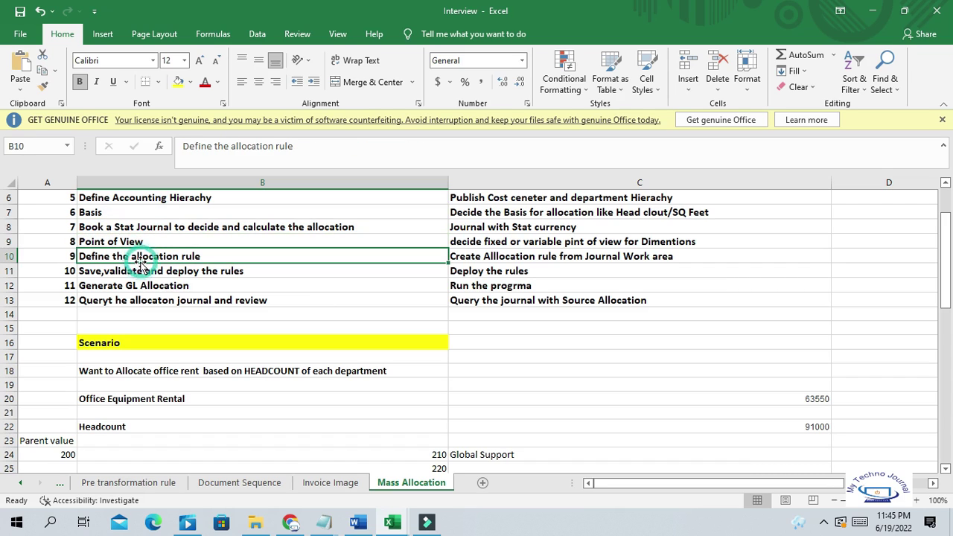
Review the rule deployment, Generate GL Allocation and allocation journal query steps in rows 11 to 13.
{"action": "left_click", "coordinate": [139, 274]}
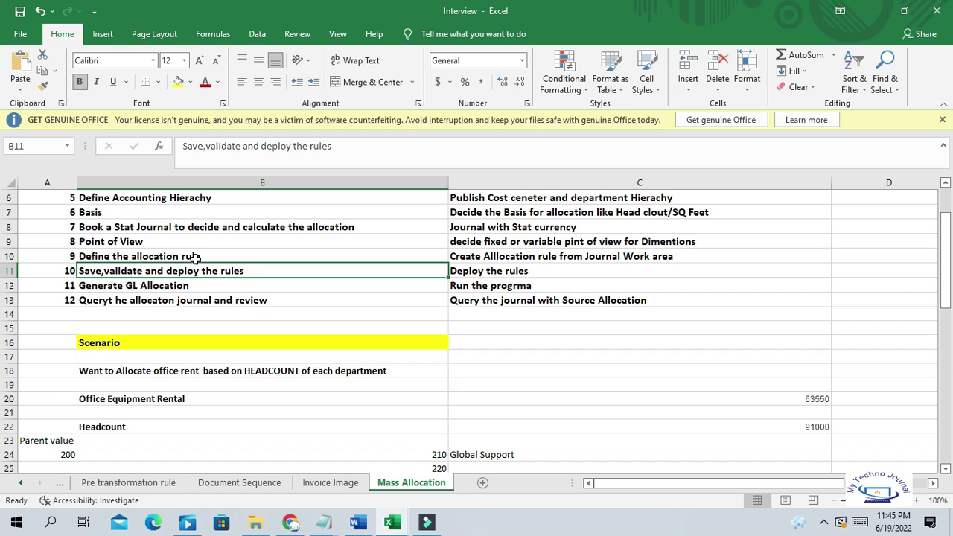
{"action": "left_click", "coordinate": [169, 276]}
{"action": "left_click", "coordinate": [248, 273]}
{"action": "left_click", "coordinate": [201, 286]}
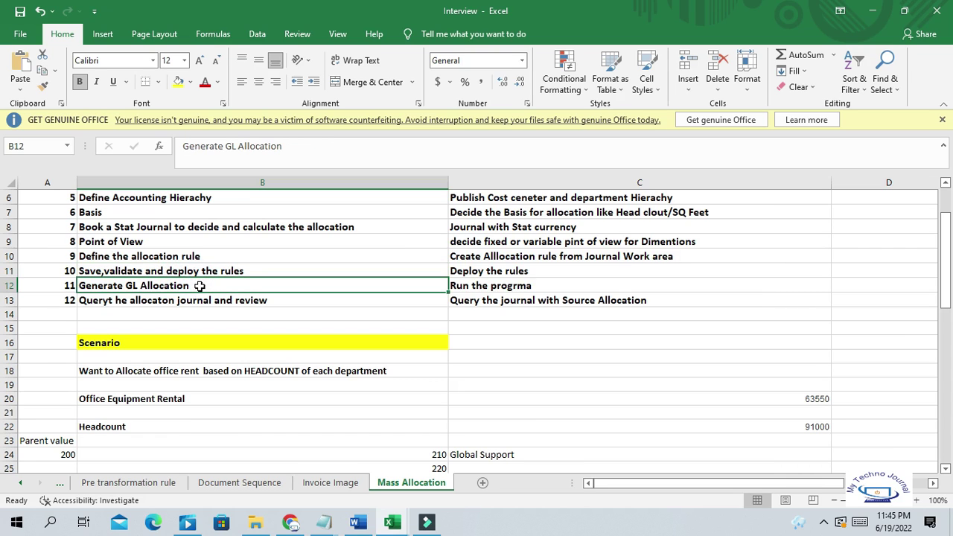
{"action": "left_click", "coordinate": [186, 286]}
{"action": "left_click", "coordinate": [134, 302]}
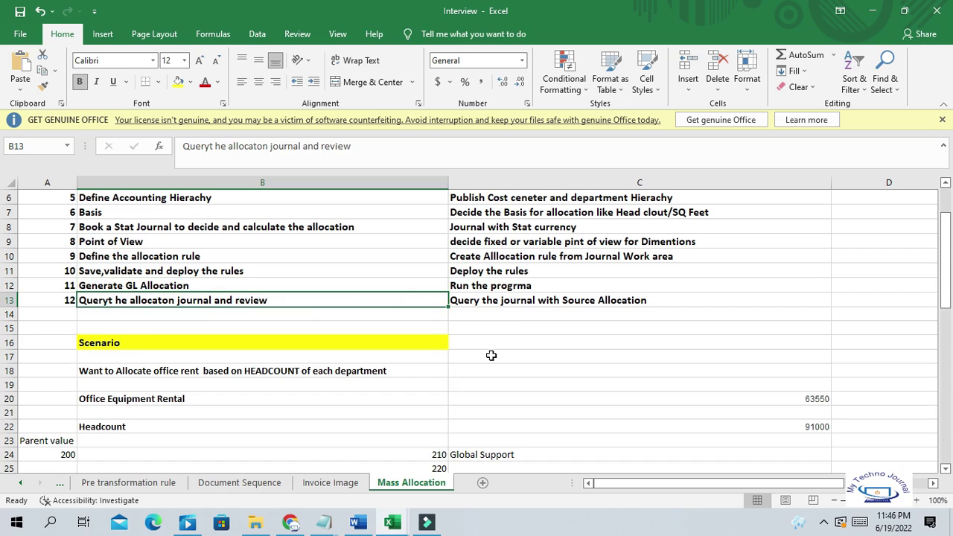
Revisit the allocation strategy step in row 2 and glance at the Oracle General Accounting home page.
{"action": "scroll", "coordinate": [525, 329], "scroll_direction": "up", "scroll_amount": 2}
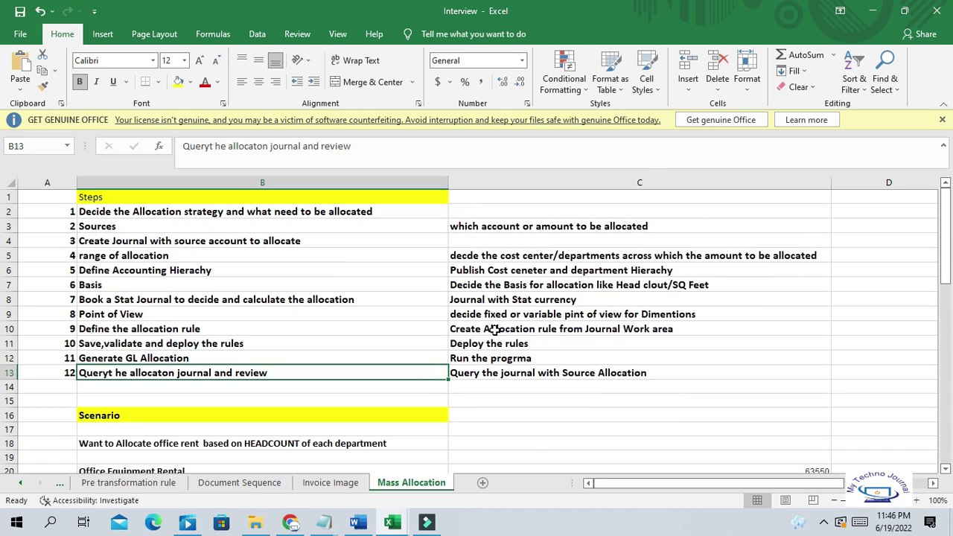
{"action": "left_click", "coordinate": [168, 217]}
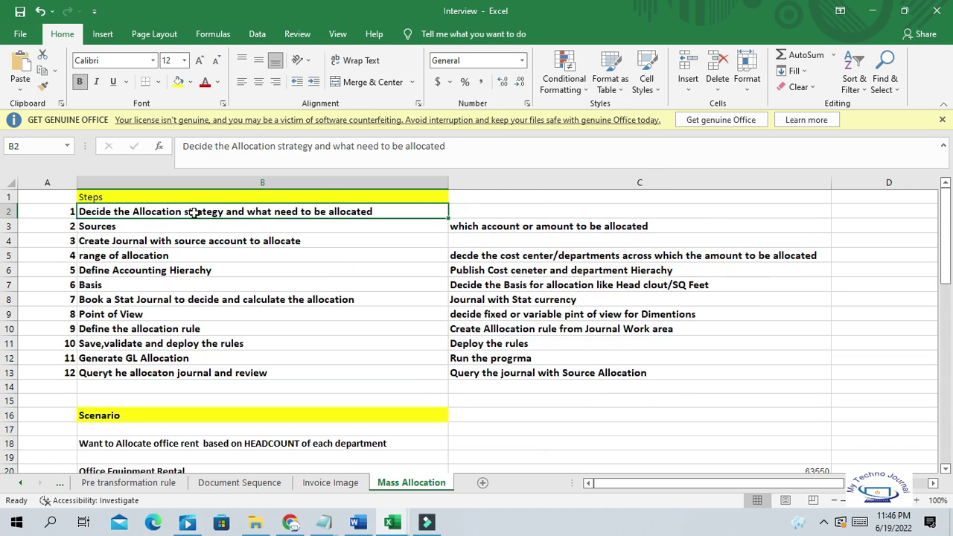
{"action": "left_click", "coordinate": [292, 525]}
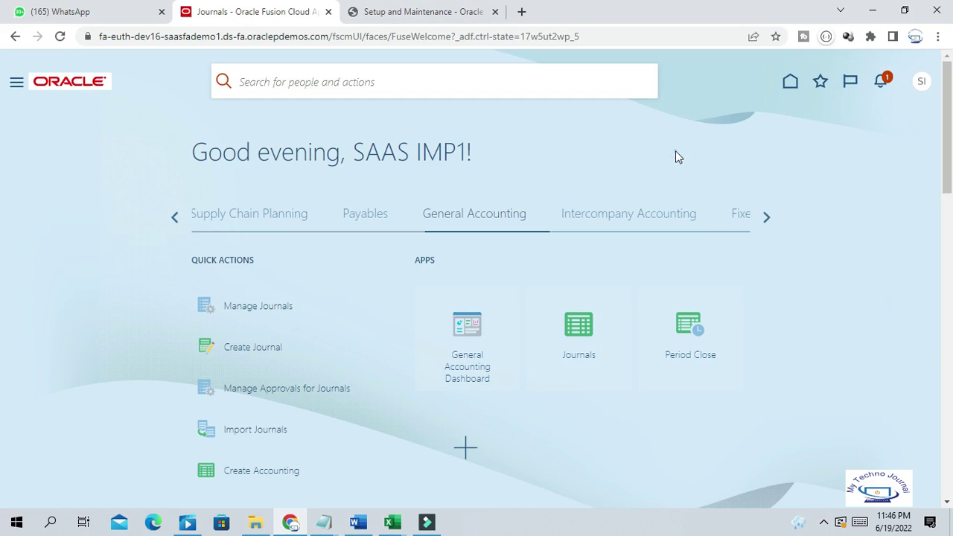
{"action": "left_click", "coordinate": [393, 523]}
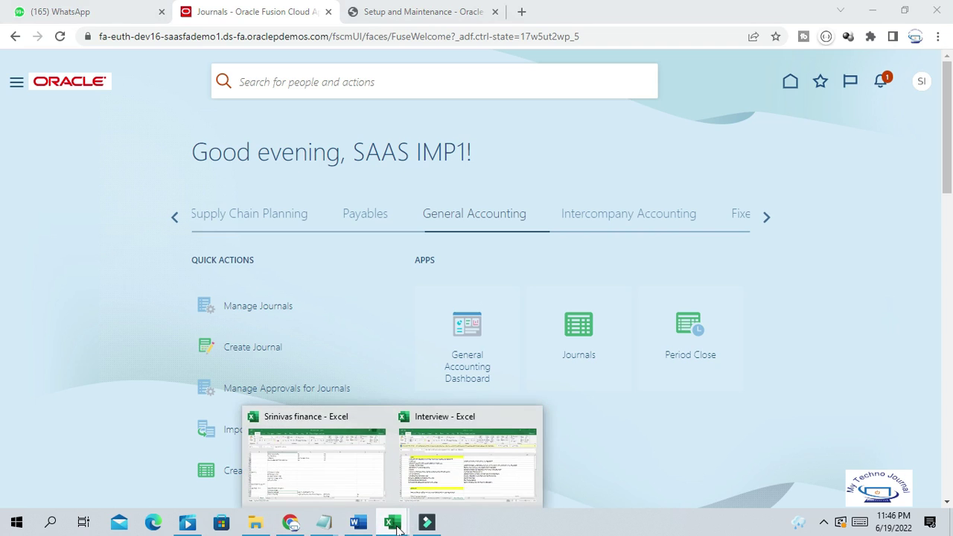
{"action": "left_click", "coordinate": [480, 462]}
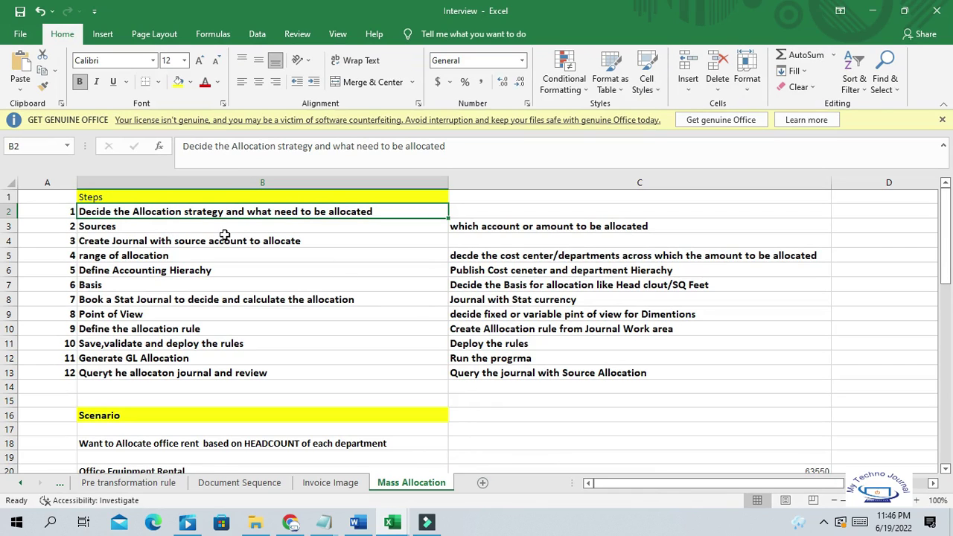
Review the Sources and Create Journal steps in rows 3 and 4 against the Office Equipment Rental entry.
{"action": "left_click", "coordinate": [140, 226]}
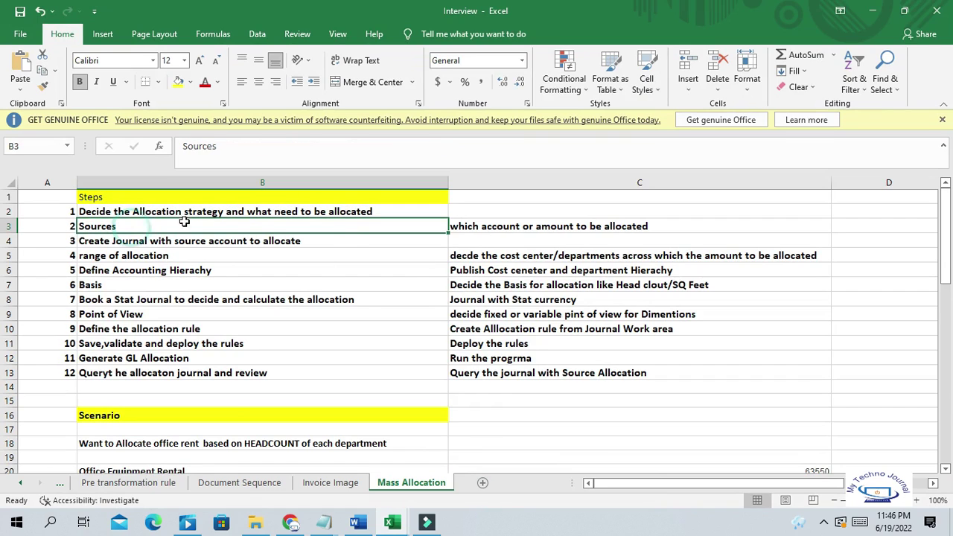
{"action": "left_click", "coordinate": [539, 226]}
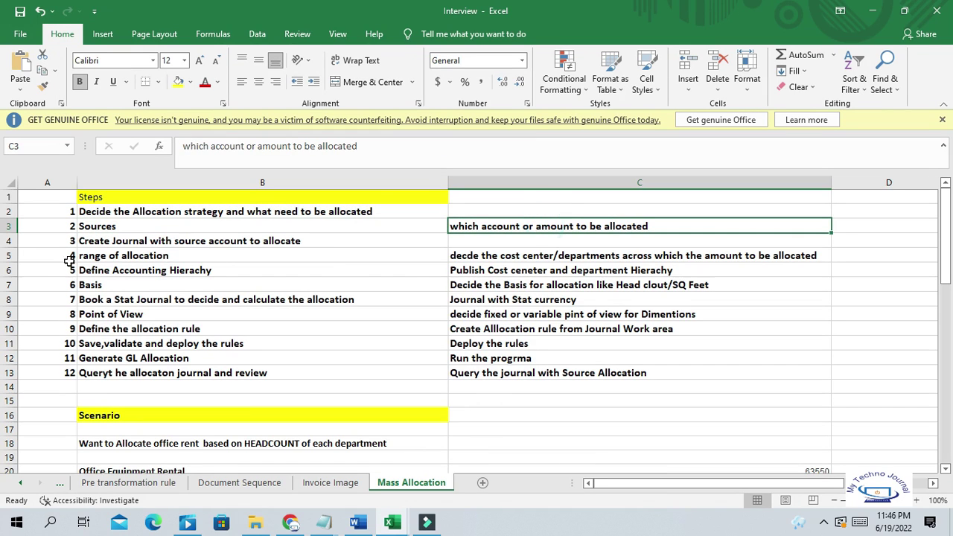
{"action": "left_click", "coordinate": [163, 241]}
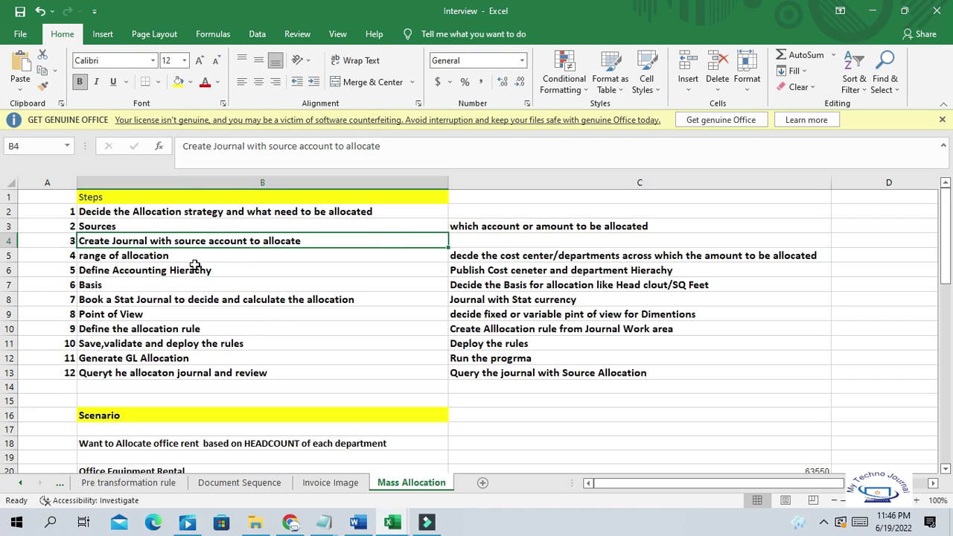
{"action": "scroll", "coordinate": [300, 364], "scroll_direction": "down", "scroll_amount": 1}
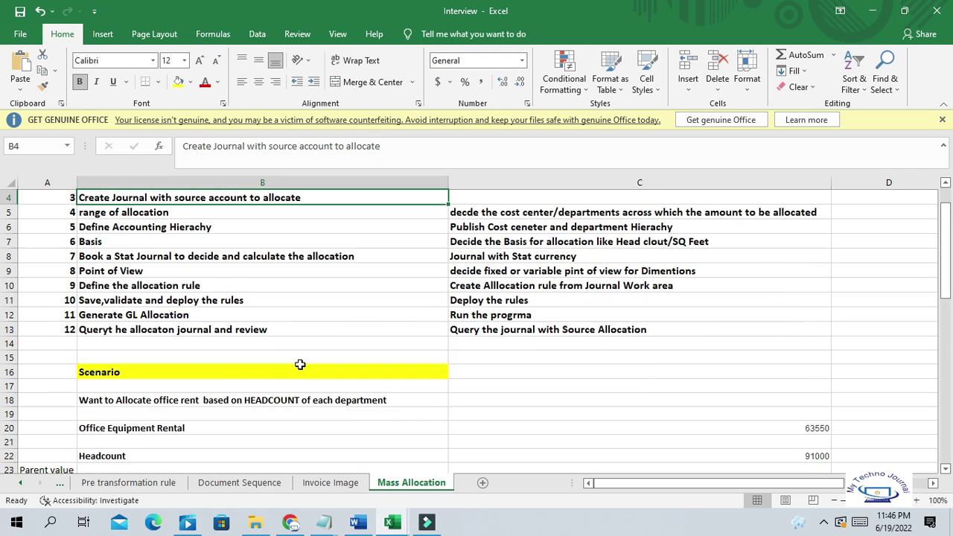
{"action": "left_click", "coordinate": [127, 429]}
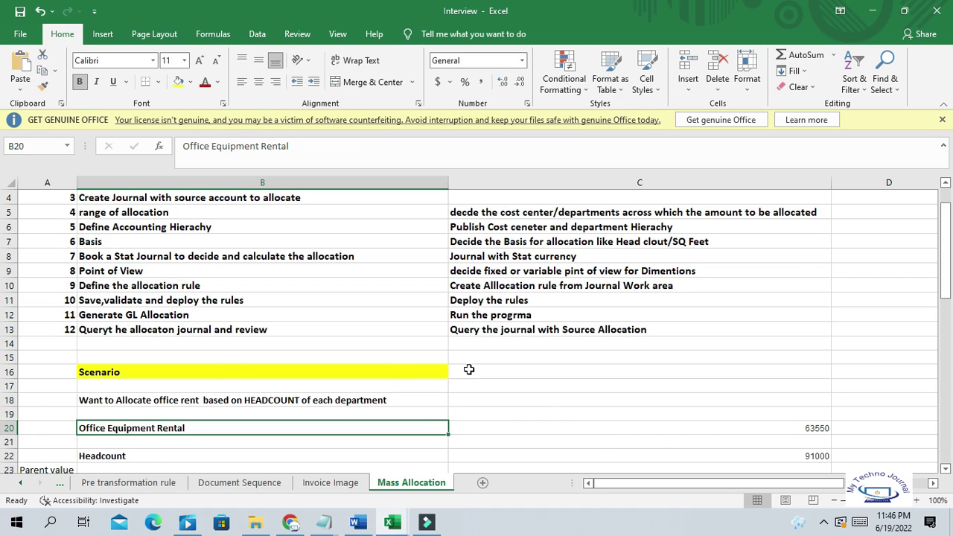
{"action": "scroll", "coordinate": [376, 365], "scroll_direction": "up", "scroll_amount": 1}
{"action": "scroll", "coordinate": [376, 365], "scroll_direction": "down", "scroll_amount": 2}
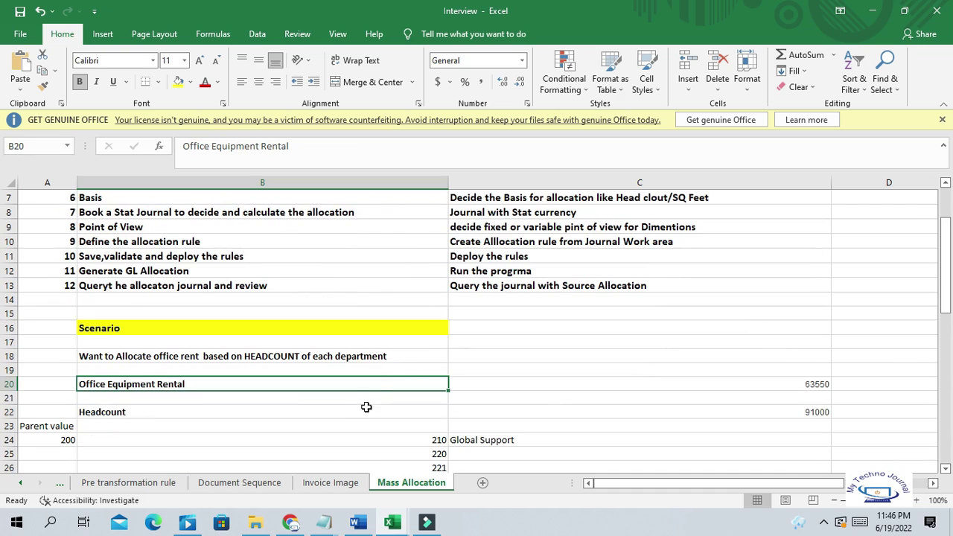
Switch to Oracle Fusion in Chrome and start a new journal from the Journals work area.
{"action": "left_click", "coordinate": [290, 523]}
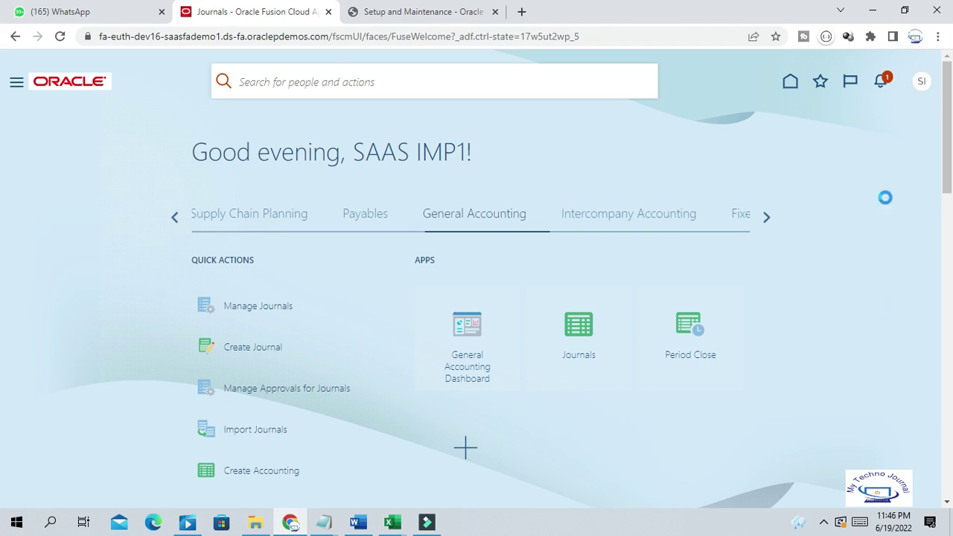
{"action": "left_click_drag", "start_coordinate": [942, 177], "coordinate": [942, 184]}
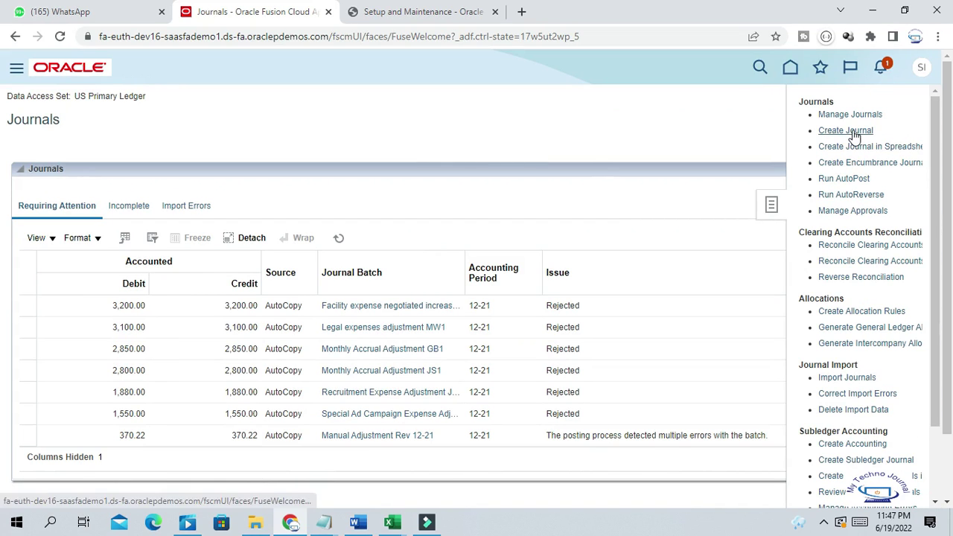
{"action": "left_click", "coordinate": [851, 134]}
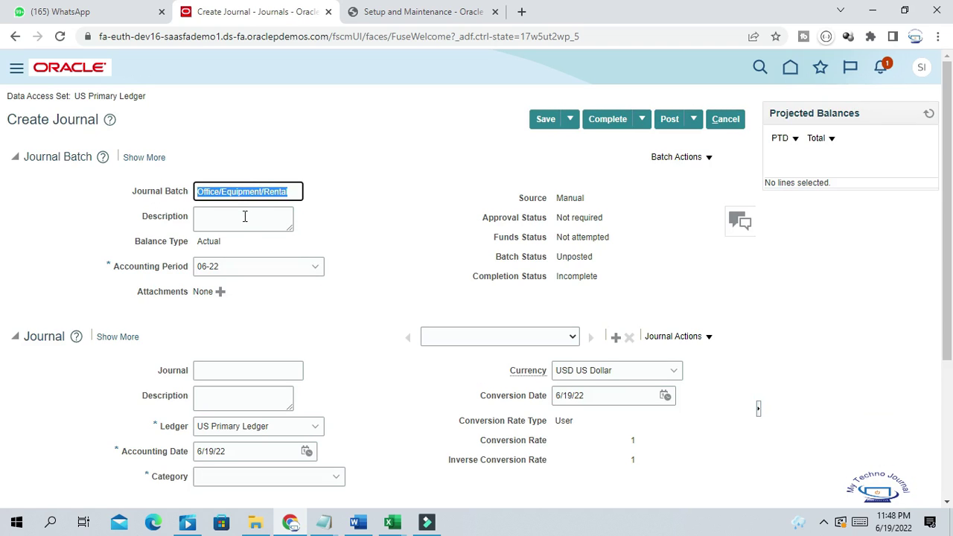
Enter Office/Equipment/Rental as the batch description, the journal name and the journal description.
{"action": "left_click", "coordinate": [245, 216]}
{"action": "type", "text": "Office/Equipment/Rental"}
{"action": "left_click", "coordinate": [230, 372]}
{"action": "type", "text": "Office/Equipment/Rental"}
{"action": "scroll", "coordinate": [249, 334], "scroll_direction": "down", "scroll_amount": 1}
{"action": "left_click", "coordinate": [245, 331]}
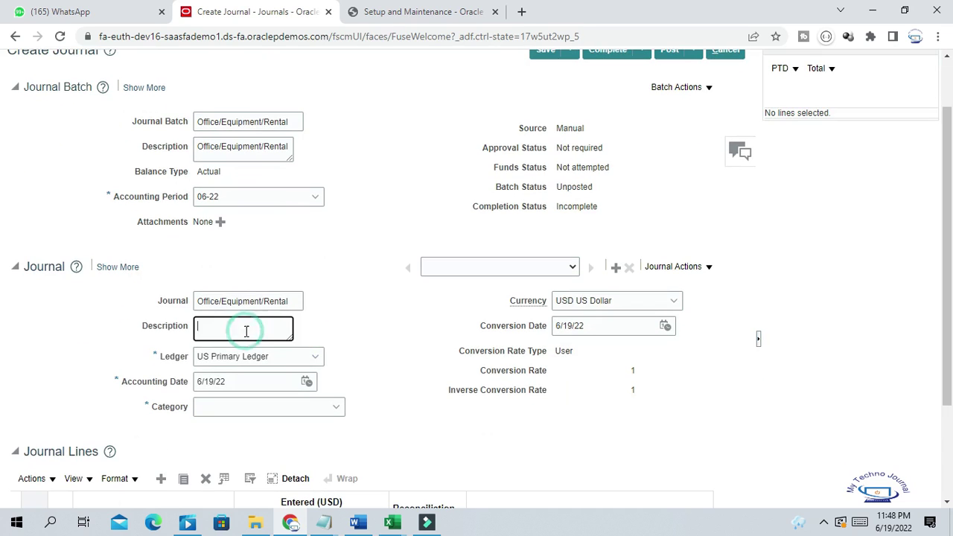
{"action": "type", "text": "Office/Equipment/Rental"}
Set the journal category to Manual.
{"action": "scroll", "coordinate": [842, 298], "scroll_direction": "down", "scroll_amount": 2}
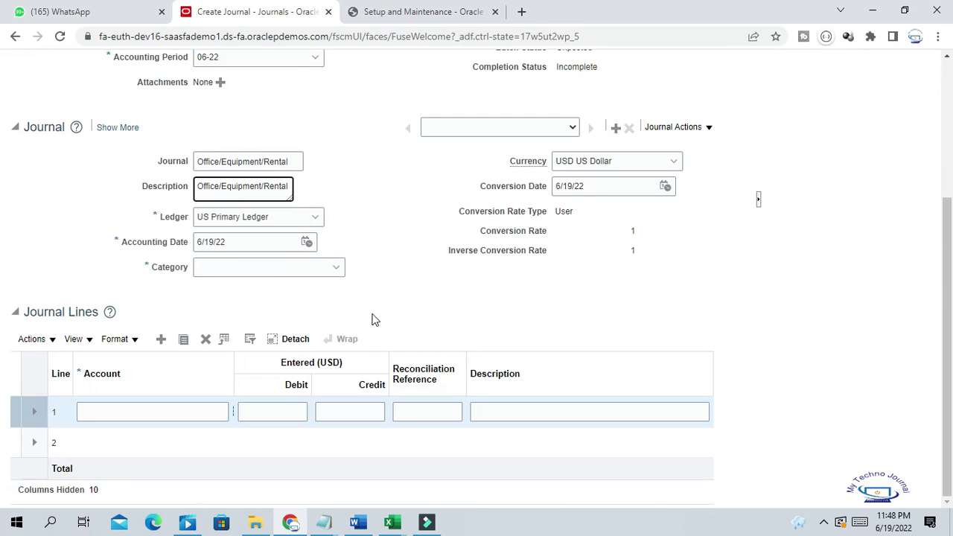
{"action": "left_click", "coordinate": [237, 265]}
{"action": "type", "text": "M"}
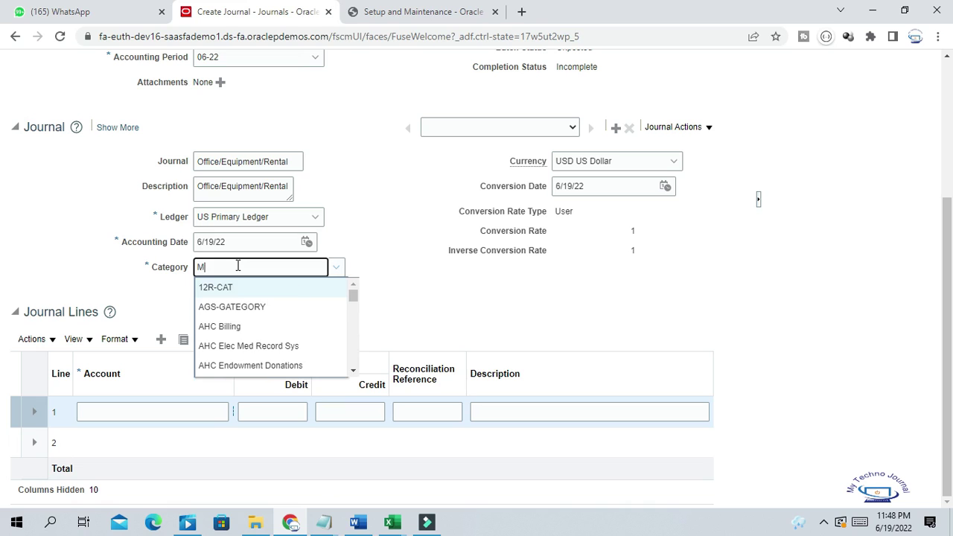
{"action": "type", "text": "anual"}
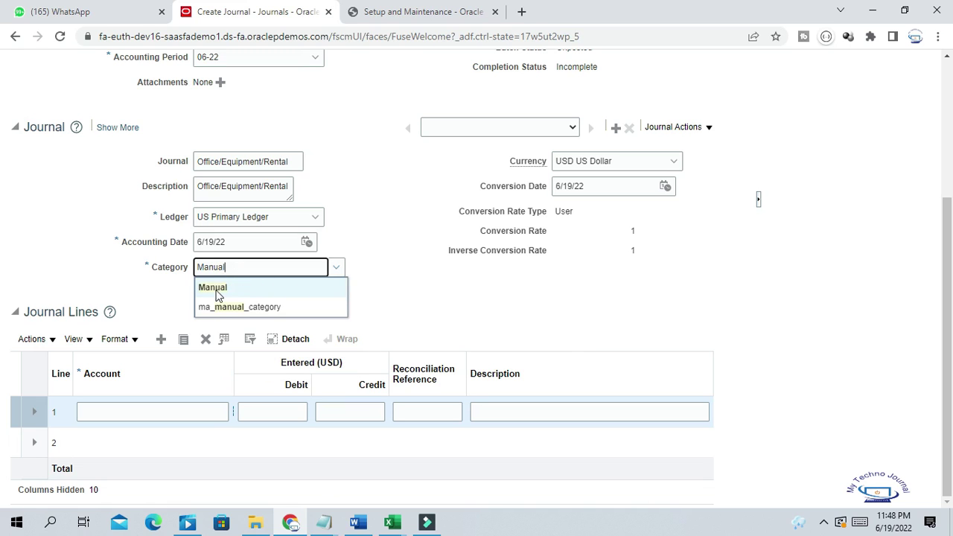
{"action": "left_click", "coordinate": [216, 289]}
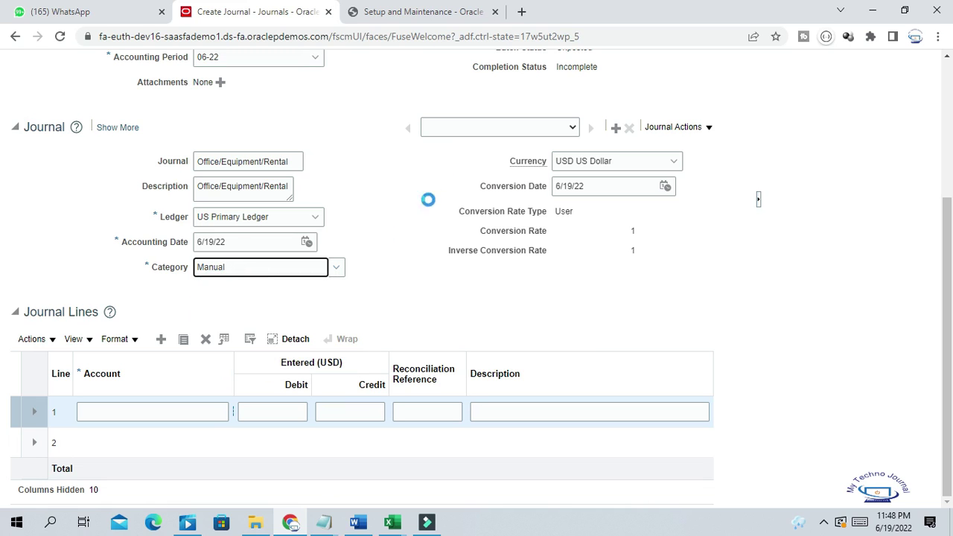
{"action": "left_click_drag", "start_coordinate": [946, 222], "coordinate": [949, 82]}
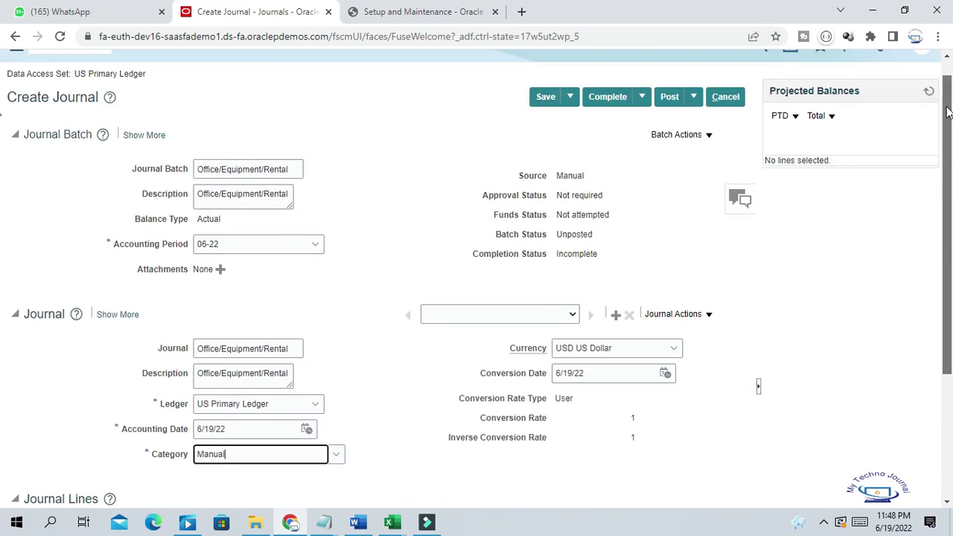
Widen the Account column in the journal lines and enter account 63550 in line 1's account segments.
{"action": "scroll", "coordinate": [931, 269], "scroll_direction": "down", "scroll_amount": 3}
{"action": "left_click", "coordinate": [172, 407]}
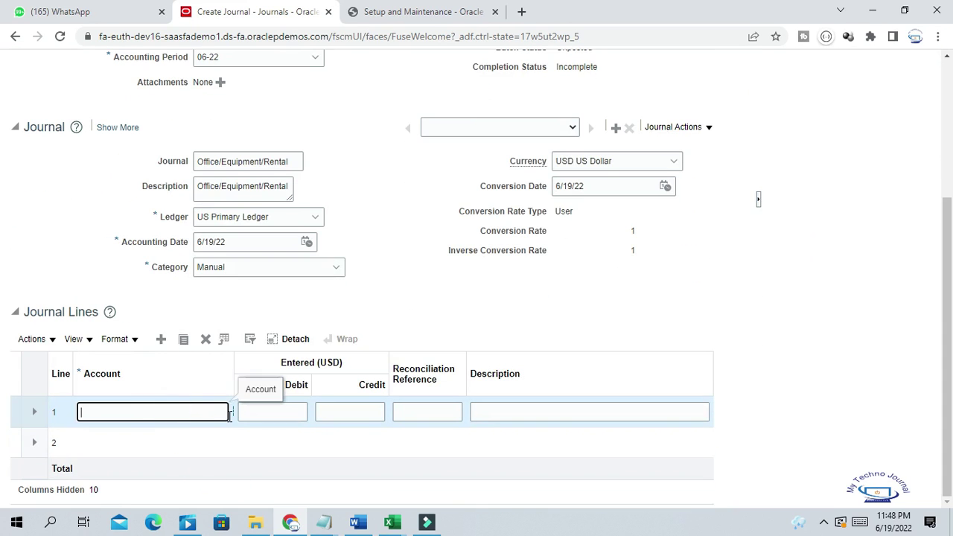
{"action": "left_click_drag", "start_coordinate": [233, 364], "coordinate": [274, 365]}
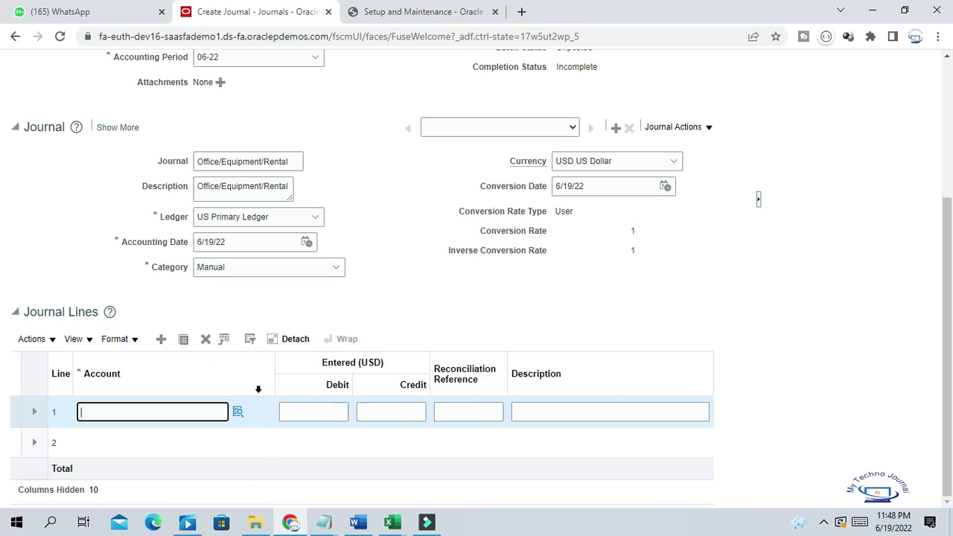
{"action": "left_click", "coordinate": [236, 410]}
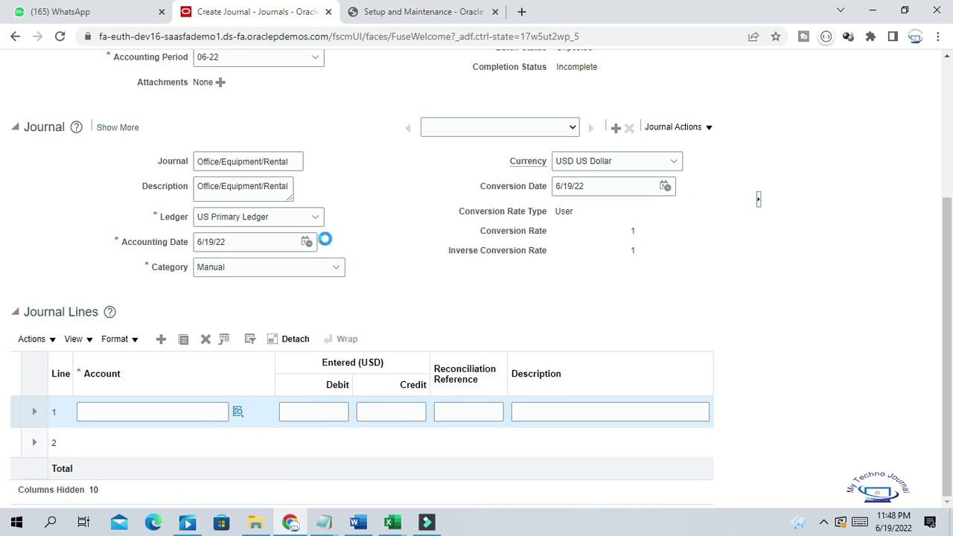
{"action": "scroll", "coordinate": [374, 251], "scroll_direction": "up", "scroll_amount": 2}
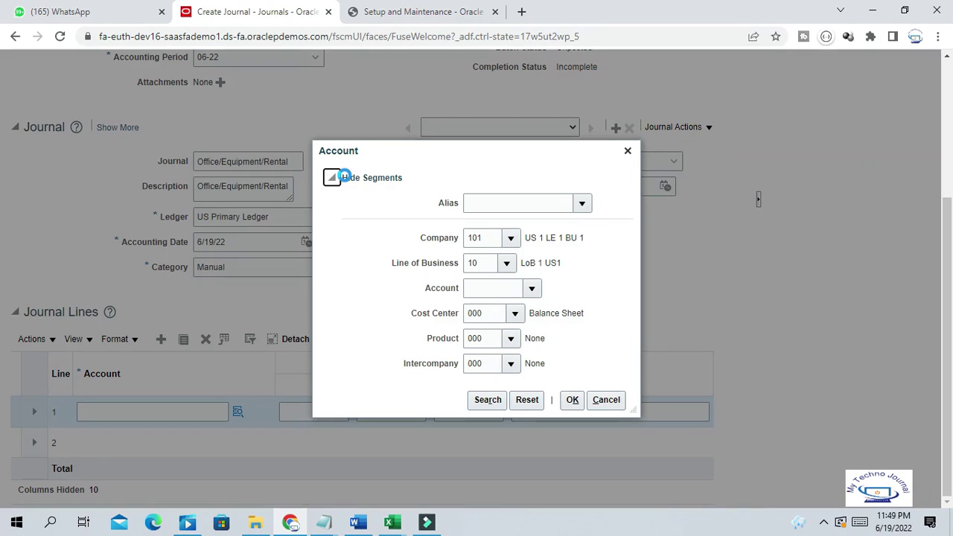
{"action": "left_click_drag", "start_coordinate": [411, 156], "coordinate": [256, 138]}
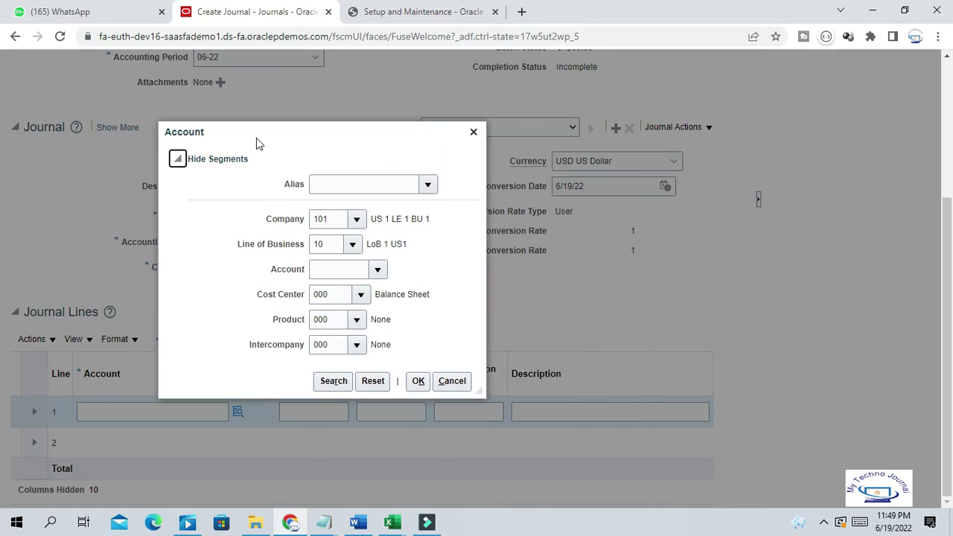
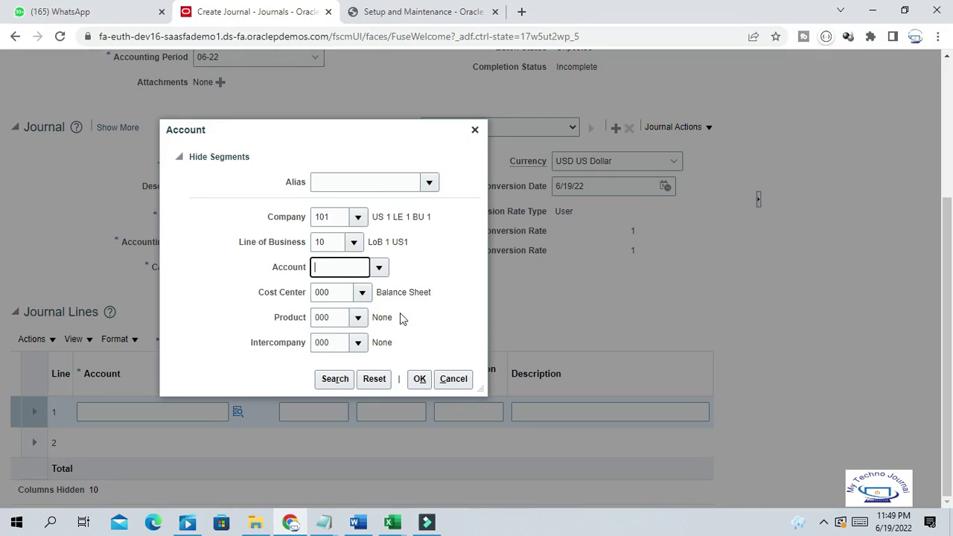
{"action": "left_click", "coordinate": [335, 292]}
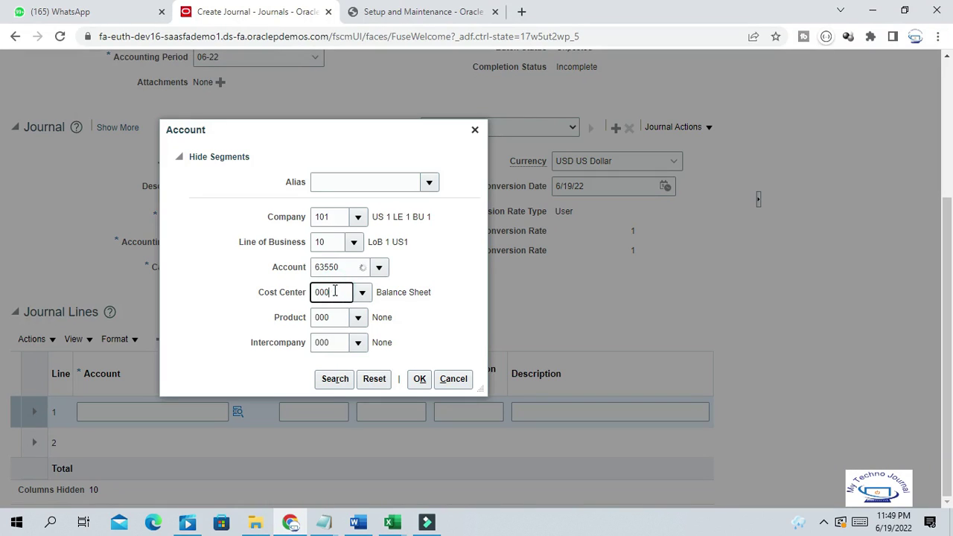
Switch to the Mass Allocation sheet in Excel, review the child cost centers of parent 200, and copy the Global Support value 210.
{"action": "double_click", "coordinate": [330, 292]}
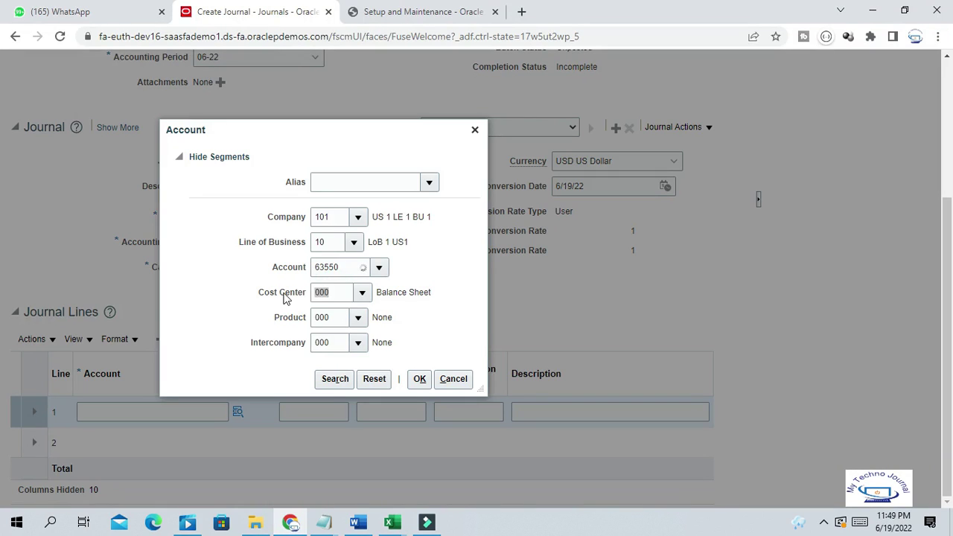
{"action": "key", "text": "alt+Tab"}
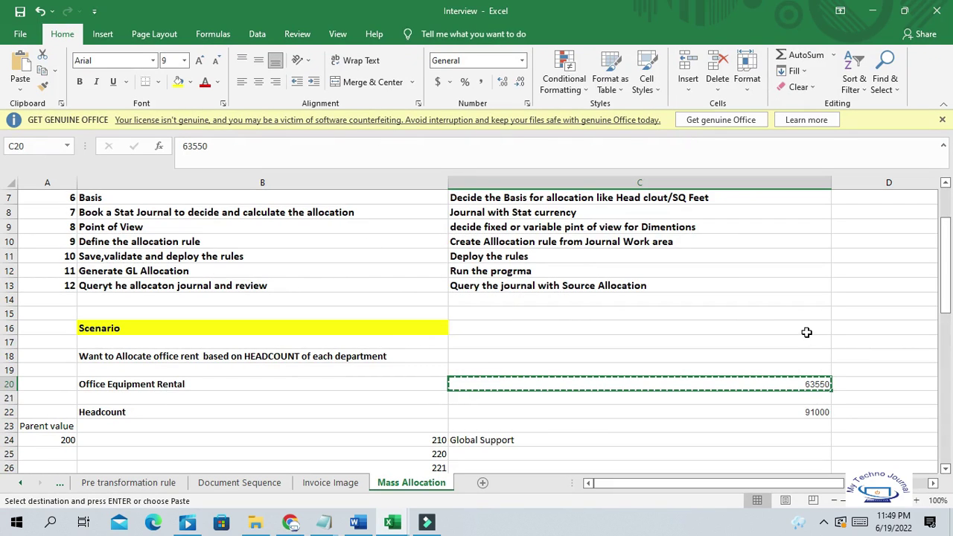
{"action": "left_click_drag", "start_coordinate": [940, 292], "coordinate": [941, 336]}
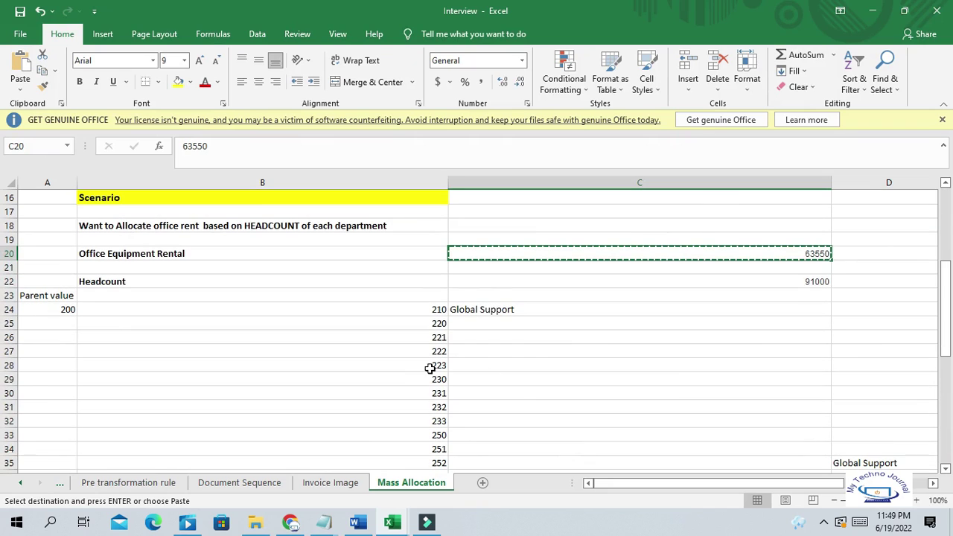
{"action": "left_click", "coordinate": [425, 313]}
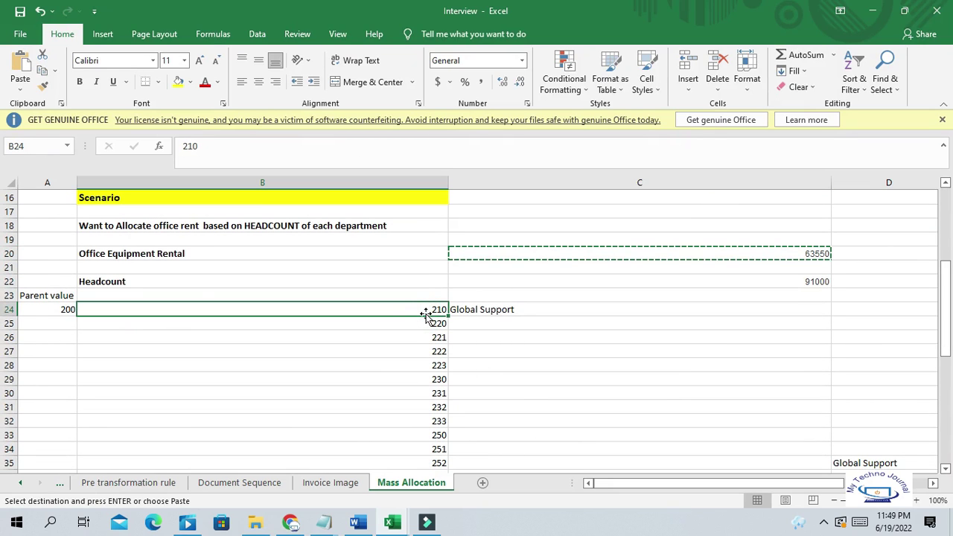
{"action": "left_click_drag", "start_coordinate": [428, 325], "coordinate": [427, 463]}
{"action": "left_click", "coordinate": [426, 309]}
{"action": "key", "text": "ctrl+c"}
Switch back to Oracle Fusion, set line 1's cost center to 210 and accept the account combination.
{"action": "key", "text": "alt+Tab"}
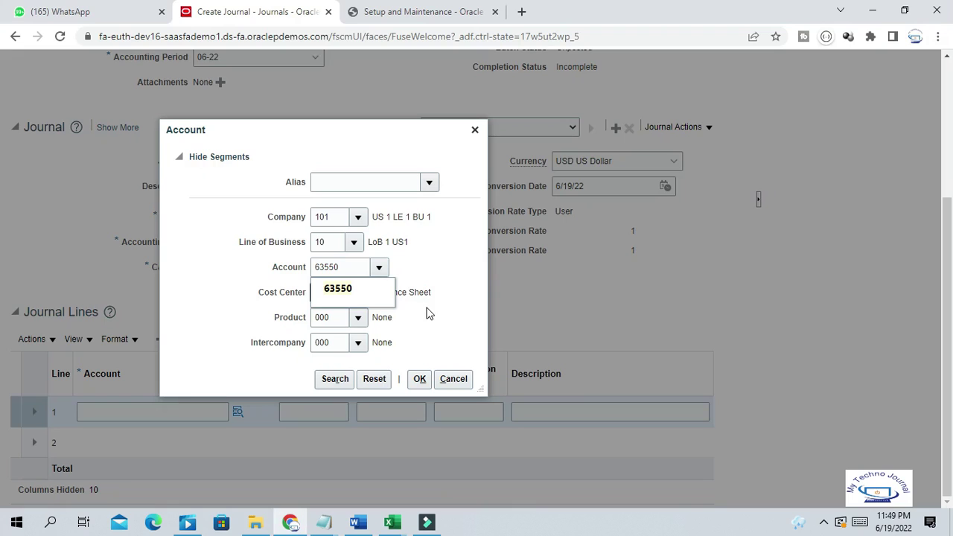
{"action": "double_click", "coordinate": [333, 291]}
{"action": "key", "text": "ctrl+v"}
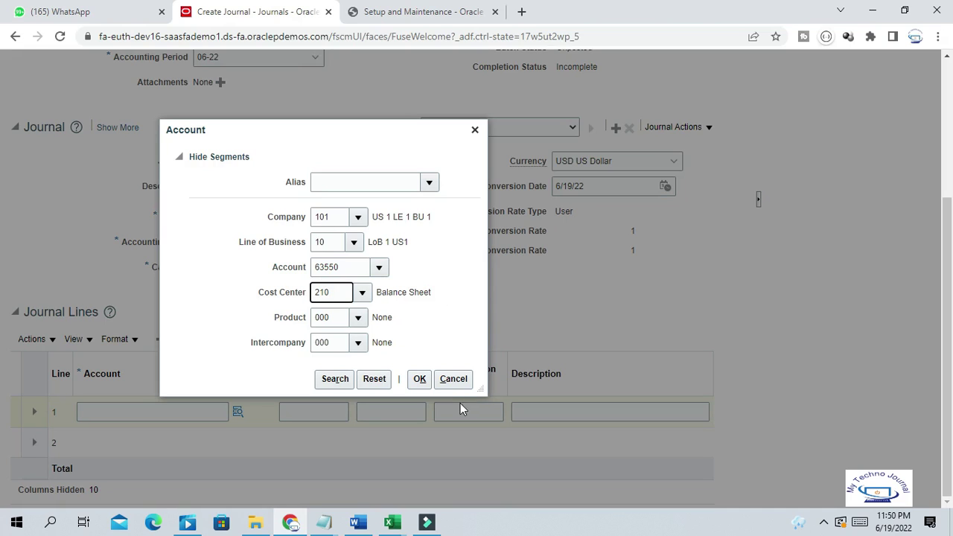
{"action": "left_click", "coordinate": [419, 379]}
Enter a debit of 100000 on journal line 1.
{"action": "left_click", "coordinate": [317, 409]}
{"action": "type", "text": "100000"}
{"action": "left_click", "coordinate": [637, 281]}
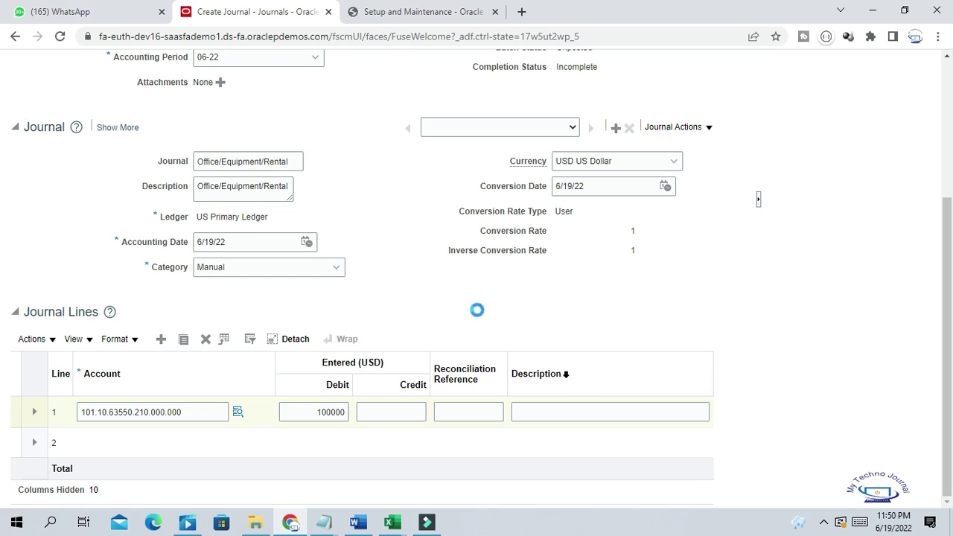
{"action": "scroll", "coordinate": [940, 146], "scroll_direction": "up", "scroll_amount": 3}
{"action": "scroll", "coordinate": [939, 147], "scroll_direction": "down", "scroll_amount": 3}
{"action": "scroll", "coordinate": [945, 223], "scroll_direction": "up", "scroll_amount": 3}
{"action": "scroll", "coordinate": [4, 447], "scroll_direction": "down", "scroll_amount": 3}
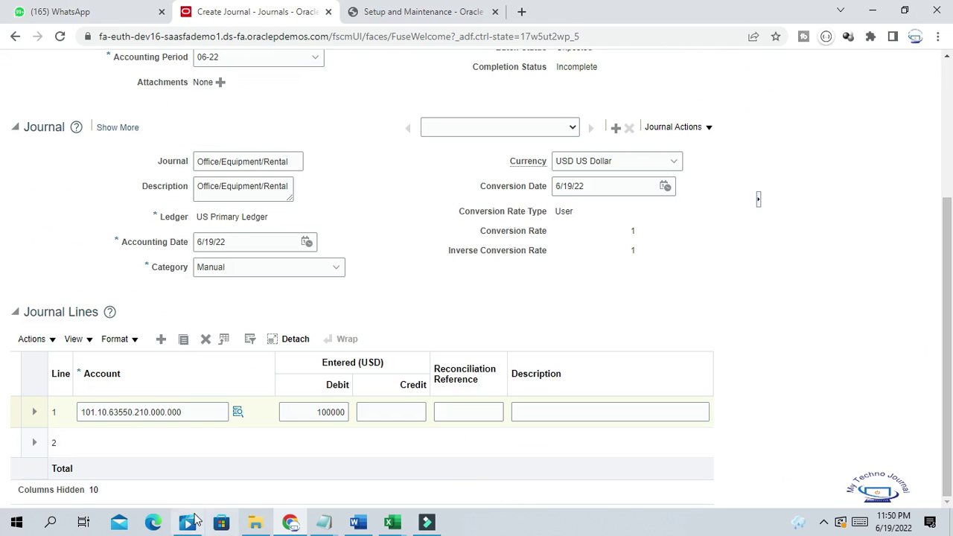
Set journal line 2's account to 101.10.11200.000.000.000 and enter a credit of 100000.
{"action": "left_click", "coordinate": [121, 444]}
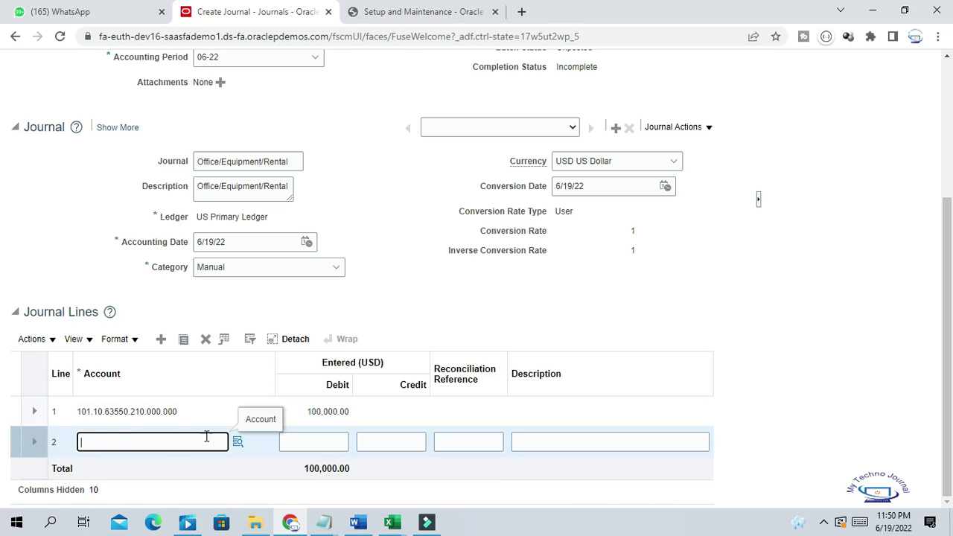
{"action": "left_click", "coordinate": [238, 442]}
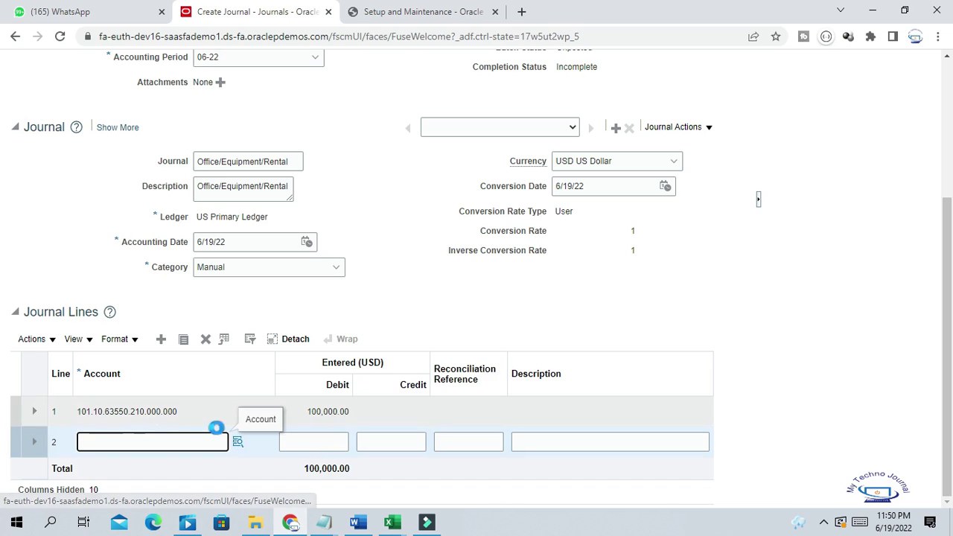
{"action": "left_click", "coordinate": [238, 442]}
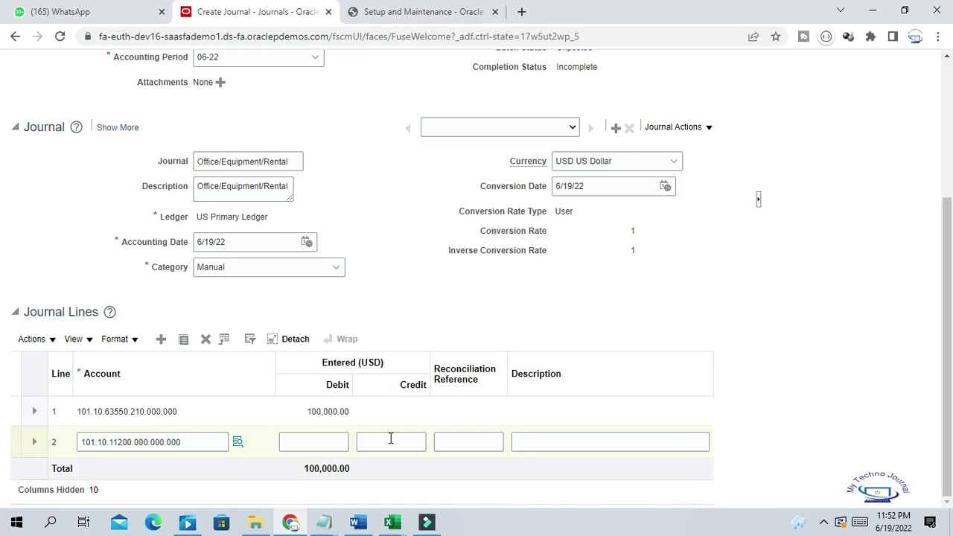
{"action": "left_click", "coordinate": [390, 441]}
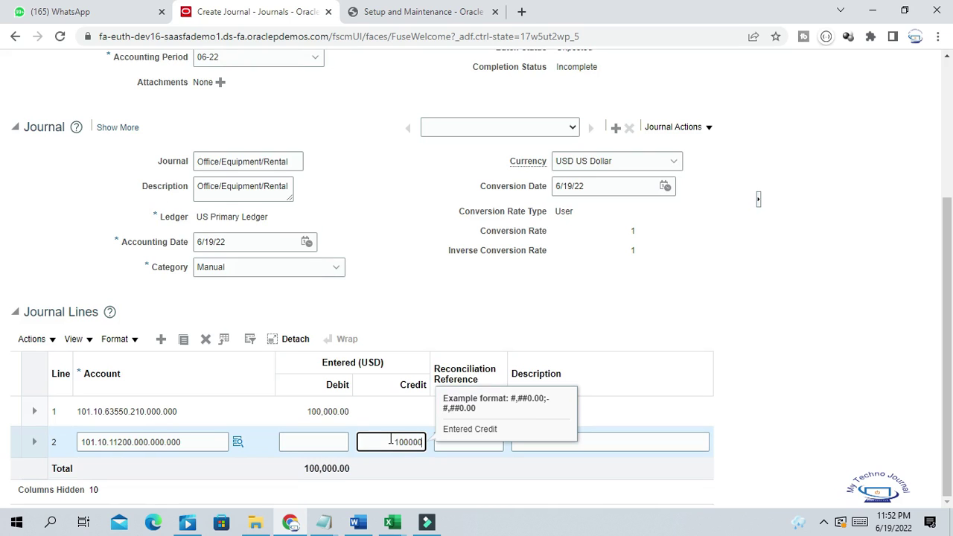
{"action": "left_click", "coordinate": [800, 327]}
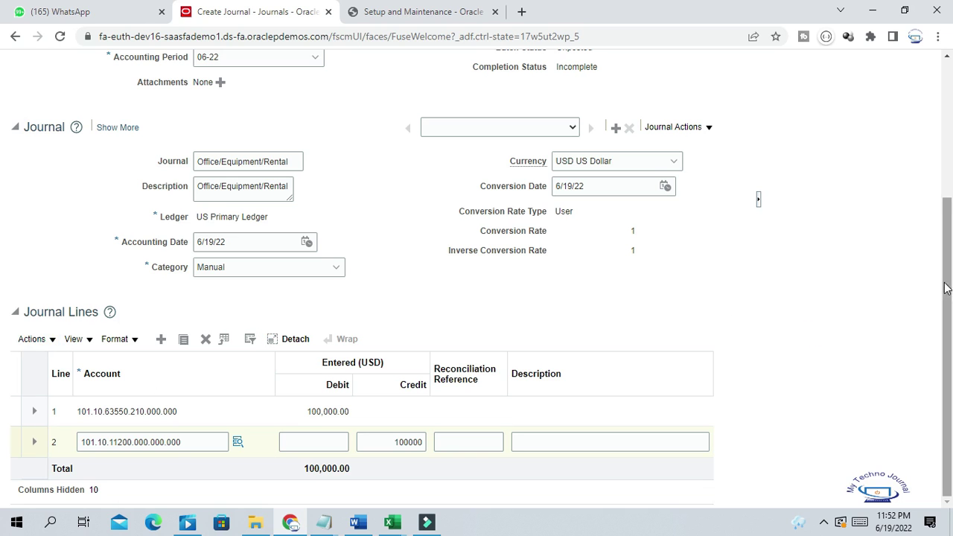
Check the journal's debit and credit totals, batch details and currency before posting.
{"action": "scroll", "coordinate": [2, 266], "scroll_direction": "up", "scroll_amount": 3}
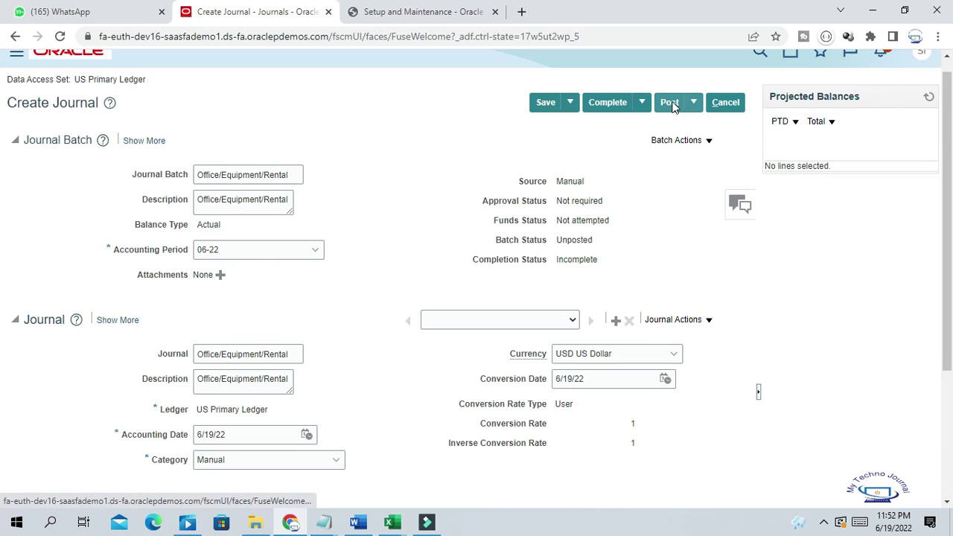
{"action": "scroll", "coordinate": [949, 495], "scroll_direction": "down", "scroll_amount": 3}
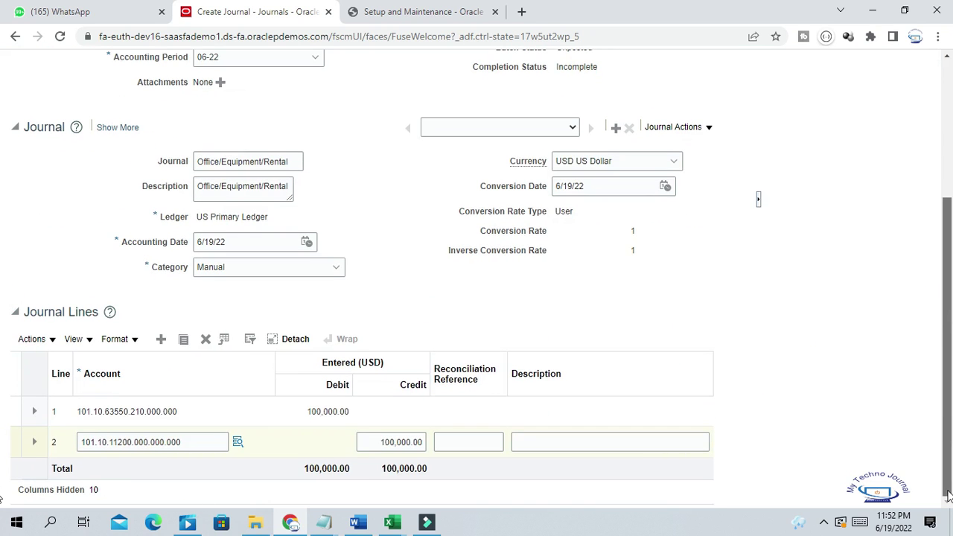
{"action": "left_click_drag", "start_coordinate": [949, 496], "coordinate": [951, 265]}
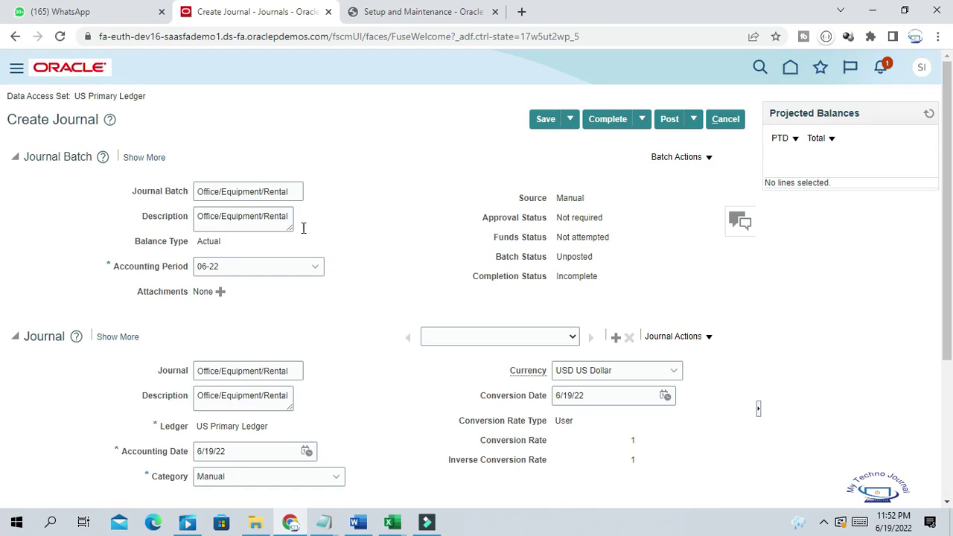
{"action": "left_click", "coordinate": [546, 375]}
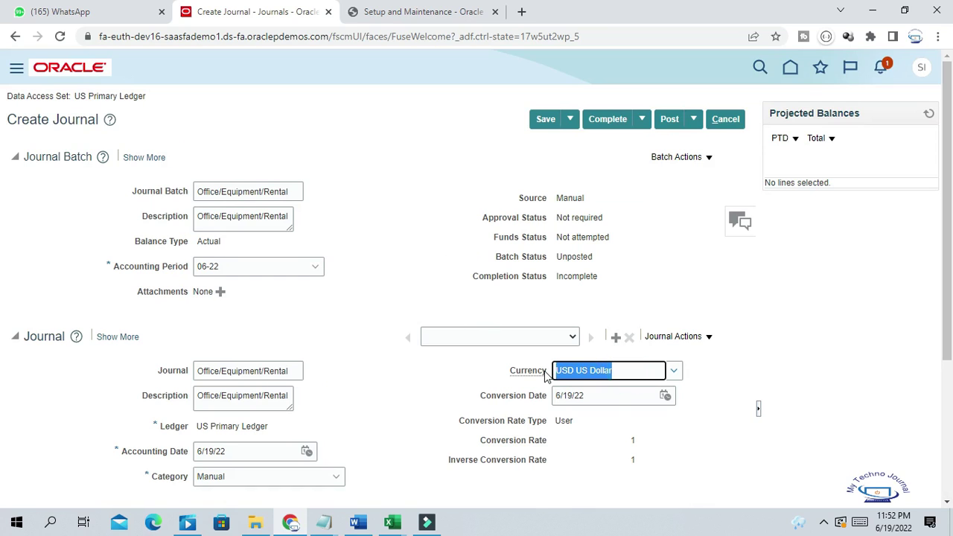
{"action": "left_click", "coordinate": [858, 397]}
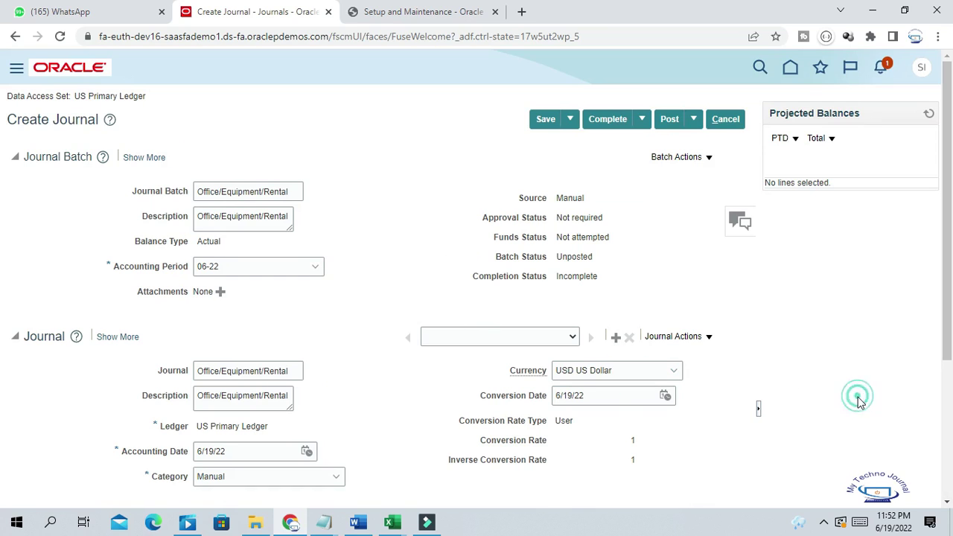
{"action": "left_click", "coordinate": [620, 371]}
{"action": "scroll", "coordinate": [826, 392], "scroll_direction": "down", "scroll_amount": 2}
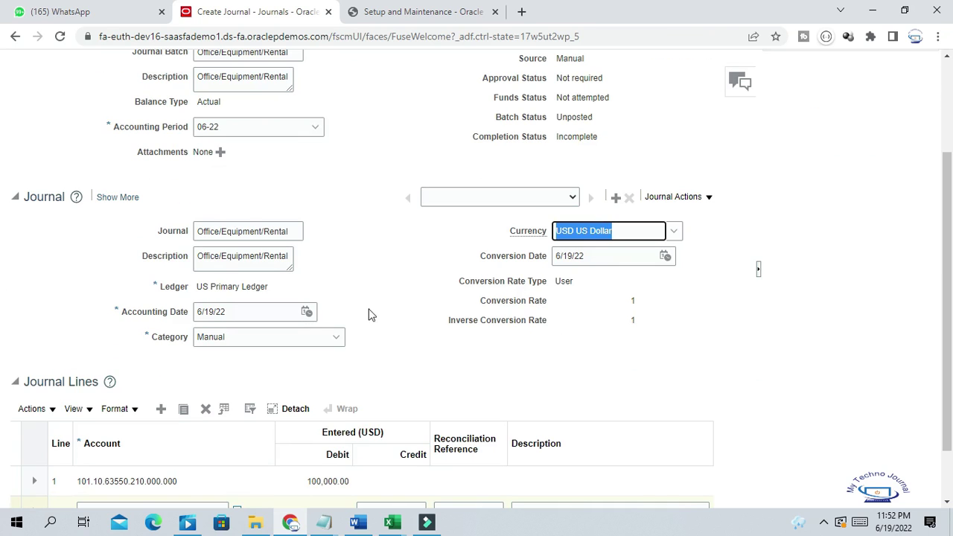
Check the batch's accounting period and balance type, and review the header and journal lines once more.
{"action": "left_click", "coordinate": [229, 128]}
{"action": "left_click_drag", "start_coordinate": [229, 128], "coordinate": [177, 128]}
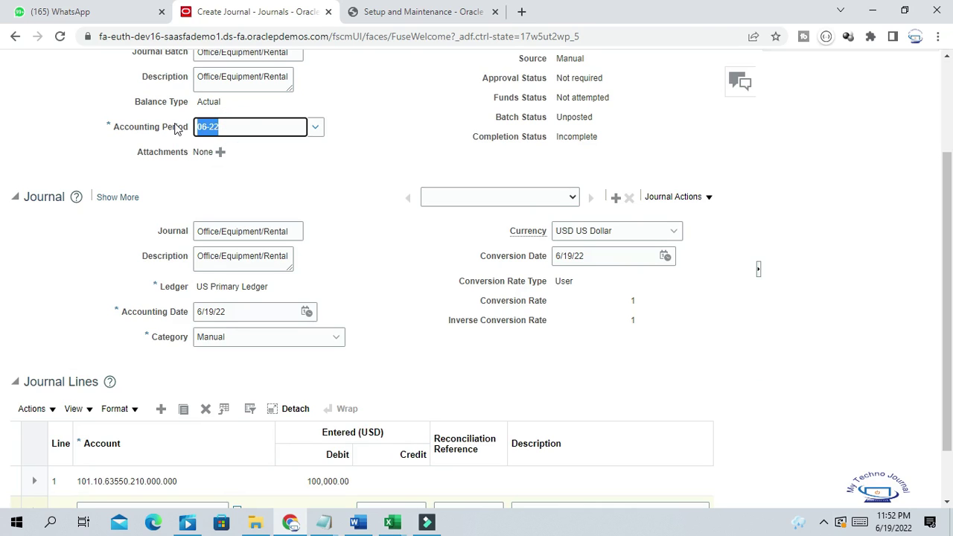
{"action": "left_click", "coordinate": [296, 177]}
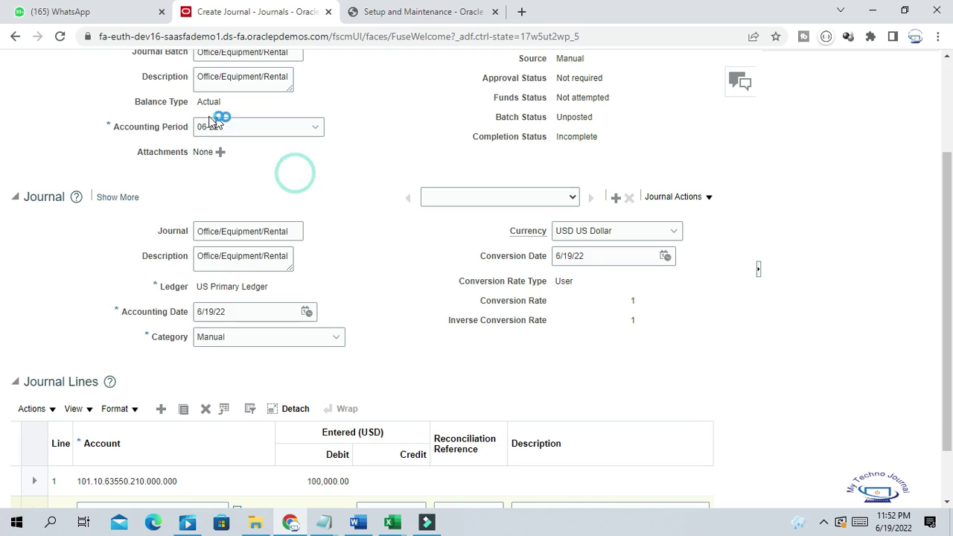
{"action": "double_click", "coordinate": [212, 101]}
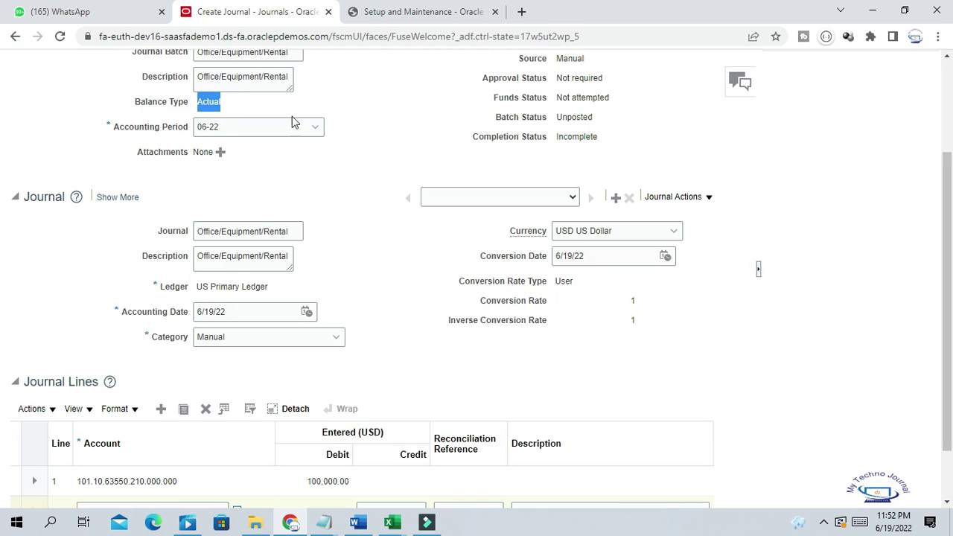
{"action": "scroll", "coordinate": [402, 196], "scroll_direction": "up", "scroll_amount": 3}
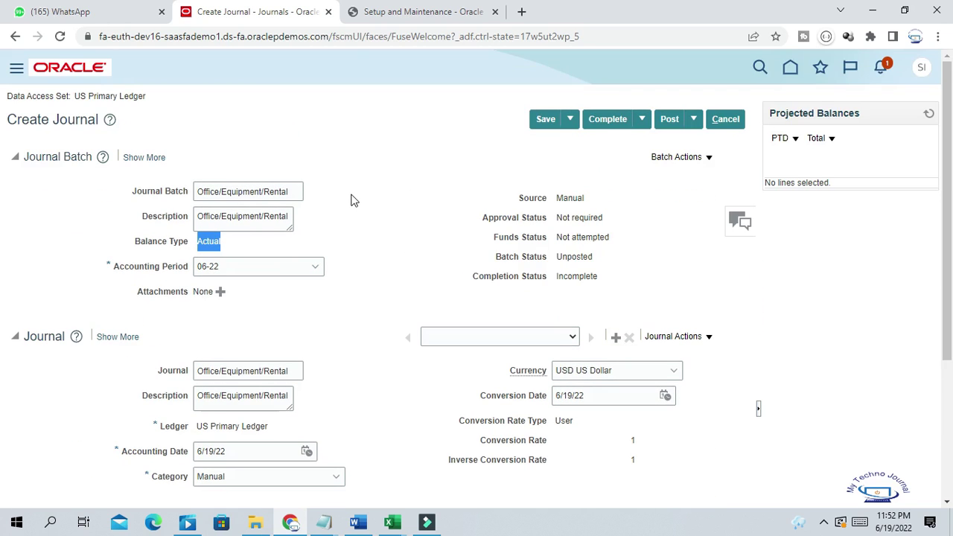
{"action": "scroll", "coordinate": [351, 198], "scroll_direction": "down", "scroll_amount": 2}
{"action": "scroll", "coordinate": [341, 191], "scroll_direction": "up", "scroll_amount": 2}
{"action": "scroll", "coordinate": [386, 269], "scroll_direction": "down", "scroll_amount": 3}
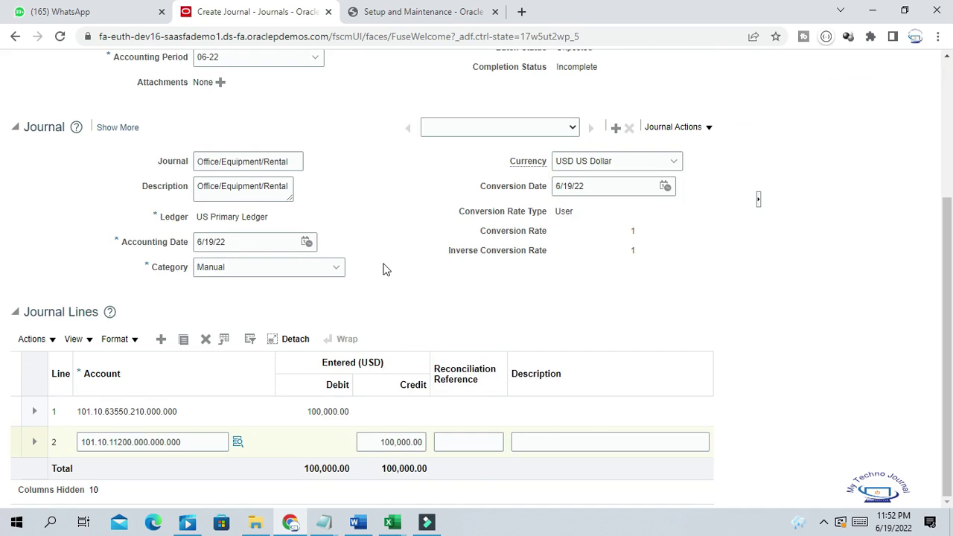
Post the Office/Equipment/Rental journal and check its batch status in Manage Journals.
{"action": "scroll", "coordinate": [386, 270], "scroll_direction": "up", "scroll_amount": 3}
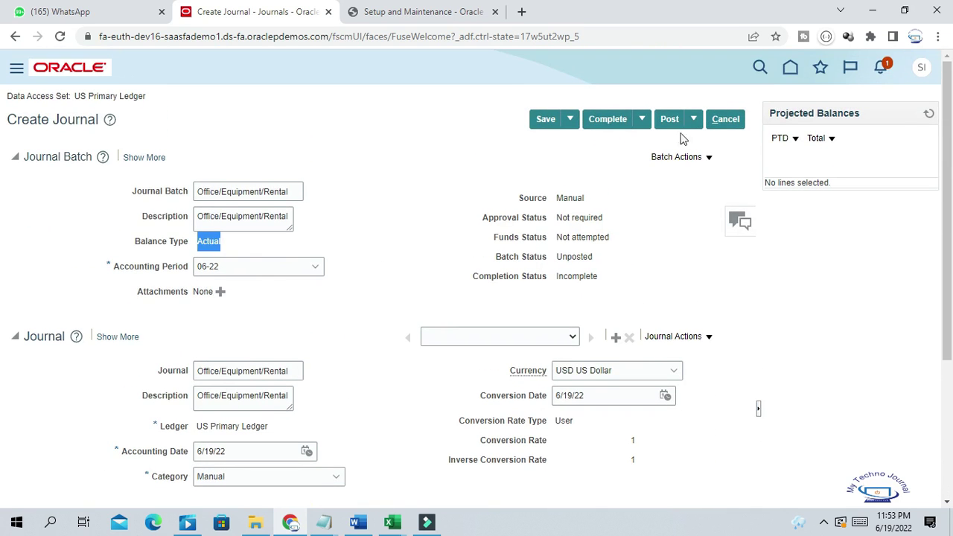
{"action": "left_click", "coordinate": [670, 119]}
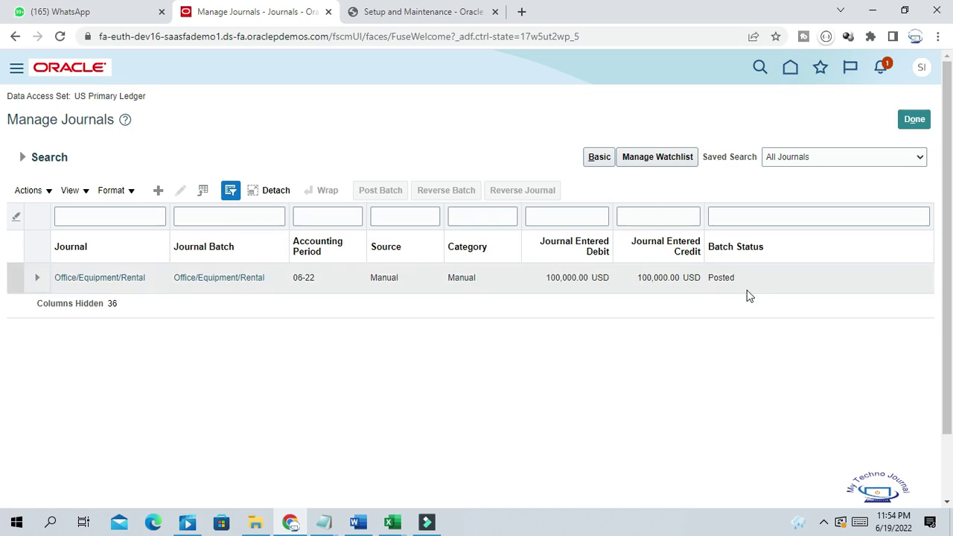
{"action": "key", "text": "ctrl+a"}
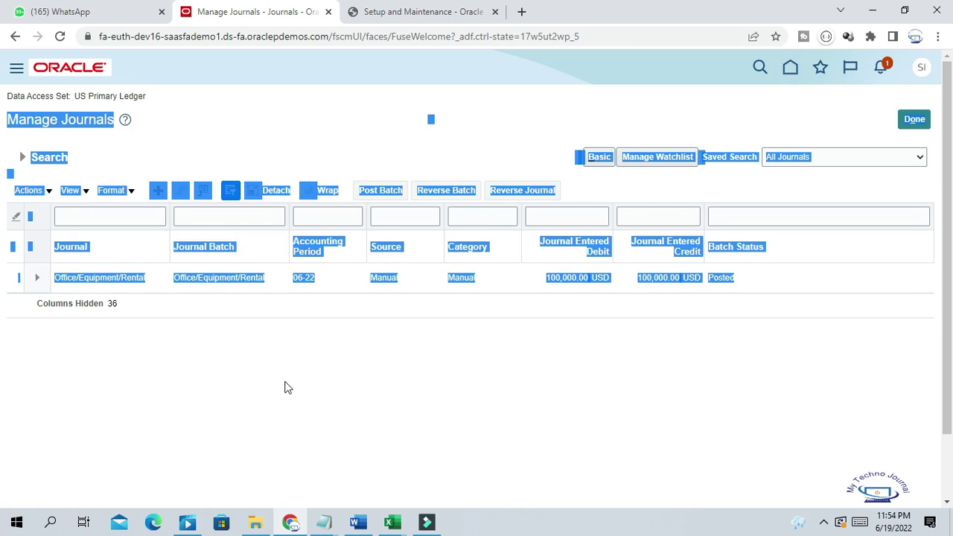
{"action": "left_click", "coordinate": [288, 387]}
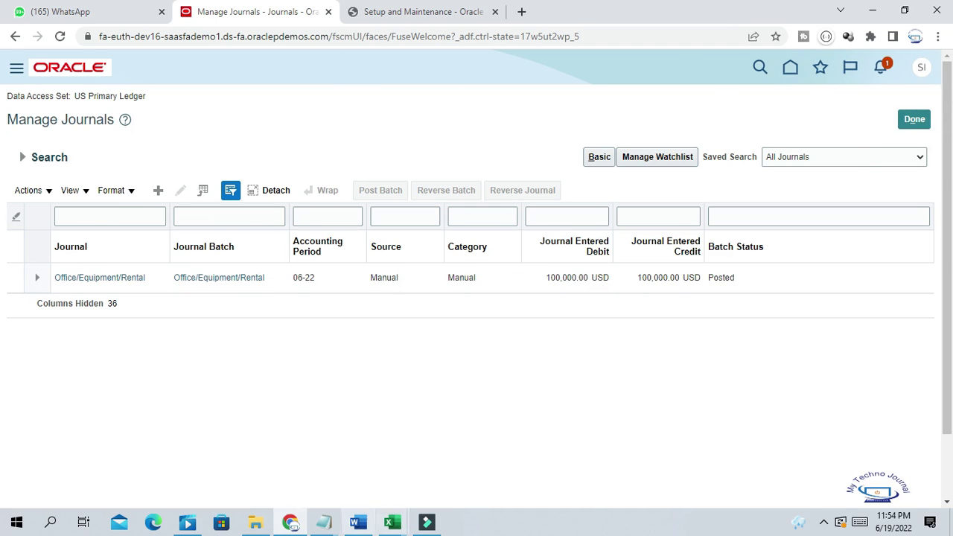
Switch to the Interview workbook in Excel and review the first four steps listed on the Mass Allocation sheet.
{"action": "key", "text": "alt+Tab"}
{"action": "scroll", "coordinate": [558, 275], "scroll_direction": "up", "scroll_amount": 5}
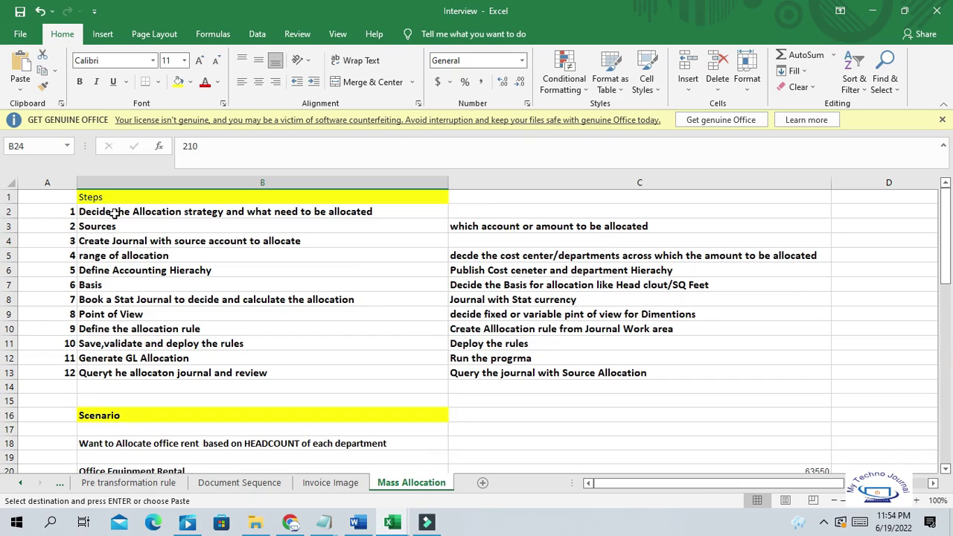
{"action": "left_click_drag", "start_coordinate": [111, 214], "coordinate": [117, 246]}
{"action": "key", "text": "ctrl+v"}
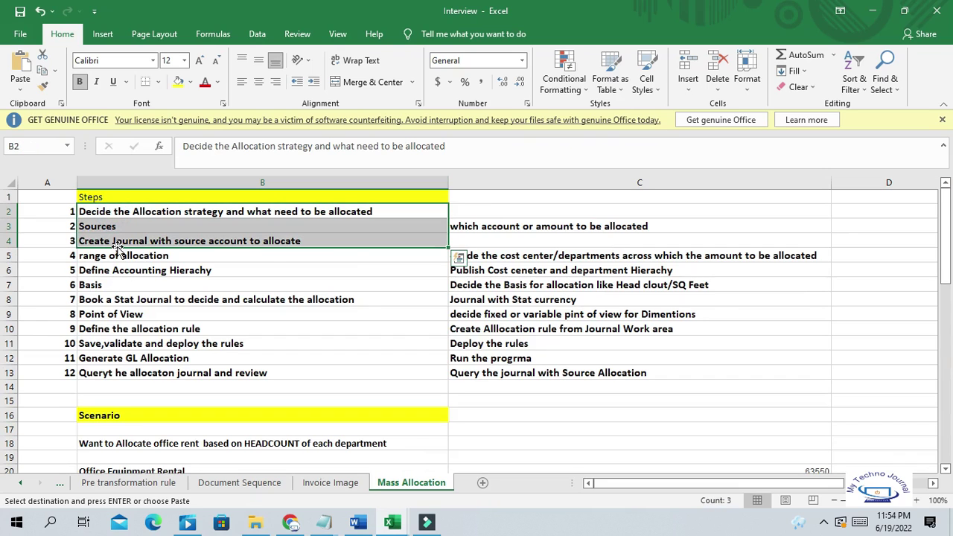
{"action": "left_click", "coordinate": [136, 259]}
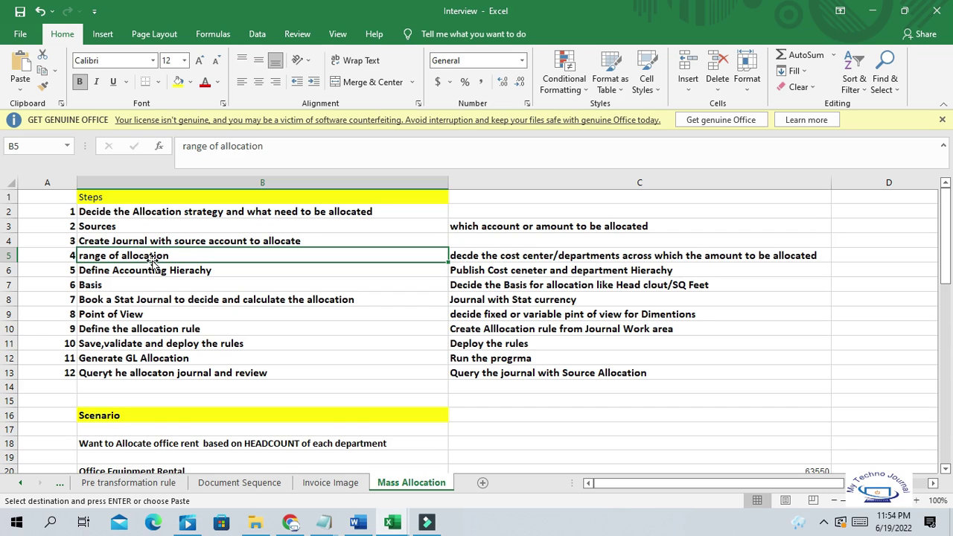
{"action": "left_click", "coordinate": [387, 522]}
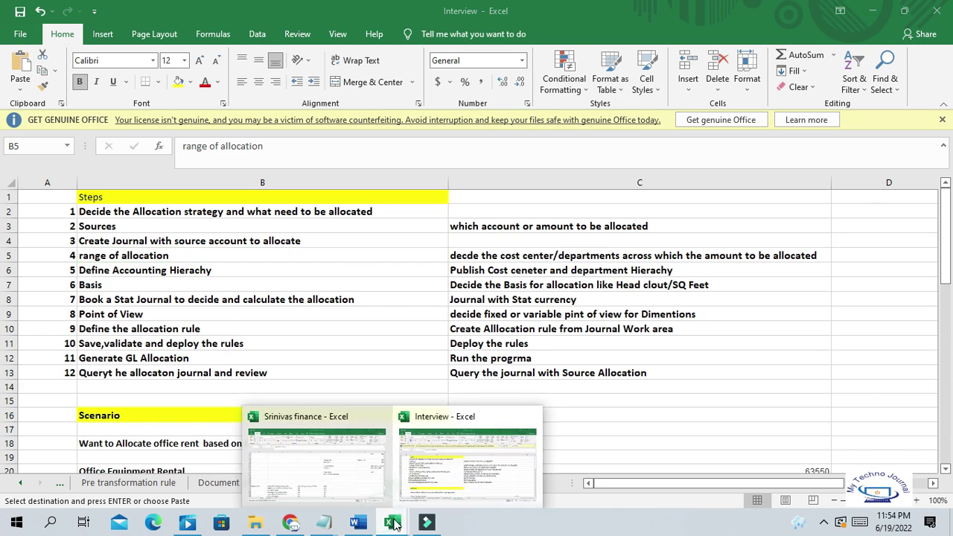
{"action": "left_click", "coordinate": [363, 465]}
{"action": "left_click", "coordinate": [390, 521]}
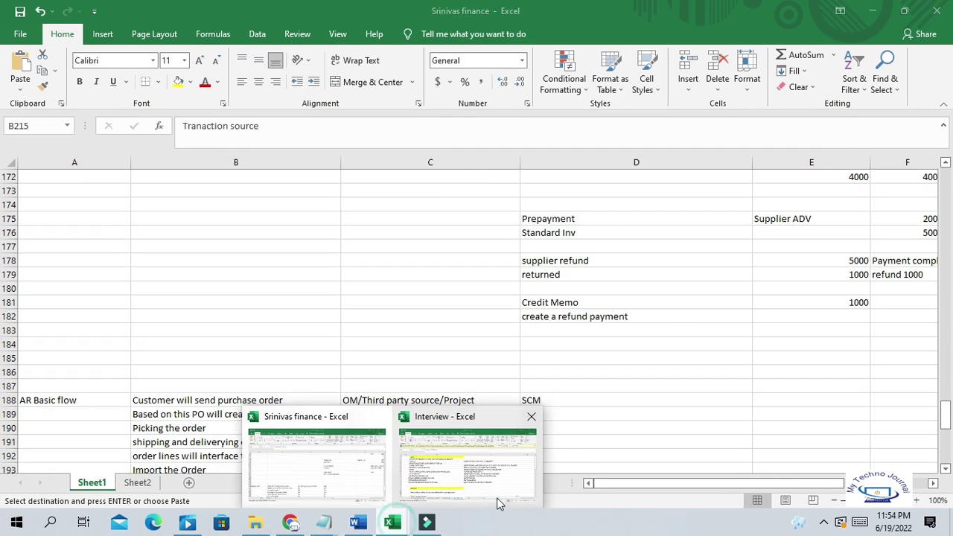
{"action": "left_click", "coordinate": [469, 484]}
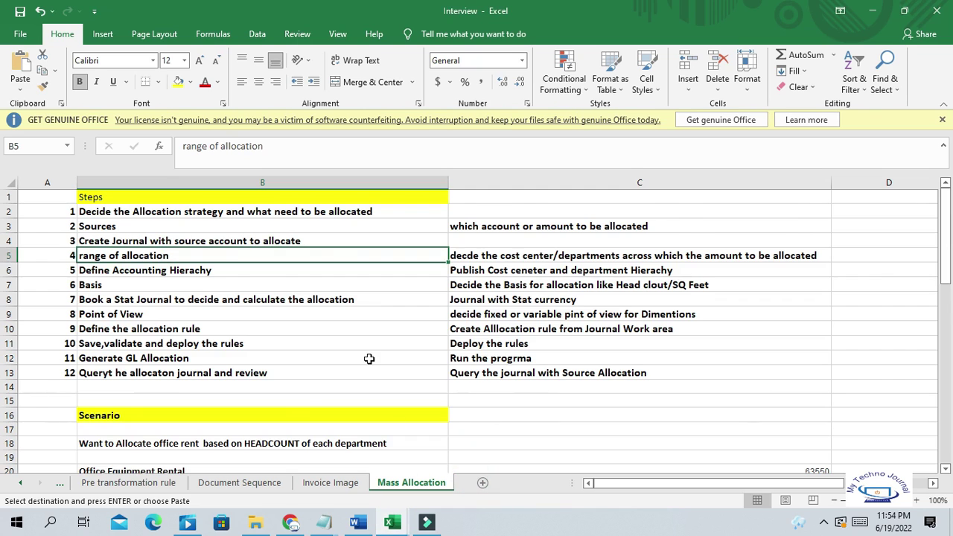
Review the scenario's allocation range, covering parent value 200 and its child department values 210 to 252.
{"action": "scroll", "coordinate": [369, 356], "scroll_direction": "down", "scroll_amount": 3}
{"action": "scroll", "coordinate": [421, 323], "scroll_direction": "down", "scroll_amount": 3}
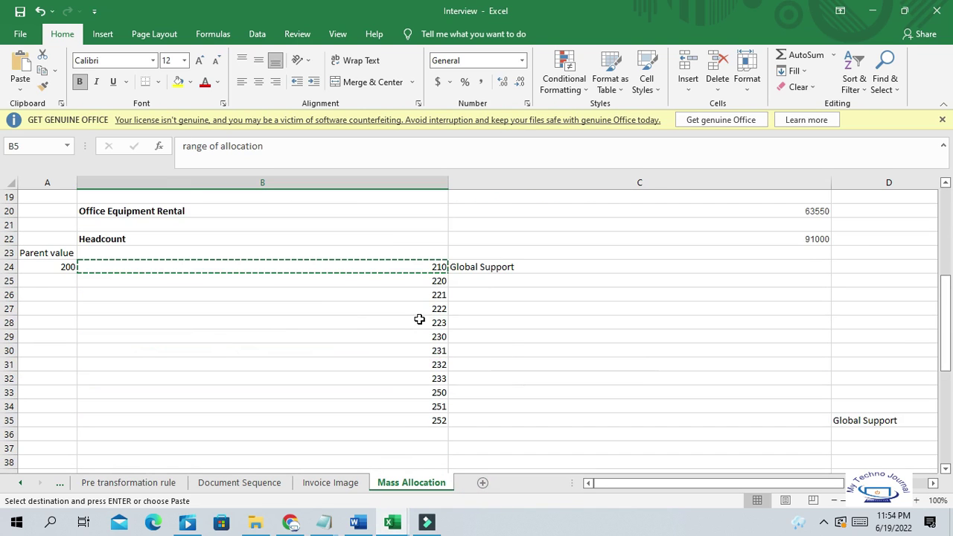
{"action": "left_click", "coordinate": [47, 267]}
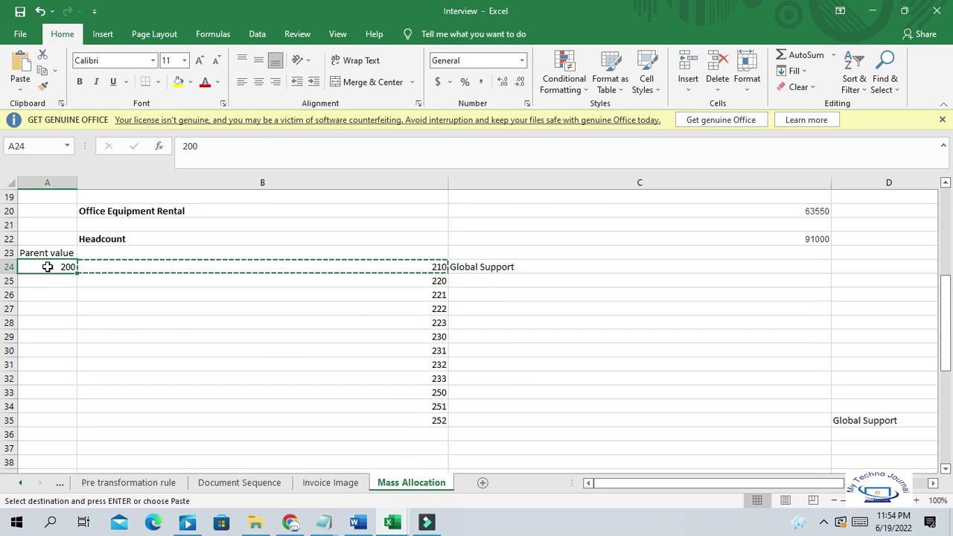
{"action": "left_click_drag", "start_coordinate": [434, 268], "coordinate": [412, 426]}
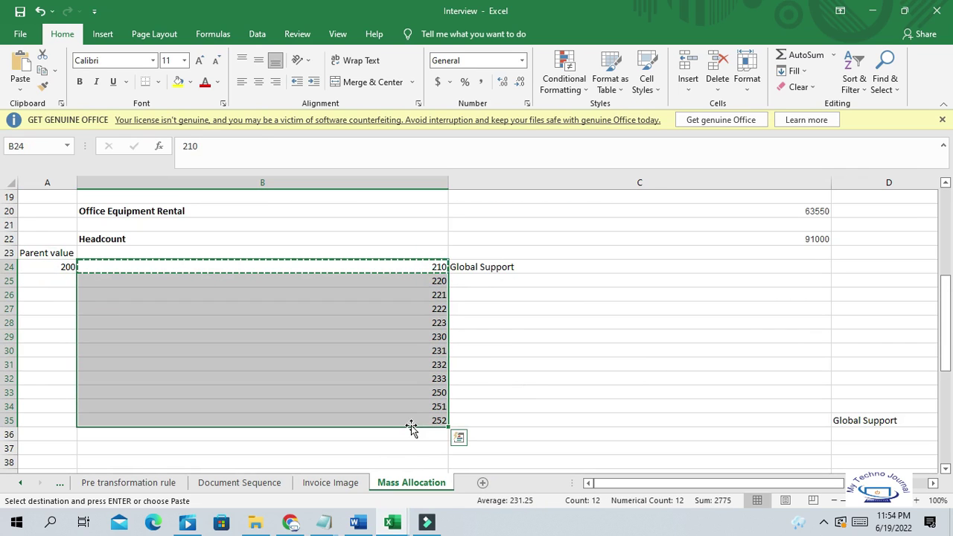
{"action": "left_click_drag", "start_coordinate": [57, 269], "coordinate": [411, 421]}
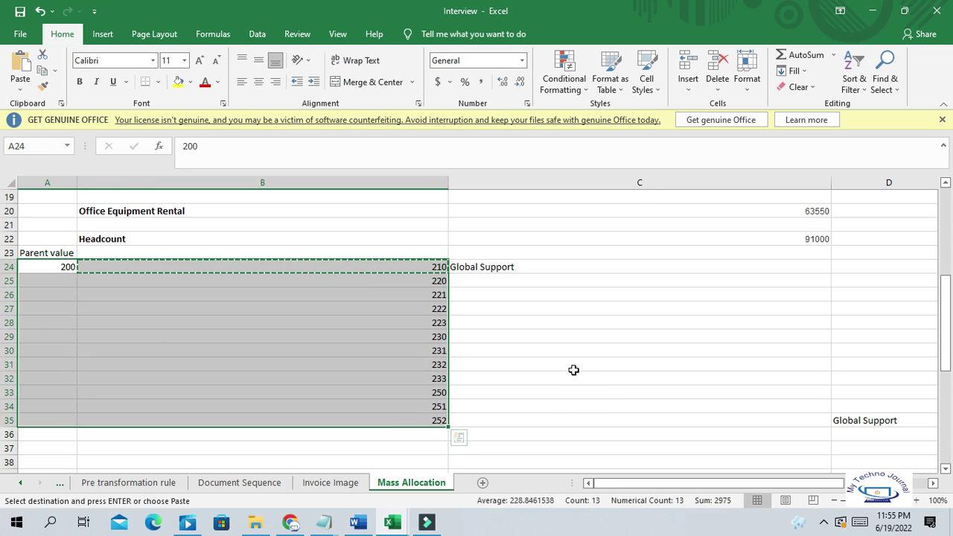
Check the accounting hierarchy step in the list of allocation steps on the Mass Allocation sheet.
{"action": "scroll", "coordinate": [565, 354], "scroll_direction": "up", "scroll_amount": 6}
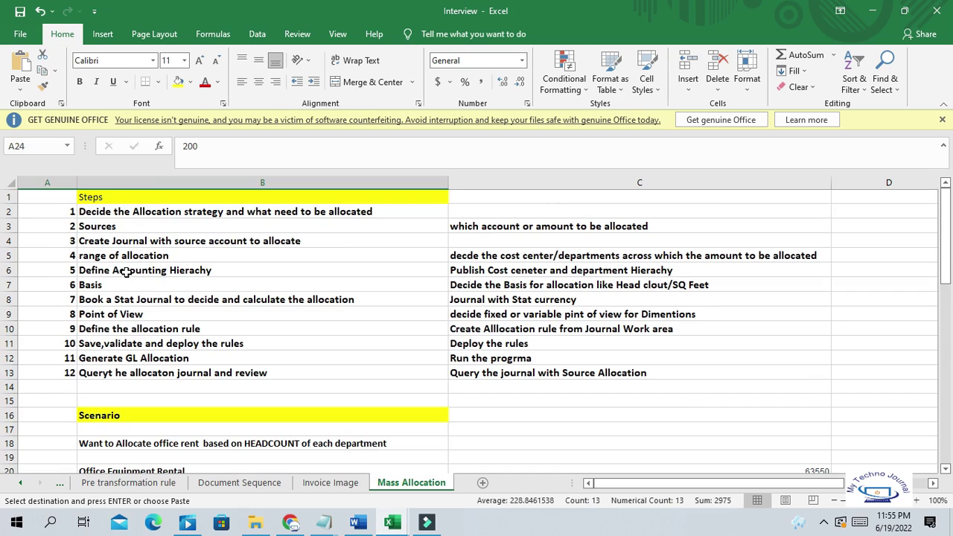
{"action": "left_click", "coordinate": [127, 272]}
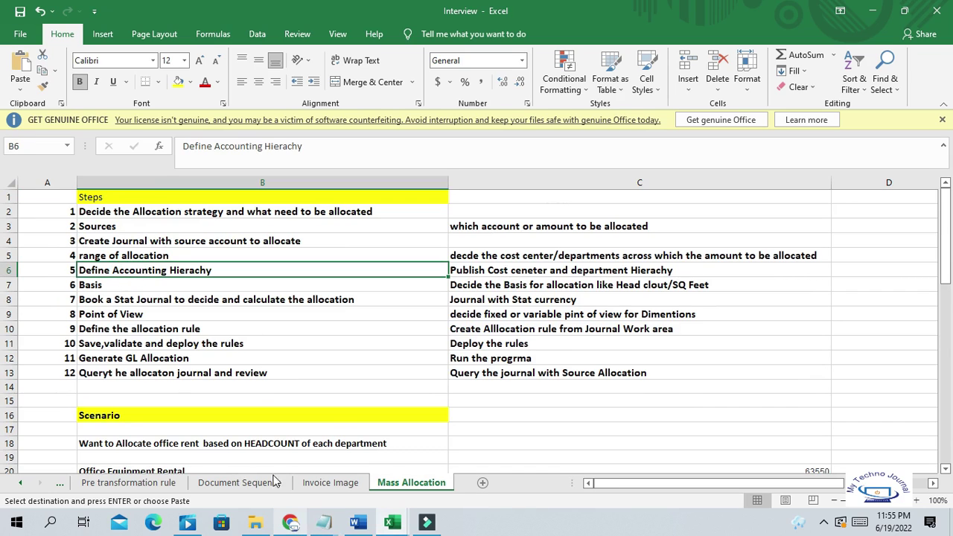
{"action": "left_click", "coordinate": [198, 298]}
{"action": "left_click", "coordinate": [187, 271]}
Switch to the Setup and Maintenance page in the browser and display all tasks instead of only required ones.
{"action": "left_click", "coordinate": [290, 523]}
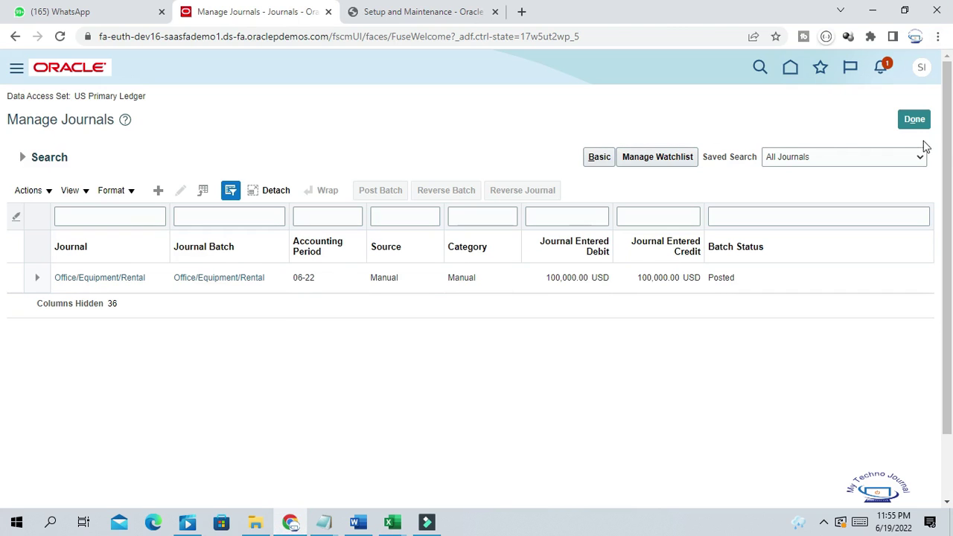
{"action": "left_click", "coordinate": [416, 12]}
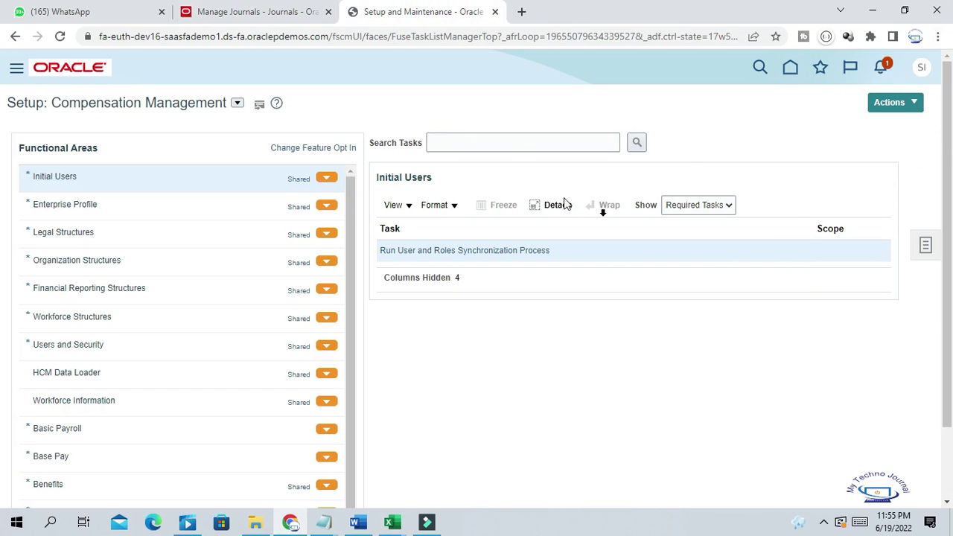
{"action": "left_click", "coordinate": [726, 206]}
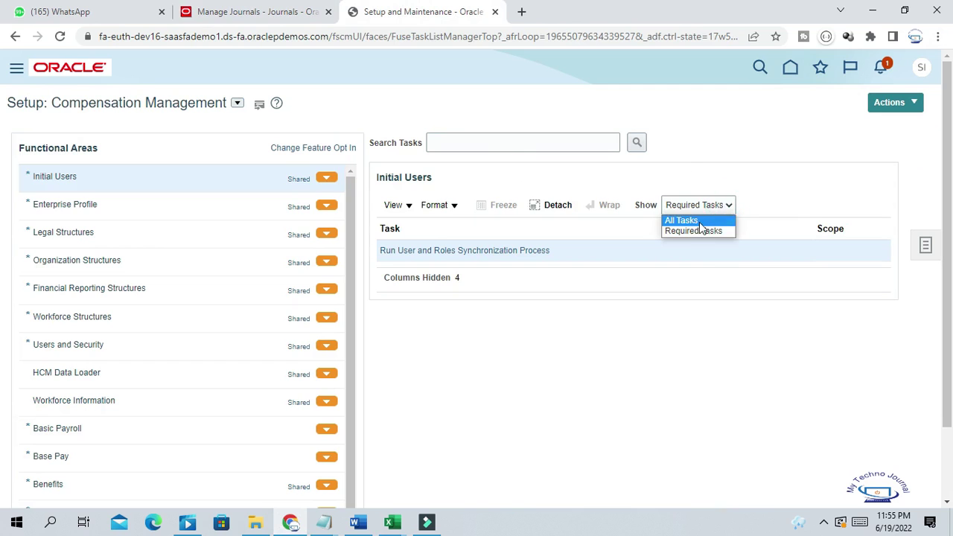
{"action": "left_click", "coordinate": [696, 217]}
Open the Manage Account Hierarchies task of the Financial Reporting Structures functional area.
{"action": "left_click", "coordinate": [516, 143]}
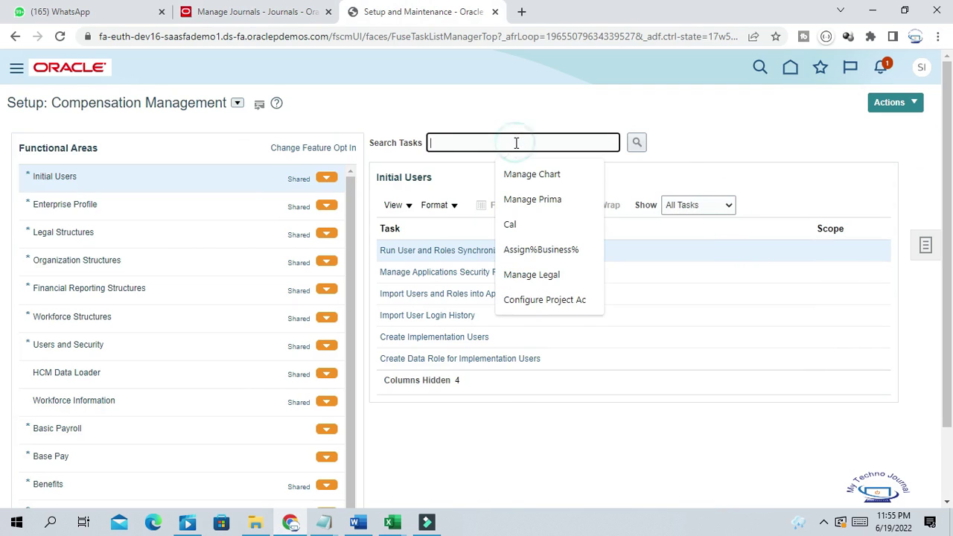
{"action": "left_click", "coordinate": [525, 172]}
{"action": "left_click", "coordinate": [334, 289]}
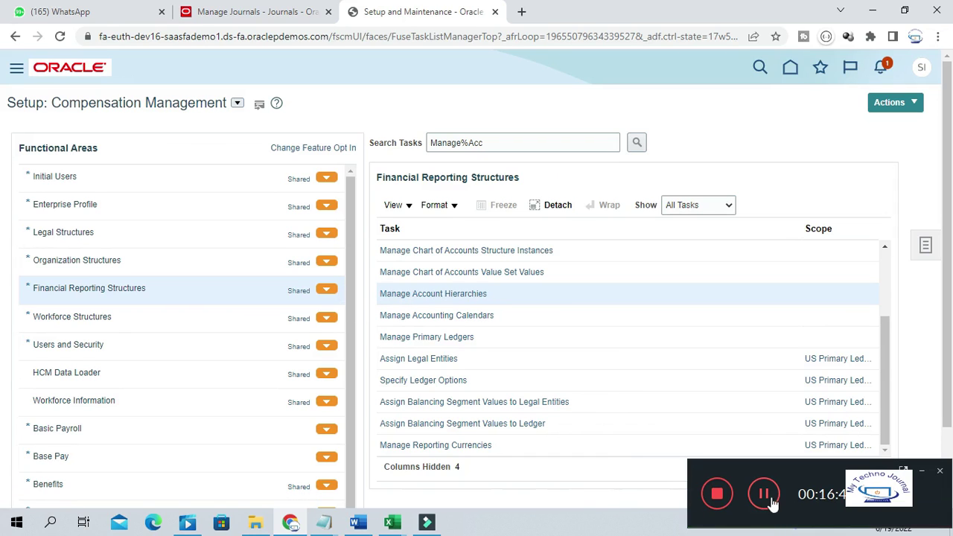
{"action": "left_click", "coordinate": [922, 471]}
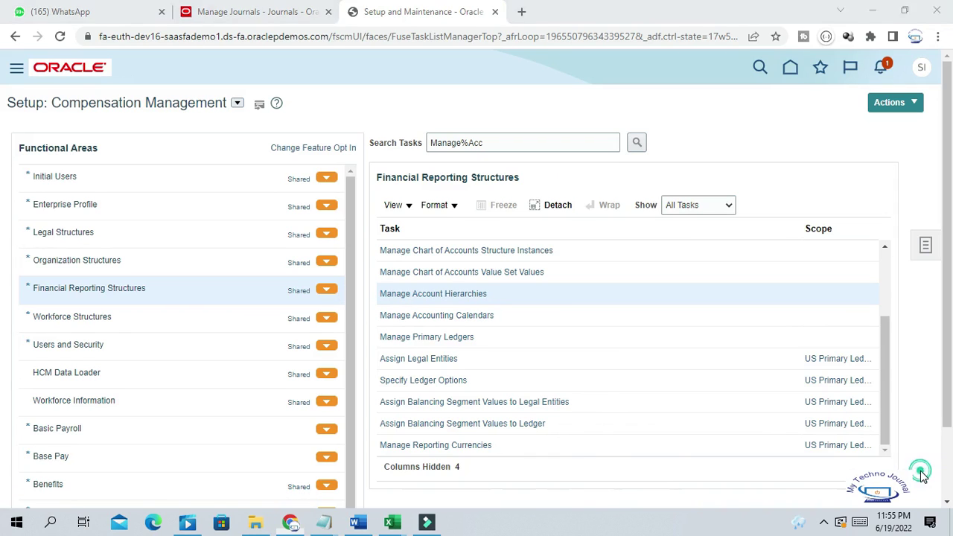
{"action": "left_click", "coordinate": [472, 298]}
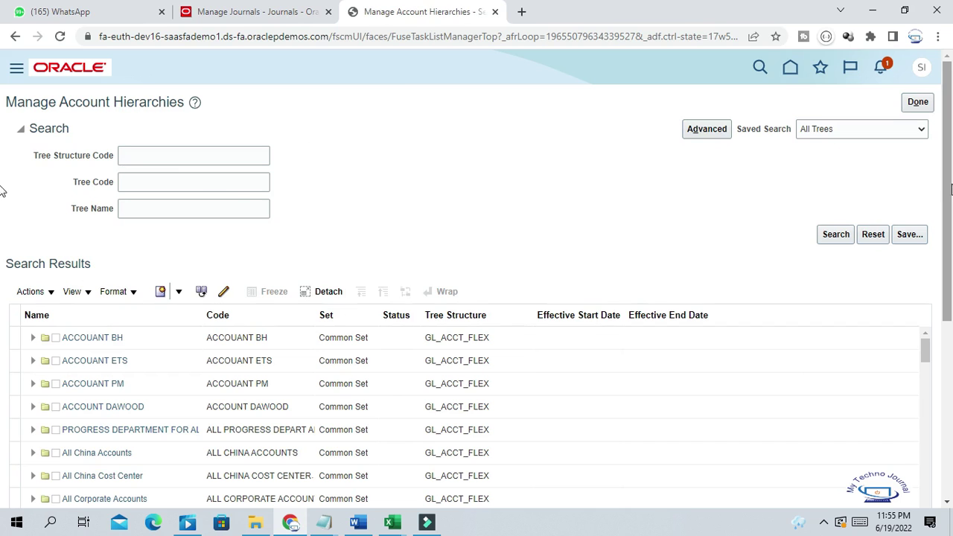
Open version V6 of the All Corporate Cost Centers tree, choosing to update tree nodes while keeping the tree version active.
{"action": "scroll", "coordinate": [932, 306], "scroll_direction": "down", "scroll_amount": 3}
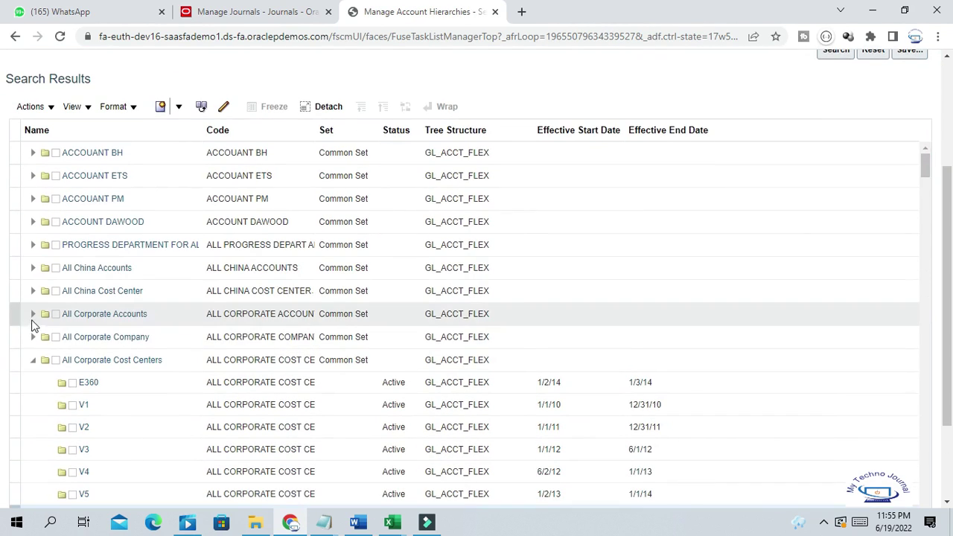
{"action": "scroll", "coordinate": [948, 276], "scroll_direction": "down", "scroll_amount": 1}
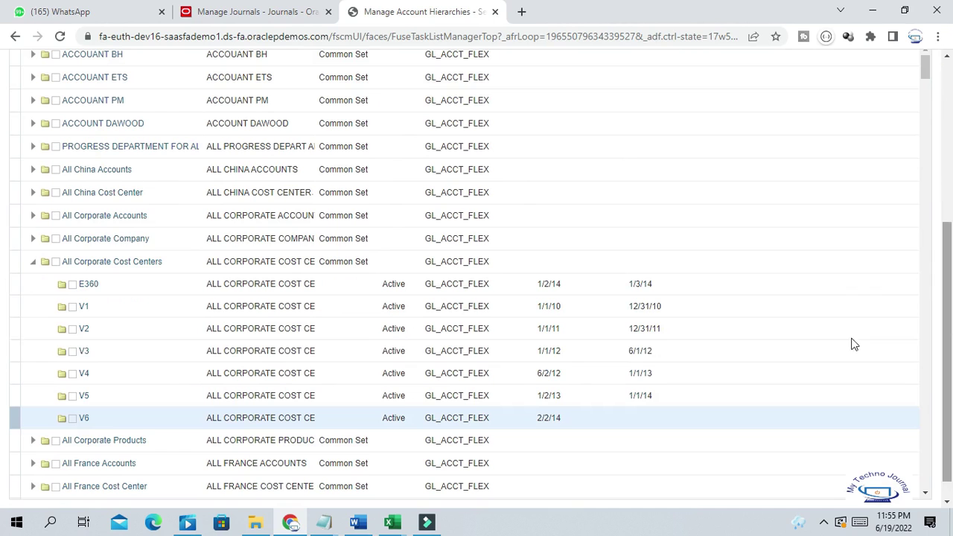
{"action": "left_click_drag", "start_coordinate": [948, 249], "coordinate": [3, 61]}
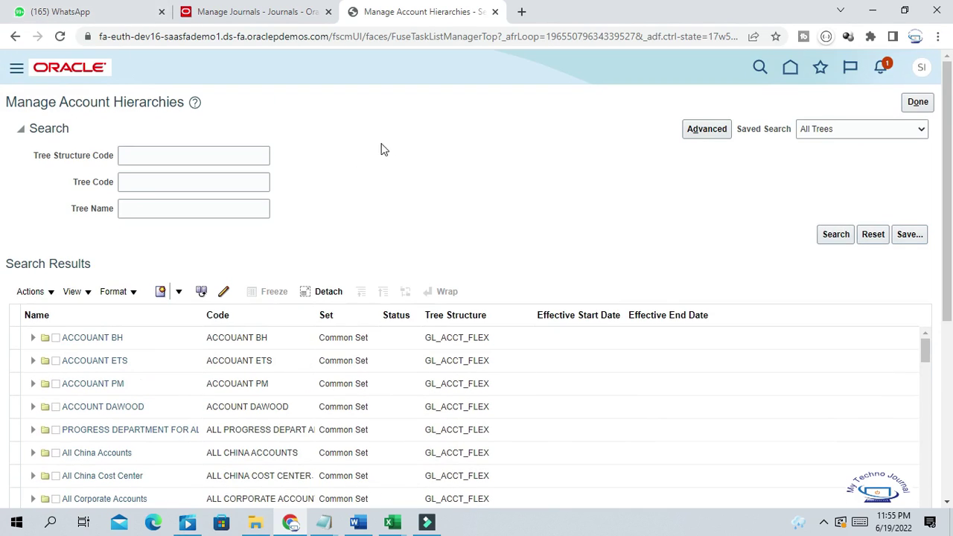
{"action": "scroll", "coordinate": [383, 157], "scroll_direction": "down", "scroll_amount": 2}
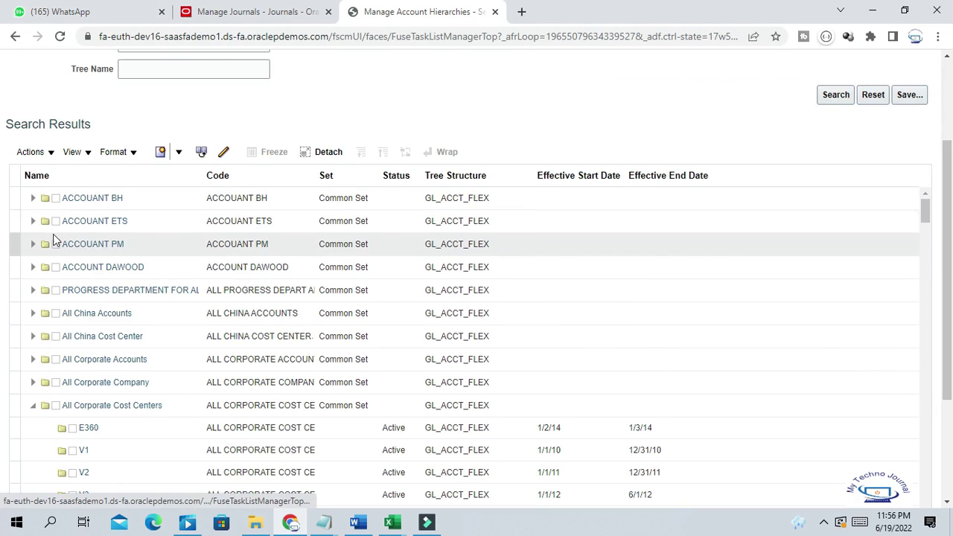
{"action": "scroll", "coordinate": [2, 230], "scroll_direction": "down", "scroll_amount": 2}
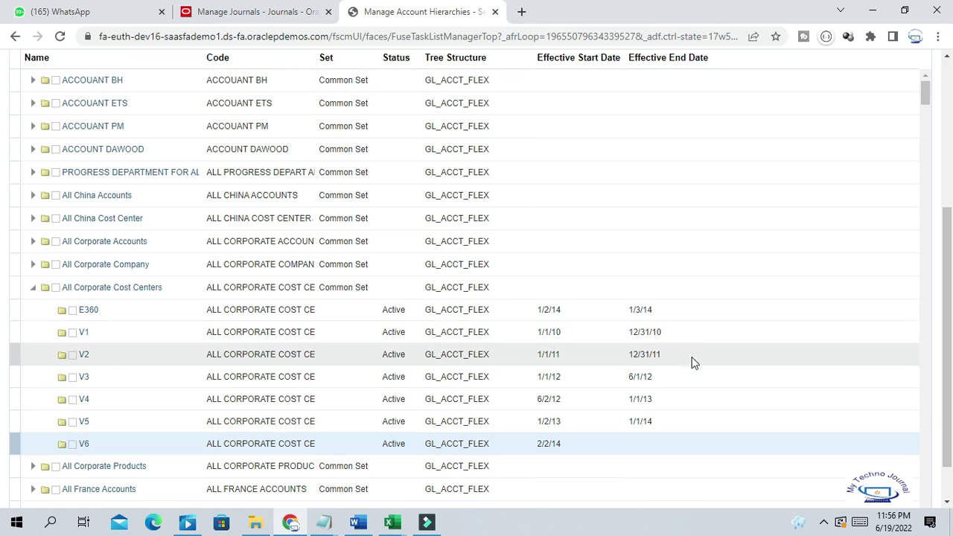
{"action": "scroll", "coordinate": [941, 266], "scroll_direction": "down", "scroll_amount": 1}
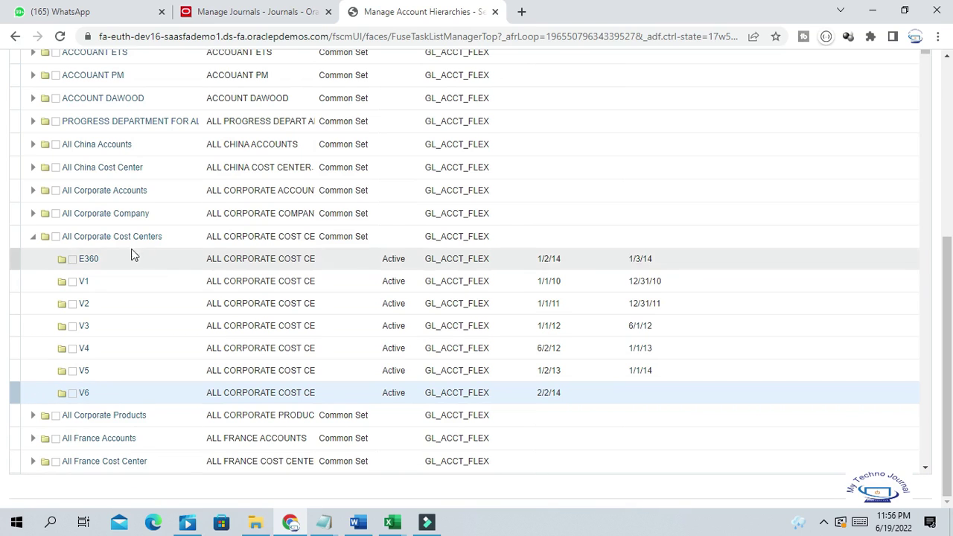
{"action": "left_click", "coordinate": [85, 396]}
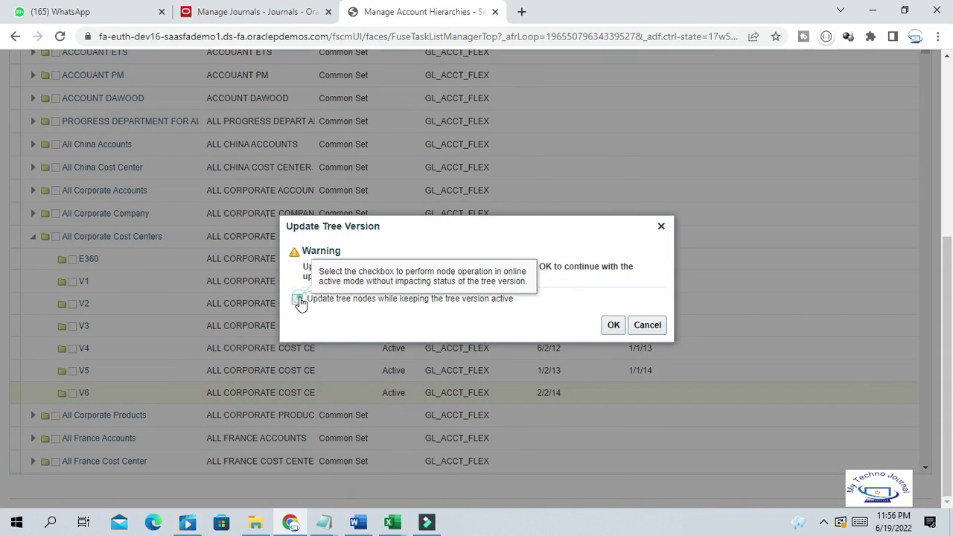
{"action": "left_click", "coordinate": [298, 300]}
{"action": "left_click", "coordinate": [613, 325]}
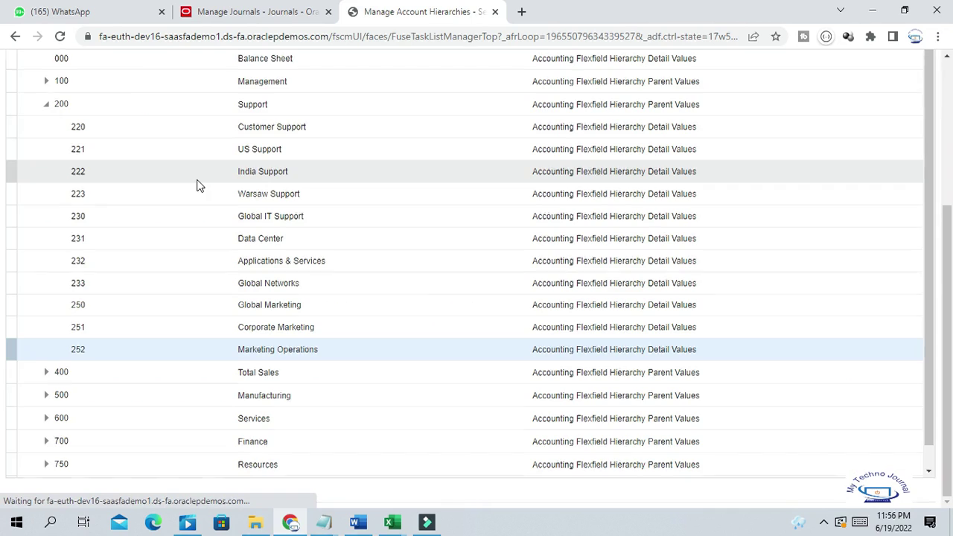
Examine parent node 200 Support and its child cost centers in version V6, along with the tree details.
{"action": "scroll", "coordinate": [2, 227], "scroll_direction": "up", "scroll_amount": 3}
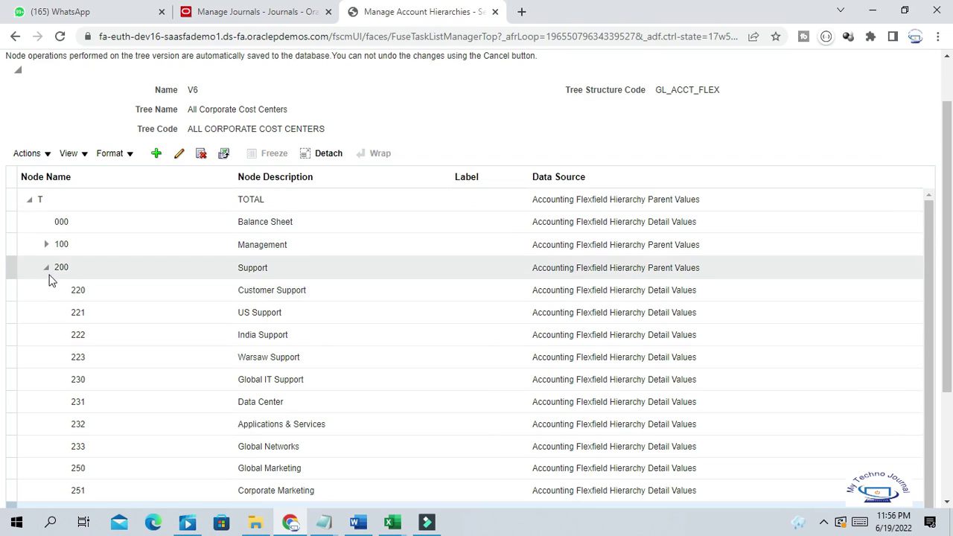
{"action": "left_click", "coordinate": [240, 269]}
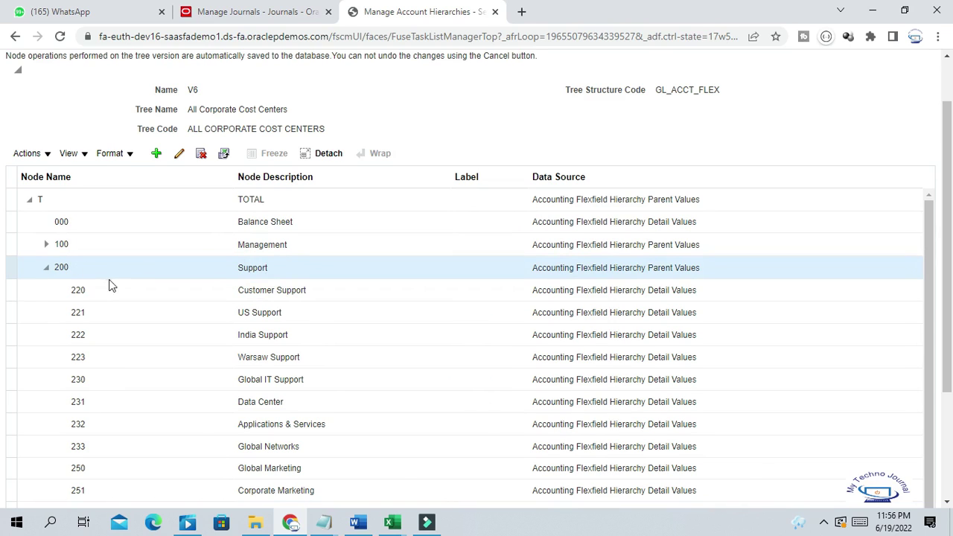
{"action": "scroll", "coordinate": [446, 261], "scroll_direction": "down", "scroll_amount": 2}
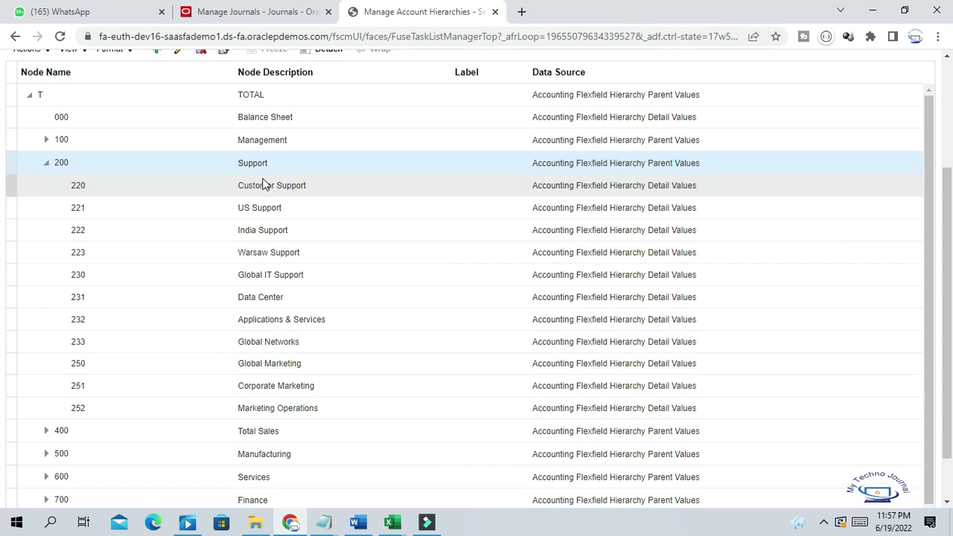
{"action": "left_click", "coordinate": [117, 186]}
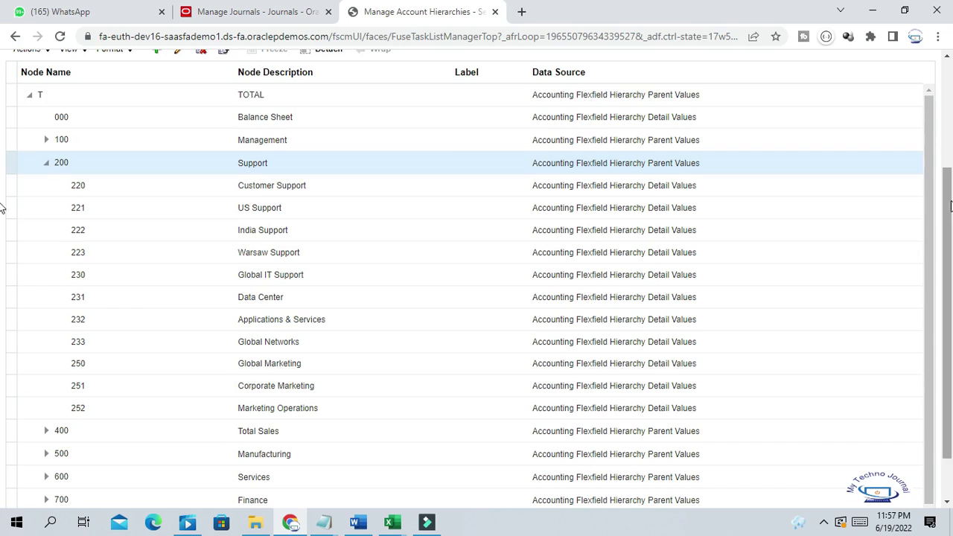
{"action": "scroll", "coordinate": [948, 142], "scroll_direction": "up", "scroll_amount": 3}
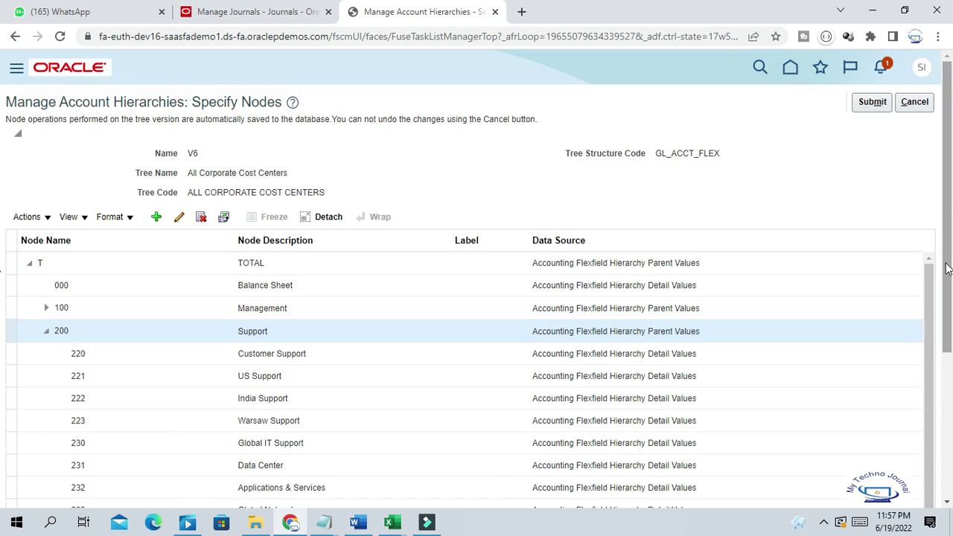
Return to the account hierarchies list and review the available set status, audit and flatten actions and version V6's status.
{"action": "left_click", "coordinate": [49, 273]}
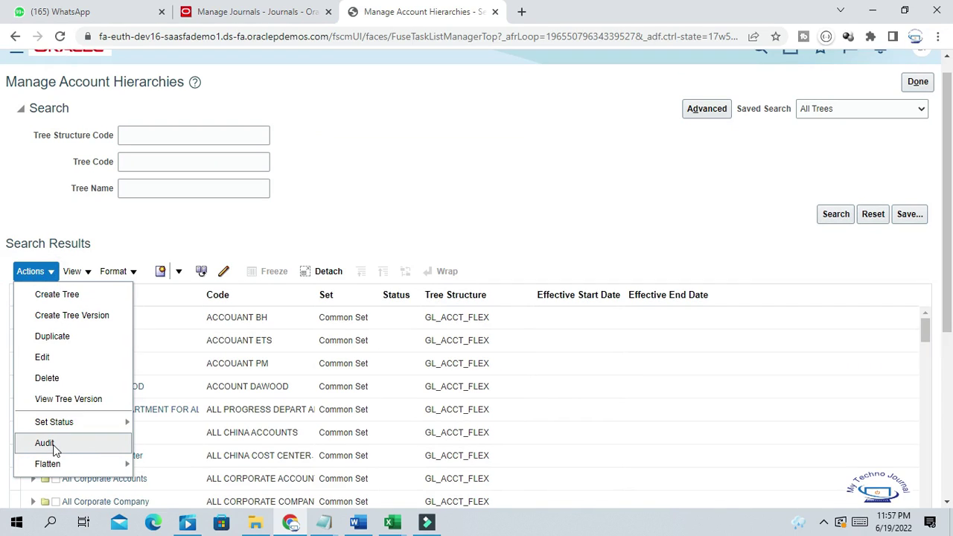
{"action": "left_click", "coordinate": [87, 423]}
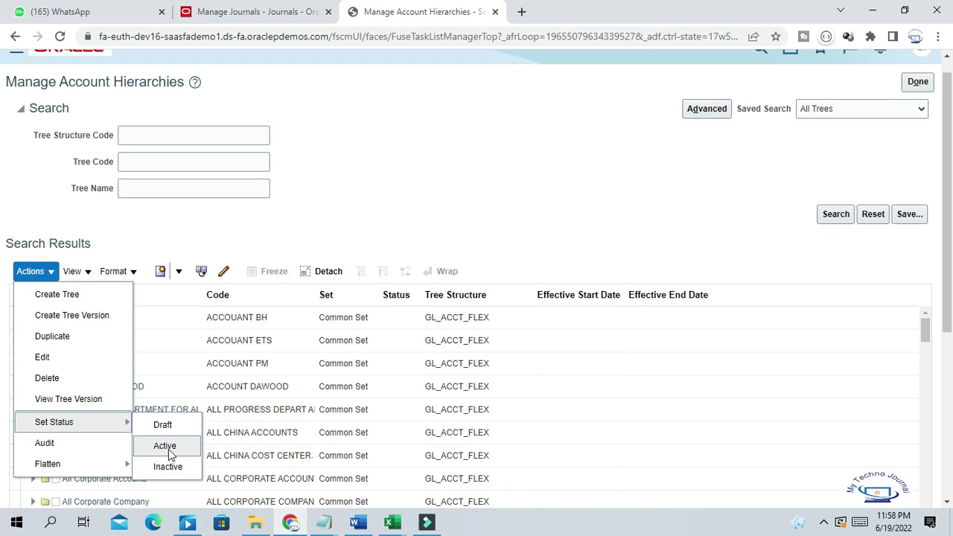
{"action": "left_click_drag", "start_coordinate": [947, 320], "coordinate": [946, 481]}
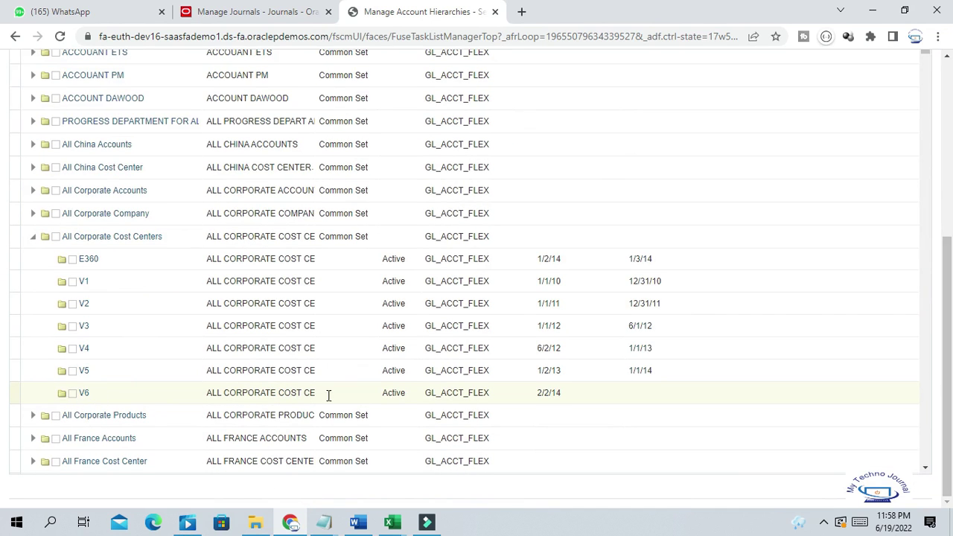
Close the account hierarchies list, open the Publish Account Hierarchies task and select US Chart of Accounts as the chart of accounts criterion.
{"action": "scroll", "coordinate": [5, 275], "scroll_direction": "up", "scroll_amount": 4}
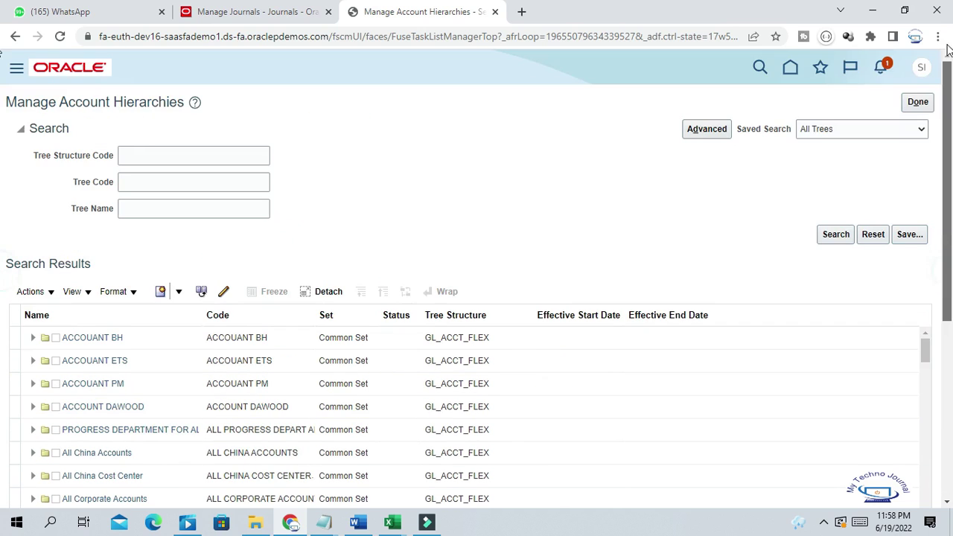
{"action": "left_click", "coordinate": [919, 102]}
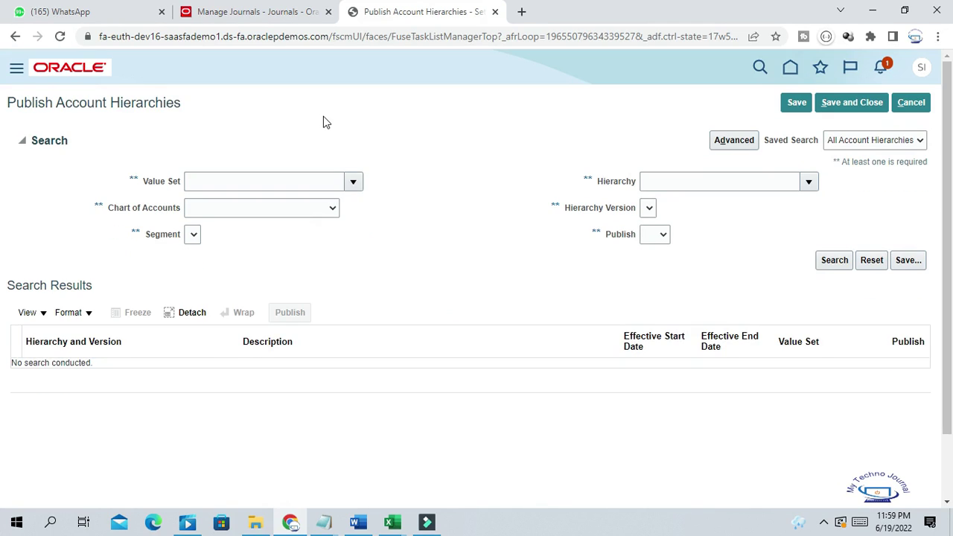
{"action": "left_click", "coordinate": [354, 182]}
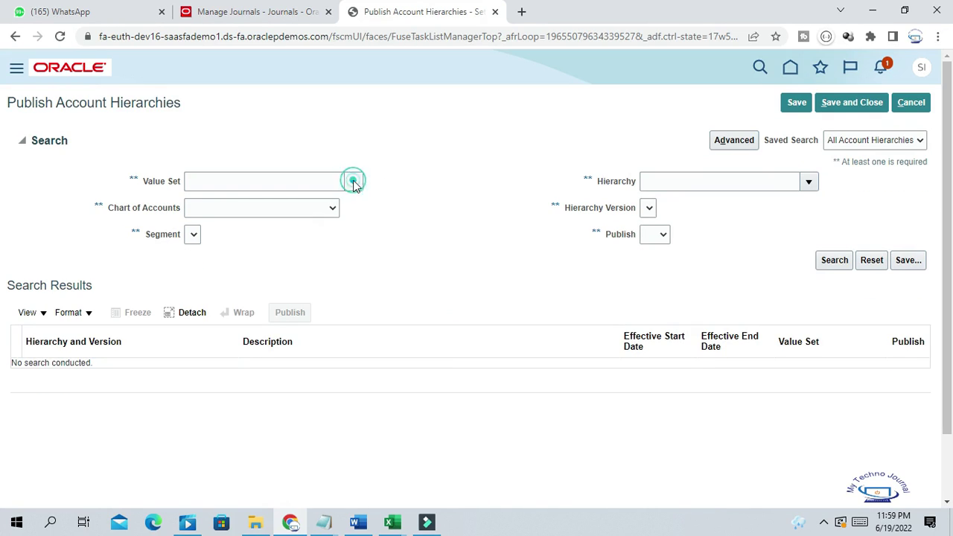
{"action": "left_click", "coordinate": [439, 251]}
{"action": "left_click", "coordinate": [348, 183]}
{"action": "left_click_drag", "start_coordinate": [357, 228], "coordinate": [355, 348]}
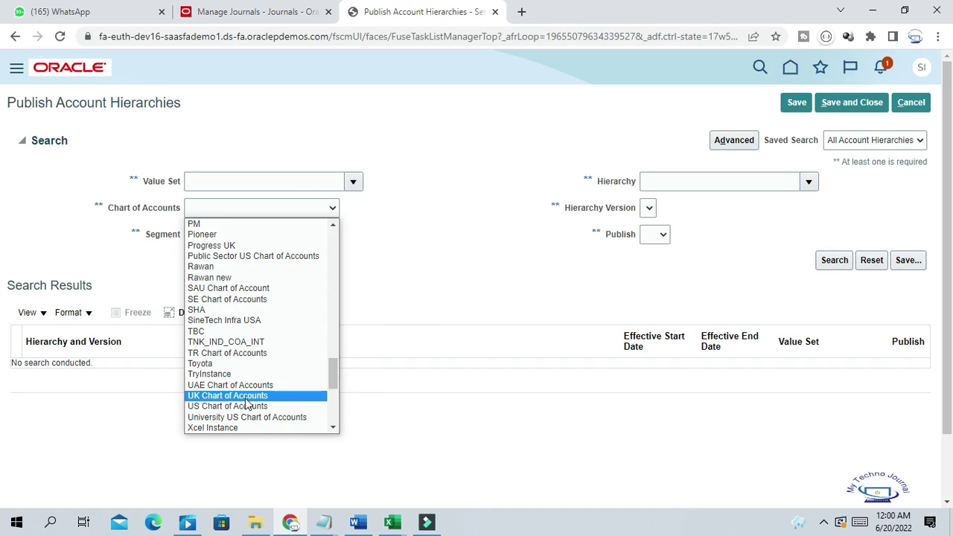
{"action": "left_click", "coordinate": [219, 406]}
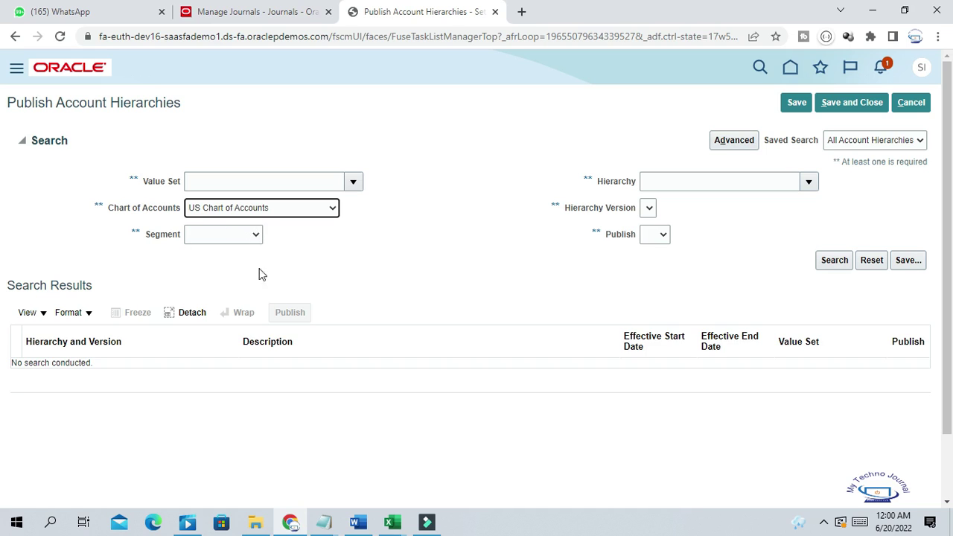
{"action": "left_click", "coordinate": [351, 258]}
Search for the All Corporate Cost Centers hierarchy, version V6, on the Publish Account Hierarchies page.
{"action": "left_click", "coordinate": [809, 183]}
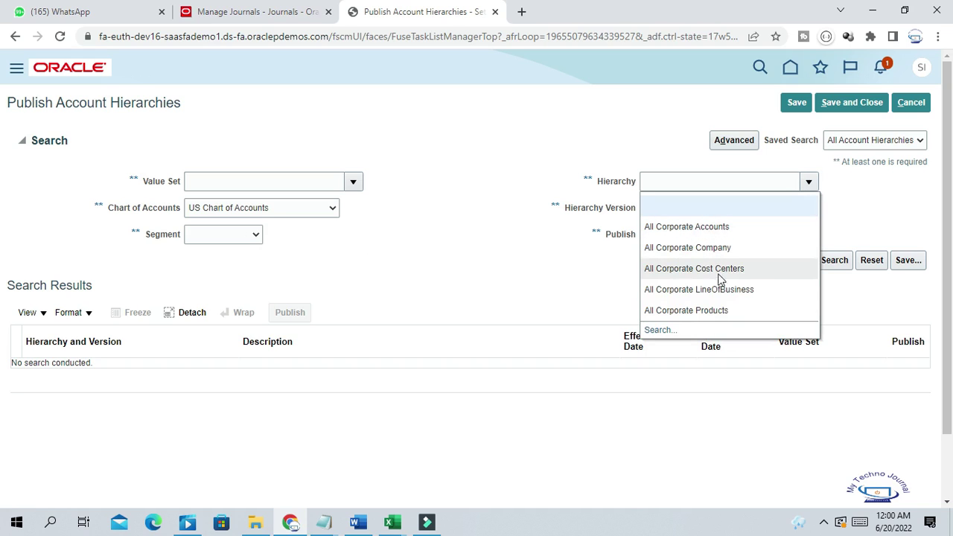
{"action": "left_click", "coordinate": [707, 268]}
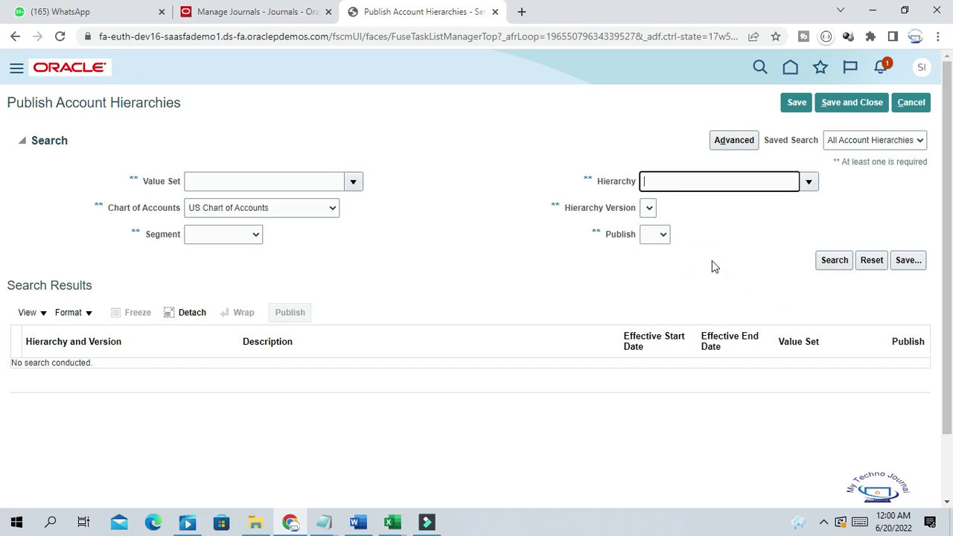
{"action": "left_click", "coordinate": [665, 207]}
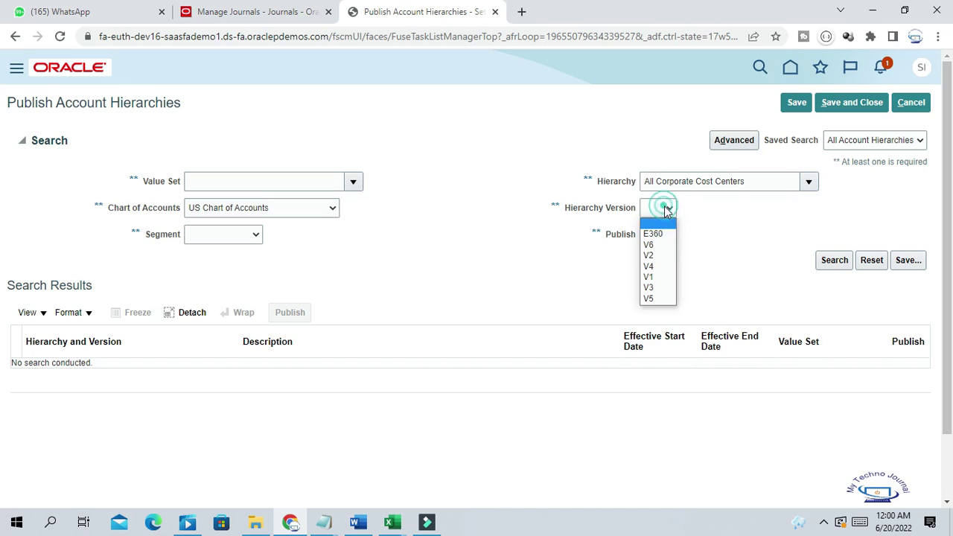
{"action": "left_click", "coordinate": [649, 244]}
{"action": "left_click", "coordinate": [835, 260]}
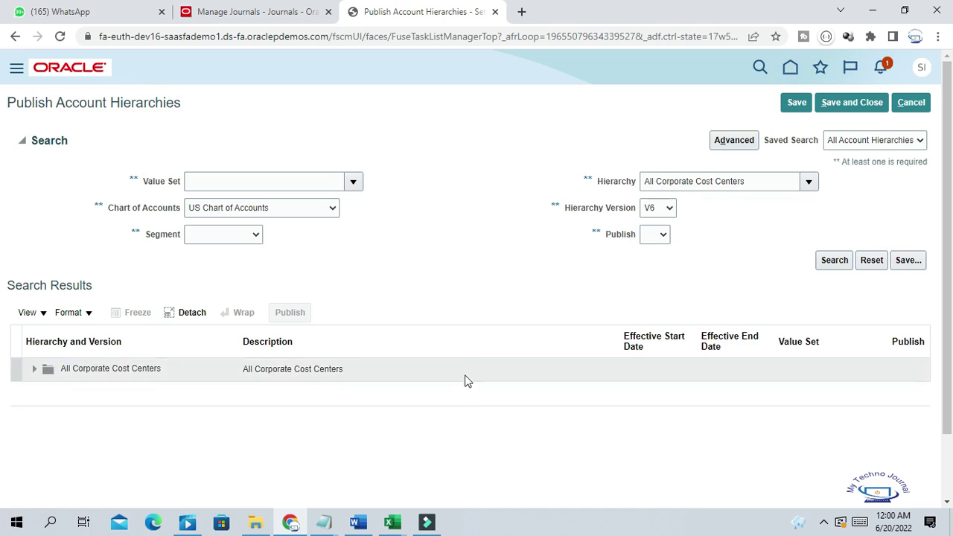
Select version V6 under All Corporate Cost Centers, review its publish option and cancel out of Publish Account Hierarchies.
{"action": "scroll", "coordinate": [507, 273], "scroll_direction": "down", "scroll_amount": 1}
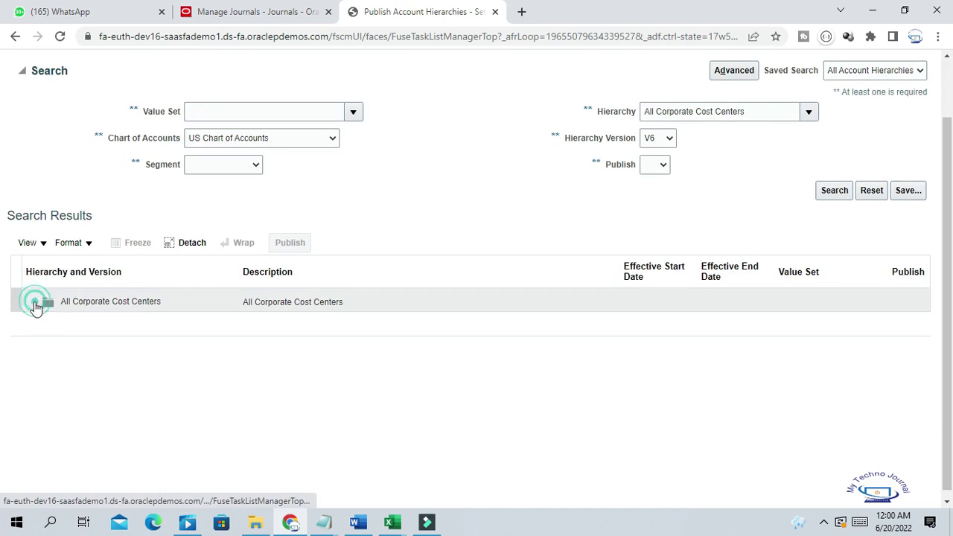
{"action": "left_click", "coordinate": [36, 304]}
{"action": "left_click", "coordinate": [190, 327]}
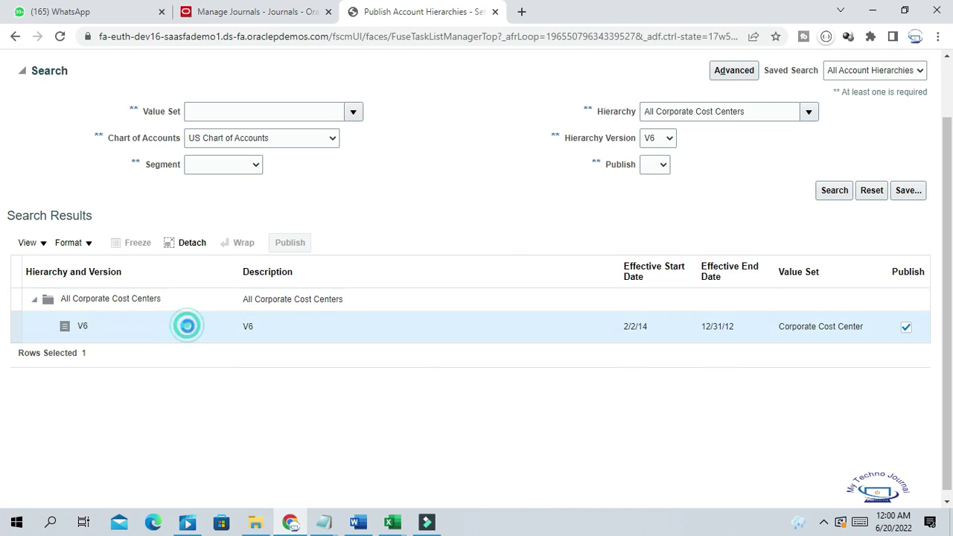
{"action": "left_click", "coordinate": [301, 247]}
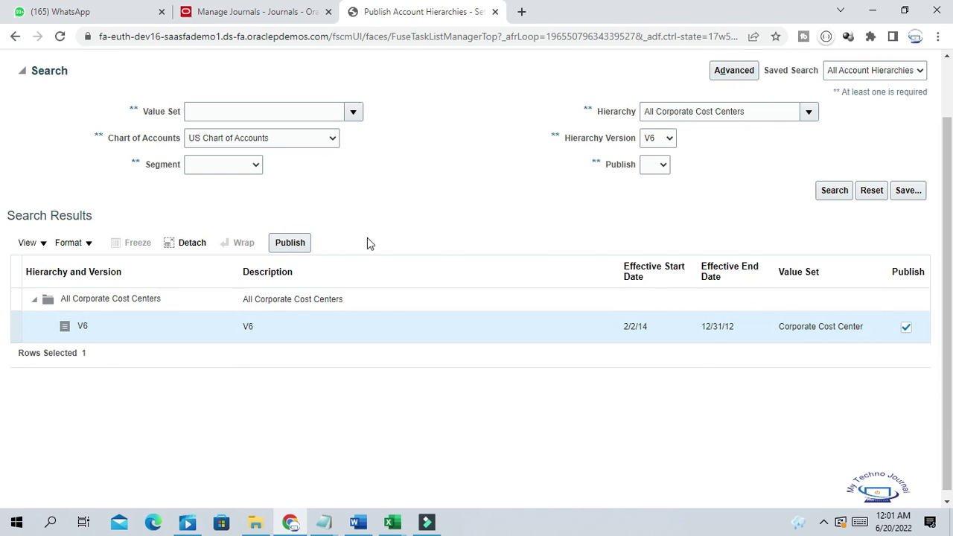
{"action": "scroll", "coordinate": [443, 259], "scroll_direction": "up", "scroll_amount": 1}
{"action": "left_click", "coordinate": [913, 102]}
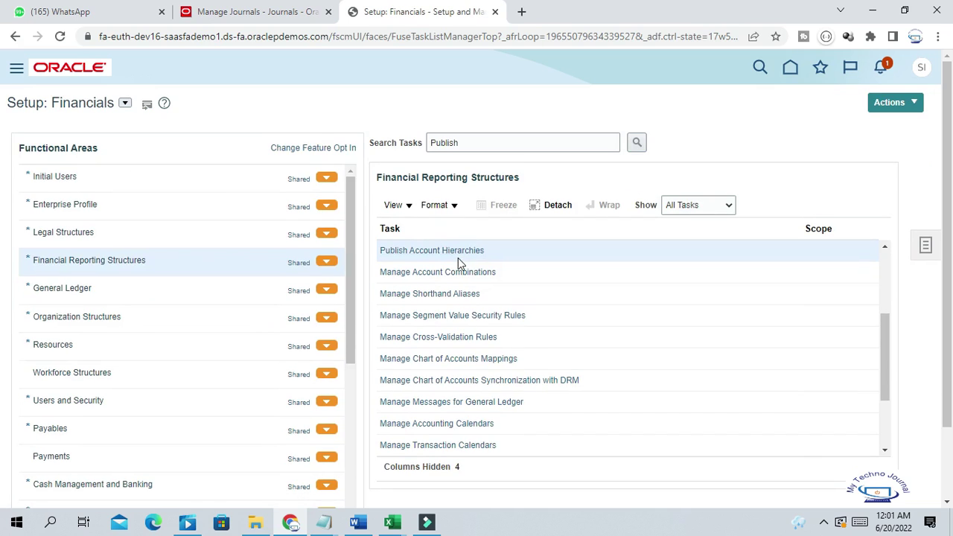
Switch to the Mass Allocation sheet in Excel and review the accounting hierarchy, allocation range and basis steps.
{"action": "left_click", "coordinate": [392, 522]}
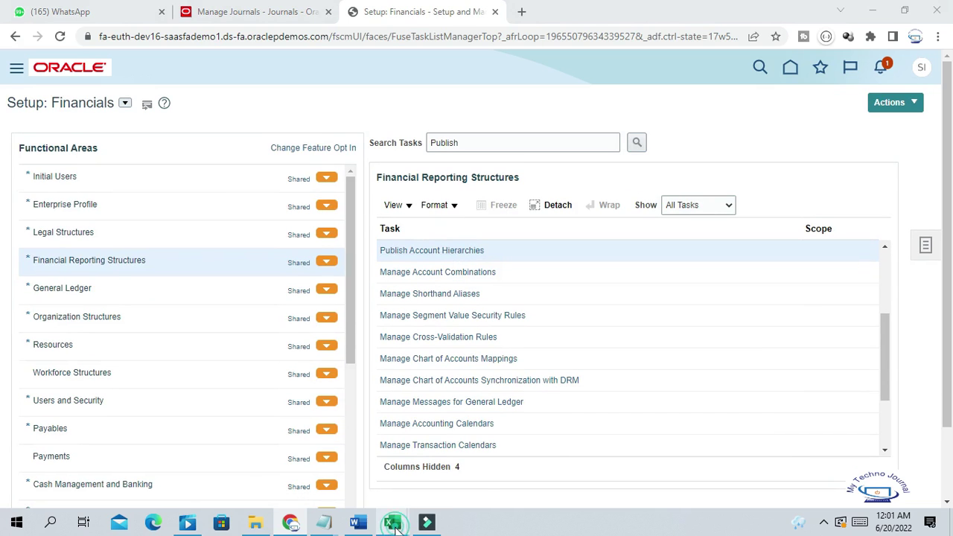
{"action": "left_click", "coordinate": [132, 266]}
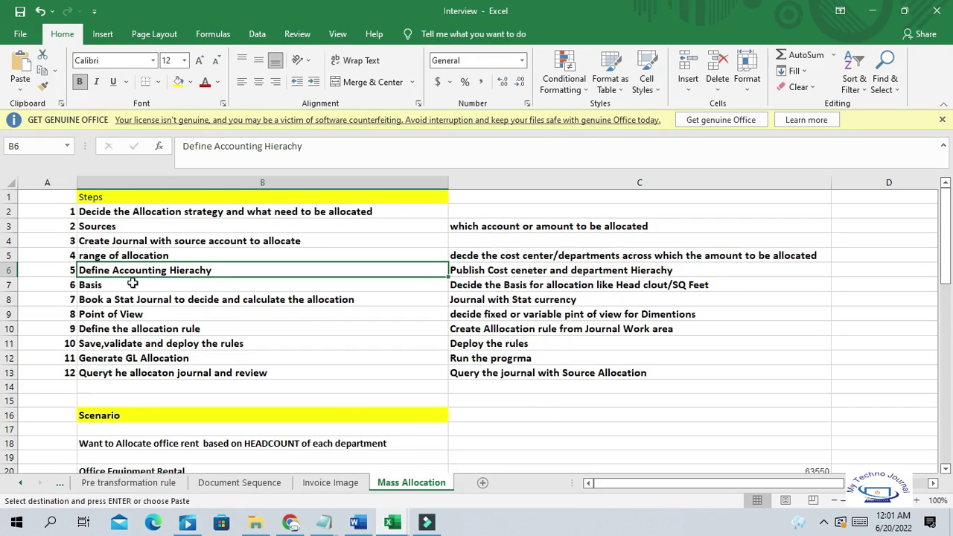
{"action": "left_click", "coordinate": [112, 257]}
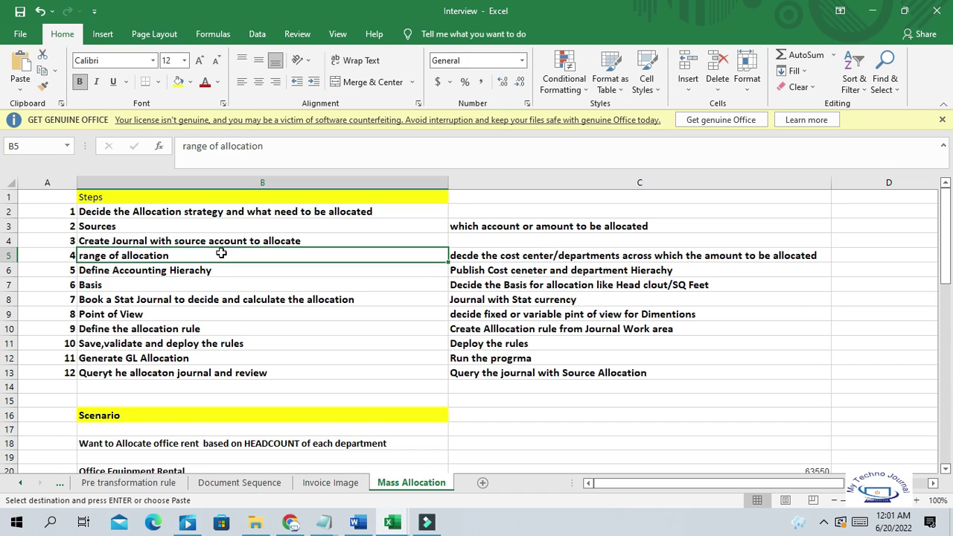
{"action": "left_click", "coordinate": [107, 286]}
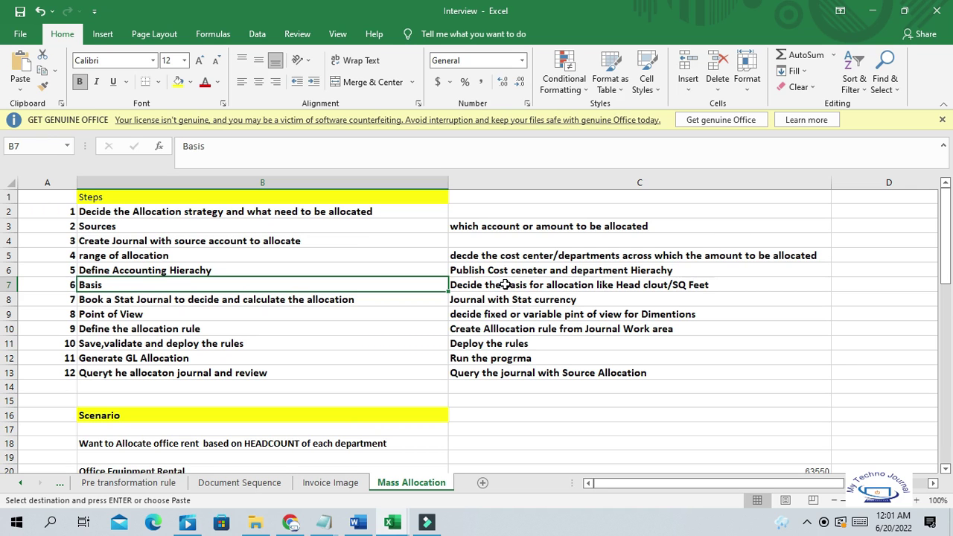
Check the Office Equipment Rental and Headcount rows of the scenario, and review the Stat journal step with its currency note.
{"action": "scroll", "coordinate": [452, 323], "scroll_direction": "down", "scroll_amount": 4}
{"action": "scroll", "coordinate": [452, 323], "scroll_direction": "up", "scroll_amount": 3}
{"action": "scroll", "coordinate": [452, 323], "scroll_direction": "down", "scroll_amount": 5}
{"action": "scroll", "coordinate": [452, 322], "scroll_direction": "up", "scroll_amount": 2}
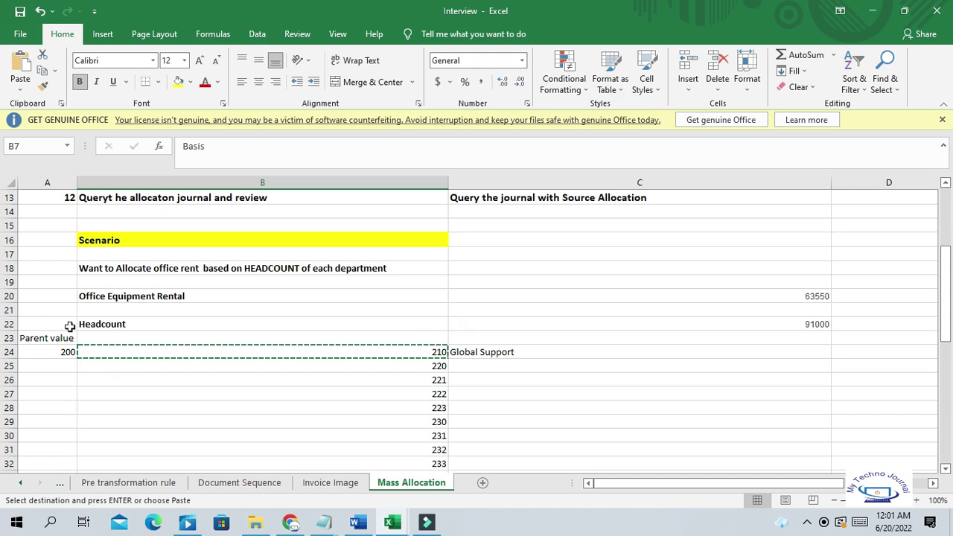
{"action": "left_click", "coordinate": [83, 298]}
{"action": "left_click", "coordinate": [86, 323]}
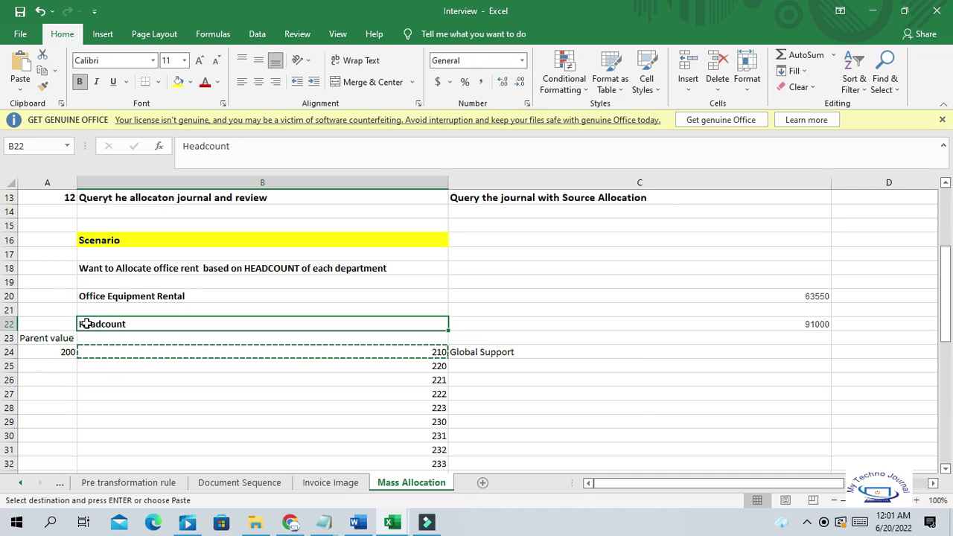
{"action": "scroll", "coordinate": [415, 375], "scroll_direction": "up", "scroll_amount": 4}
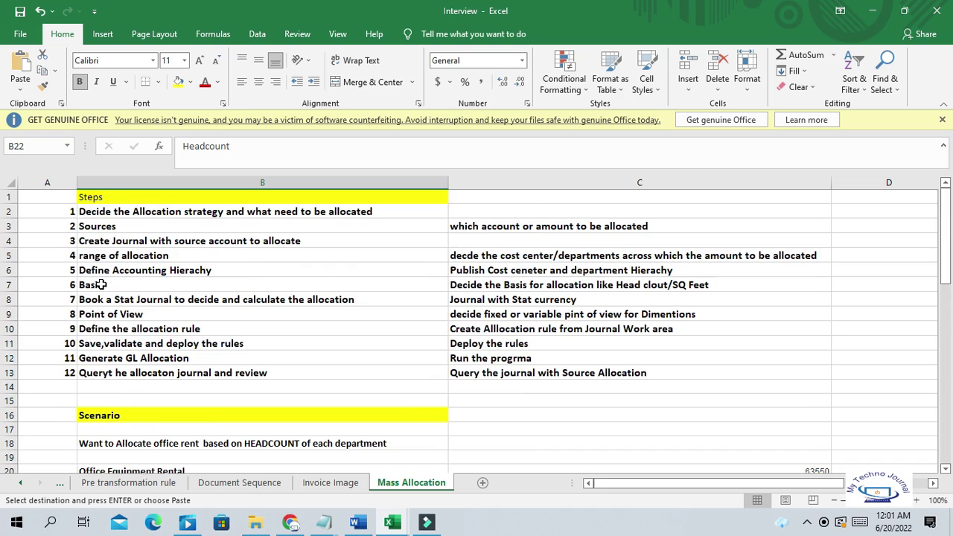
{"action": "left_click", "coordinate": [103, 304]}
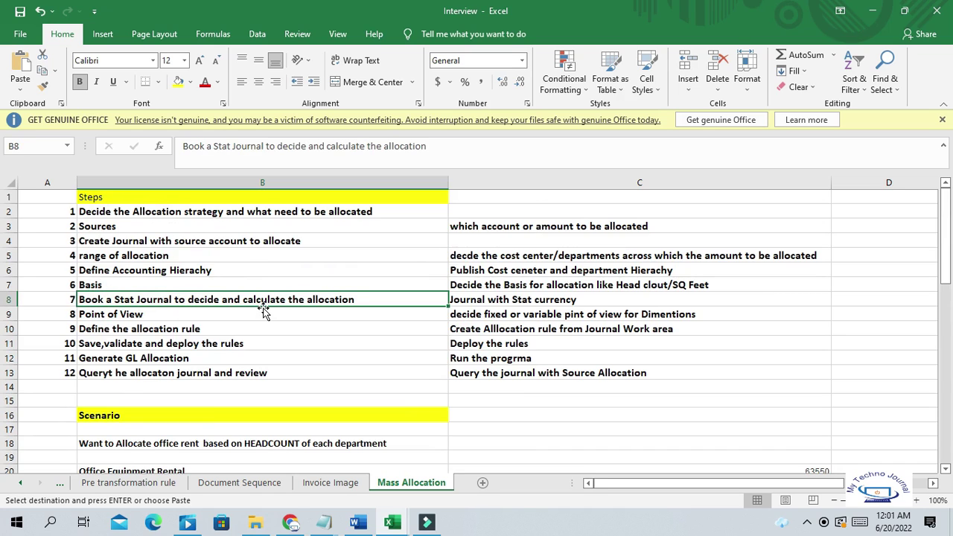
{"action": "left_click", "coordinate": [506, 300]}
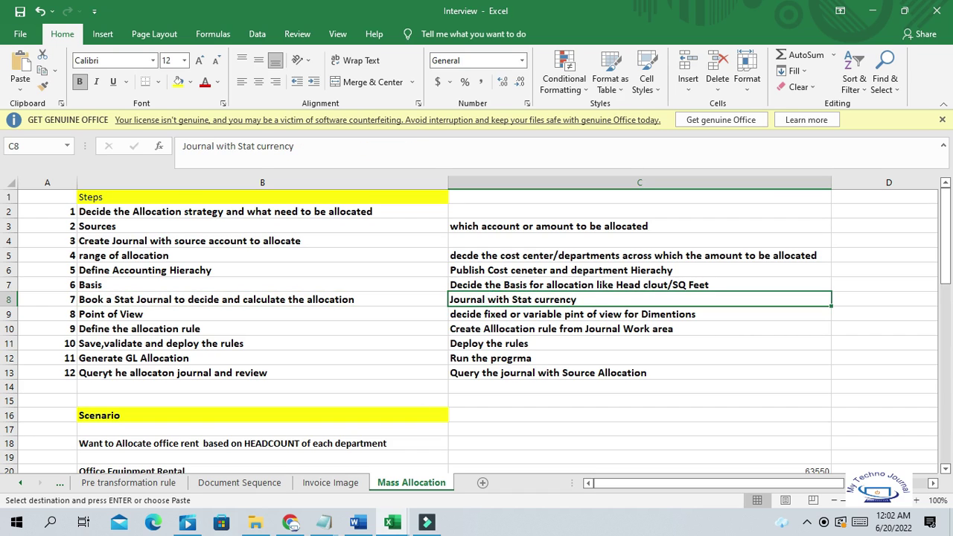
Switch back to the Journals page in Chrome and search Manage Journals for journals starting with Stat in accounting period 06-22.
{"action": "left_click", "coordinate": [290, 523]}
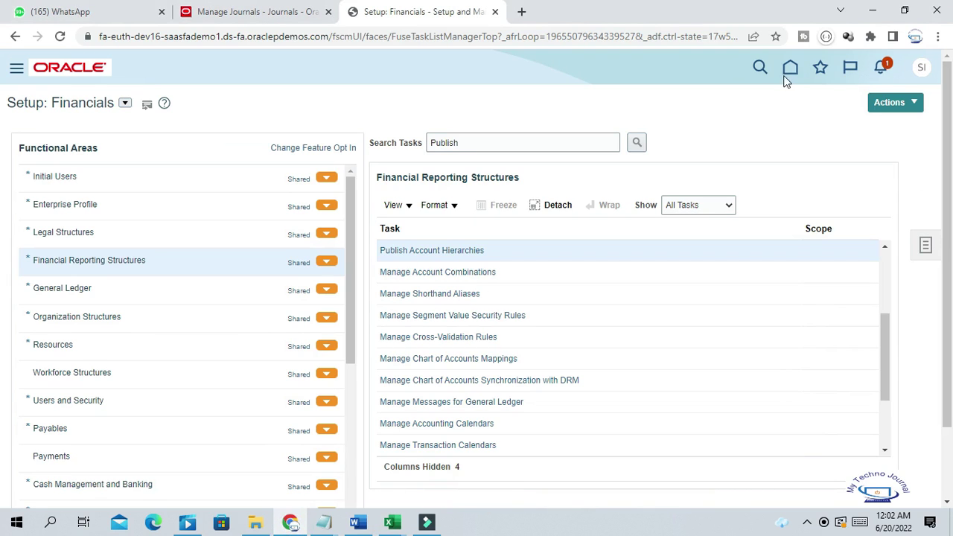
{"action": "left_click", "coordinate": [277, 13]}
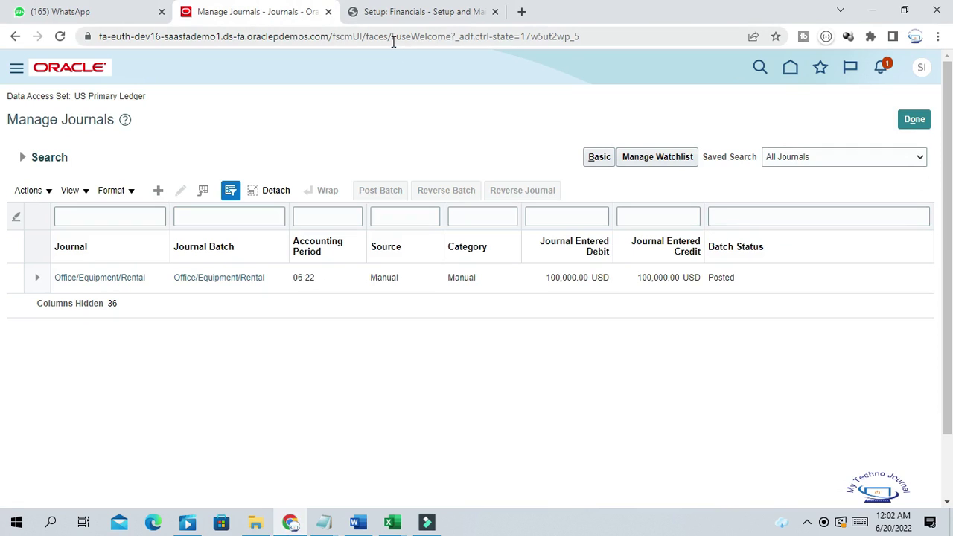
{"action": "left_click", "coordinate": [916, 121]}
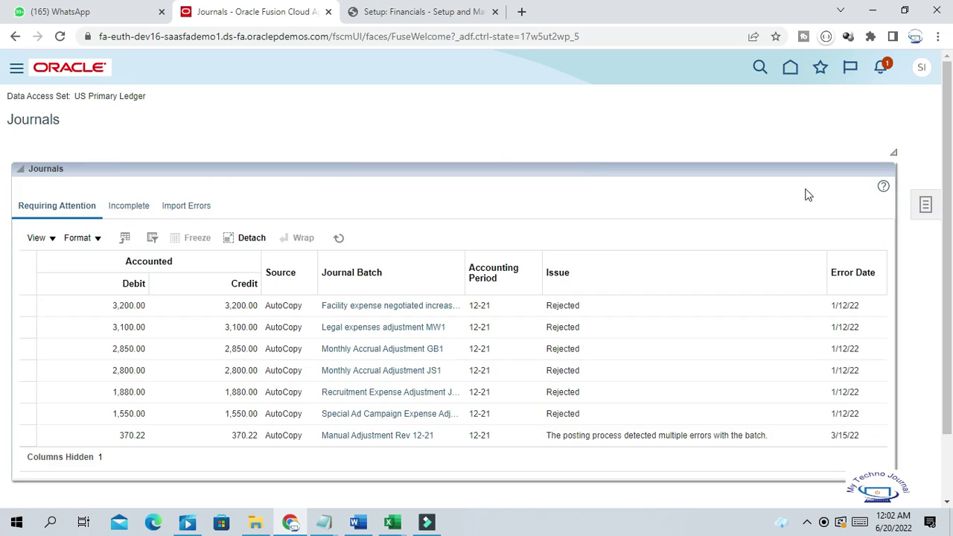
{"action": "left_click", "coordinate": [929, 205]}
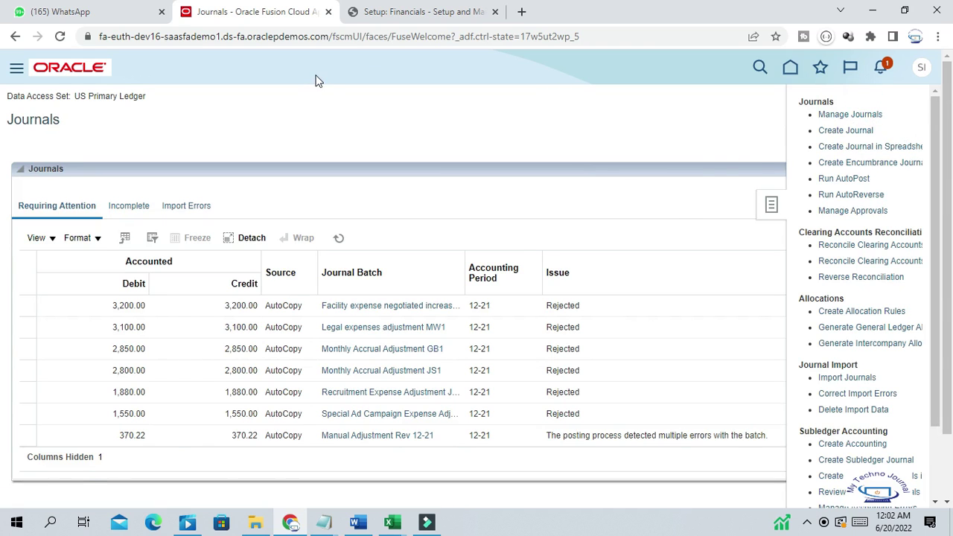
{"action": "left_click", "coordinate": [403, 198]}
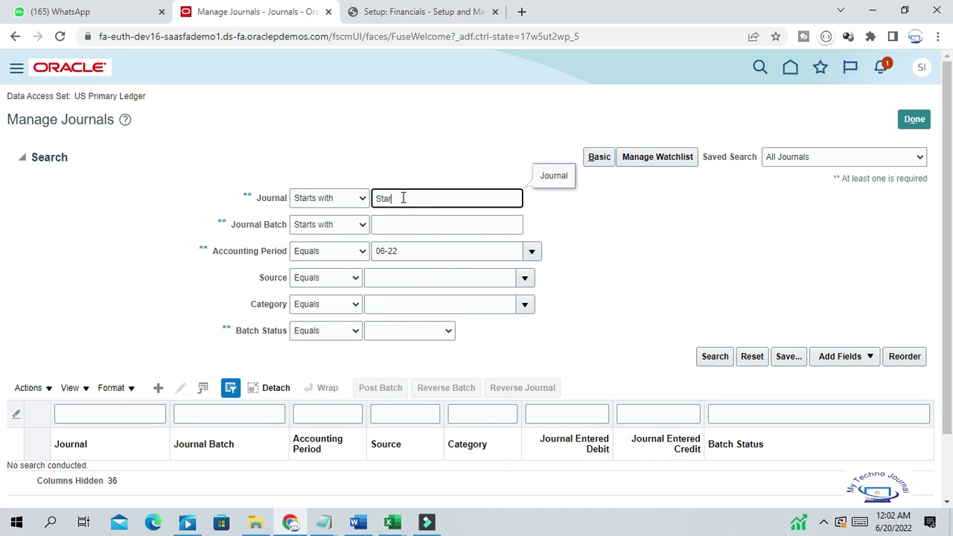
{"action": "type", "text": "Stat"}
{"action": "left_click", "coordinate": [715, 356]}
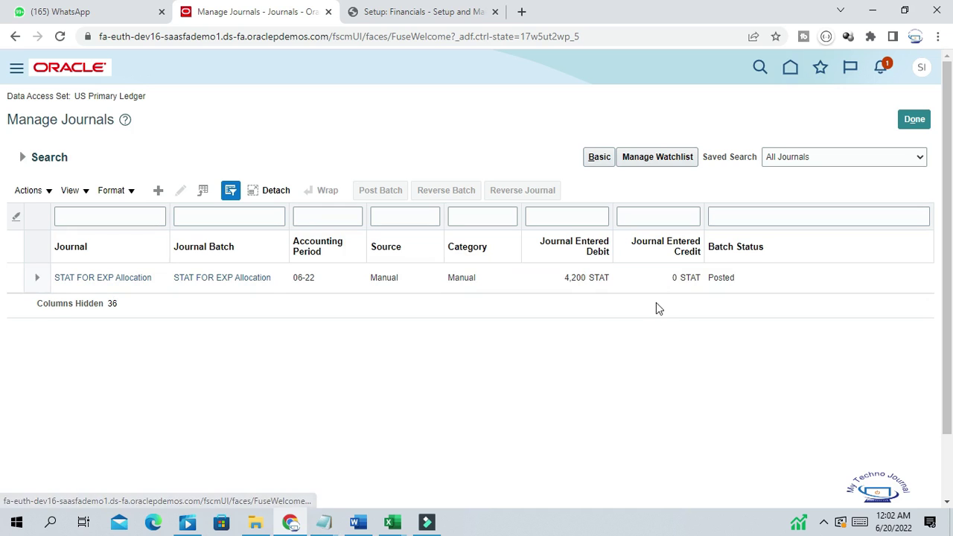
Open the STAT FOR EXP Allocation journal and check its currency in the journal header.
{"action": "left_click", "coordinate": [97, 278]}
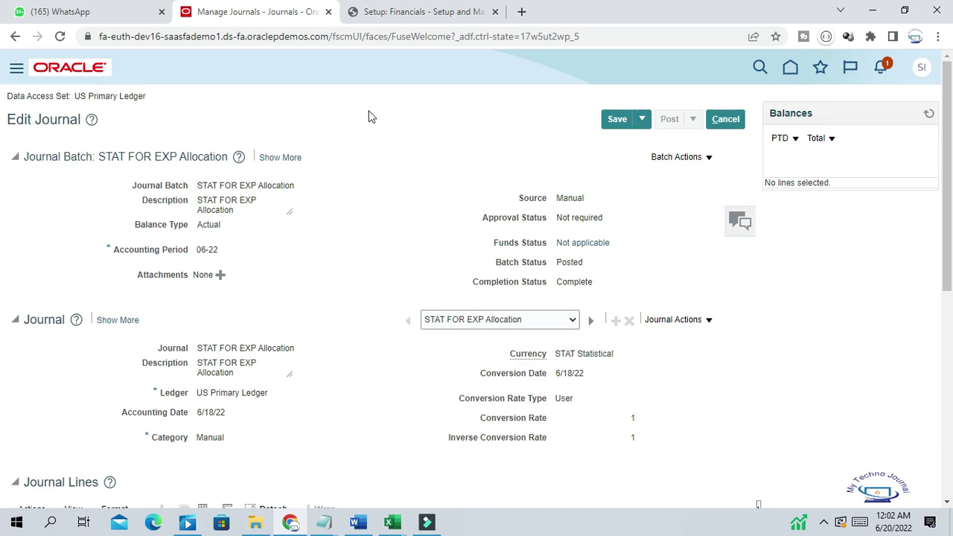
{"action": "left_click_drag", "start_coordinate": [946, 169], "coordinate": [948, 204]}
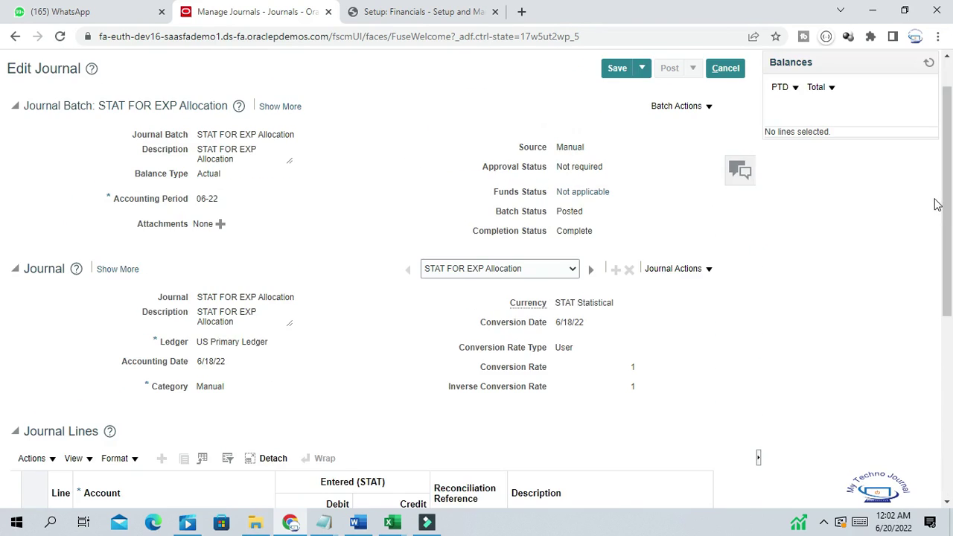
{"action": "left_click_drag", "start_coordinate": [623, 304], "coordinate": [557, 302]}
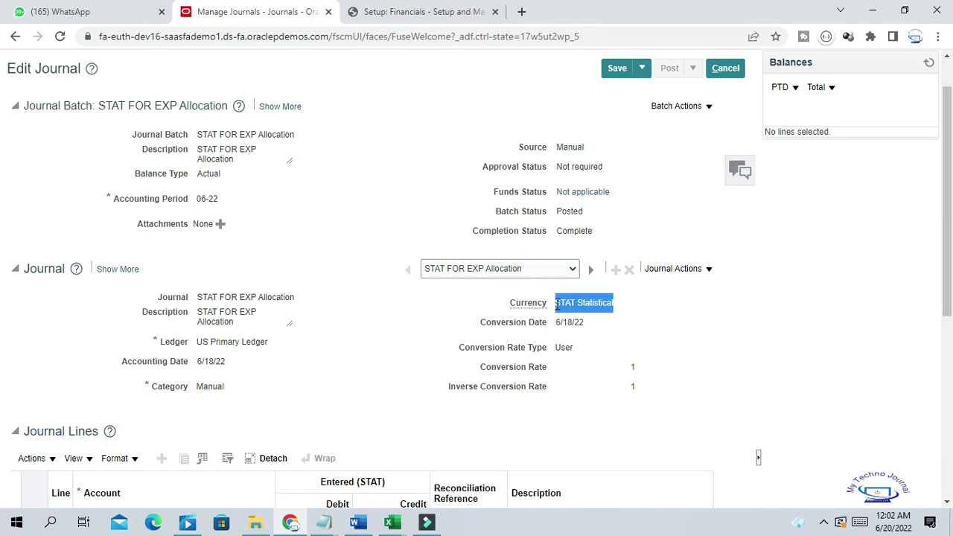
Examine the statistical journal's lines, including the debit amounts and the account segments of line 1.
{"action": "left_click_drag", "start_coordinate": [949, 254], "coordinate": [949, 385]}
{"action": "left_click_drag", "start_coordinate": [2, 385], "coordinate": [4, 419]}
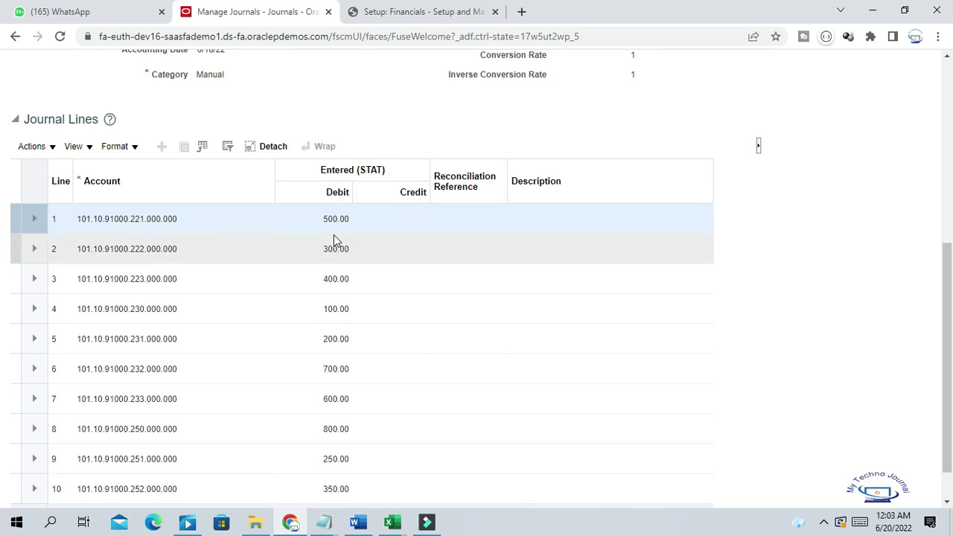
{"action": "left_click_drag", "start_coordinate": [947, 262], "coordinate": [948, 287]}
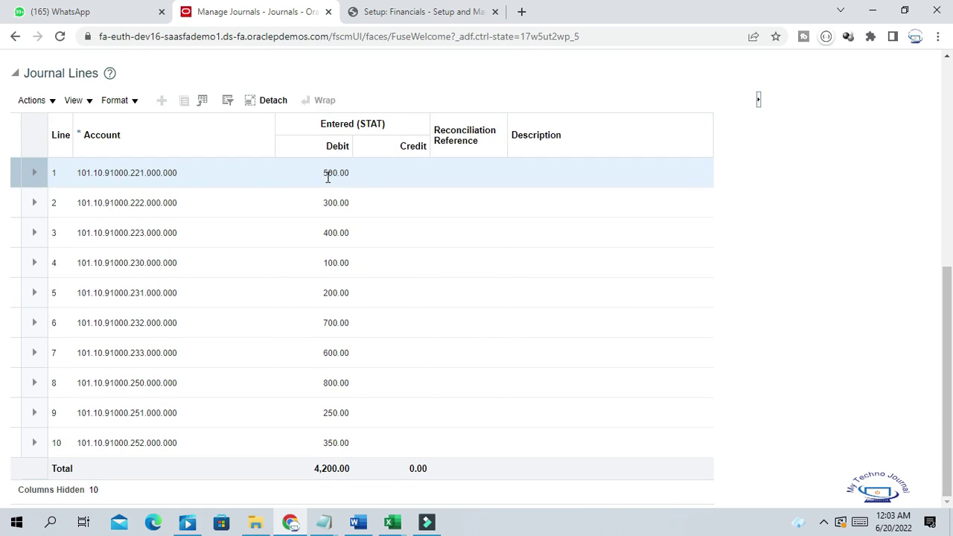
{"action": "left_click_drag", "start_coordinate": [326, 174], "coordinate": [350, 179]}
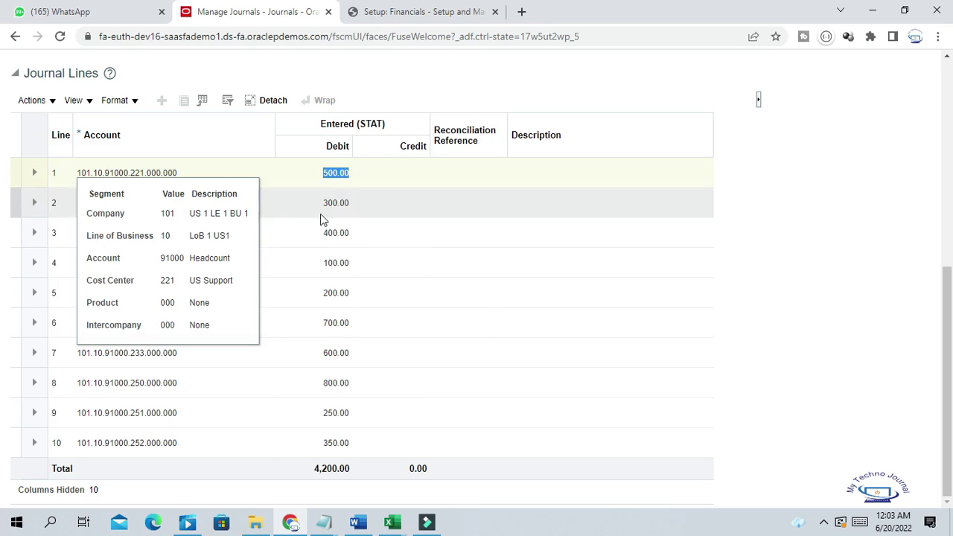
{"action": "left_click", "coordinate": [360, 85]}
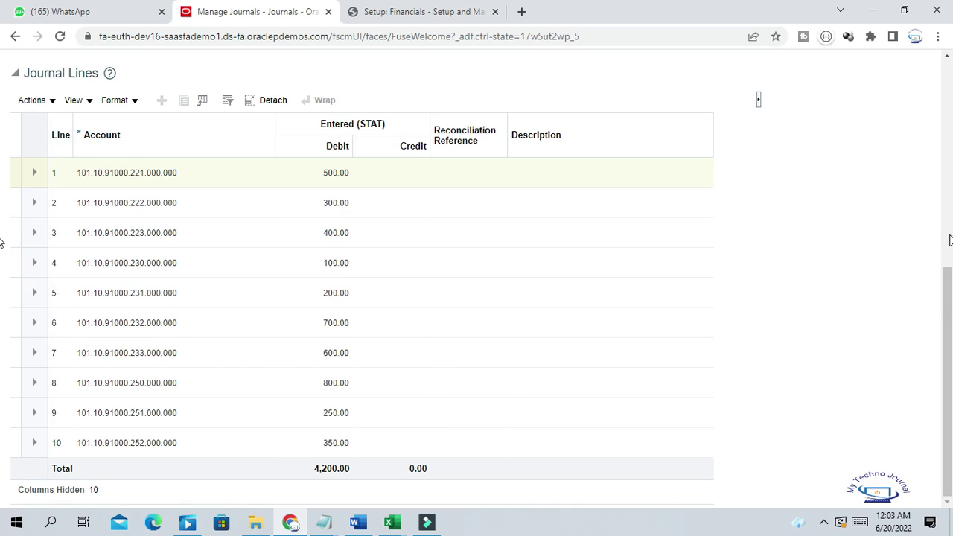
Cancel out of the STAT FOR EXP Allocation journal without changing it.
{"action": "left_click_drag", "start_coordinate": [949, 282], "coordinate": [937, 55]}
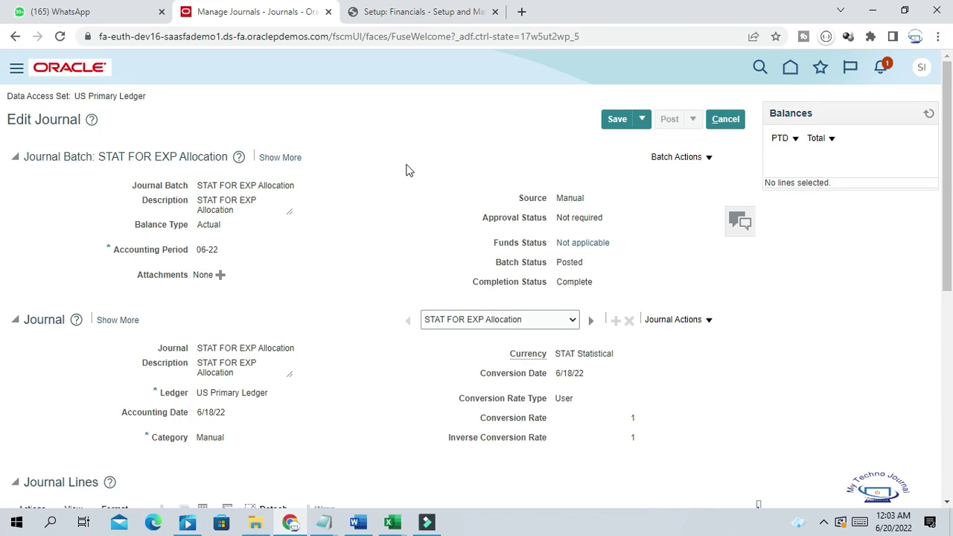
{"action": "left_click", "coordinate": [726, 120]}
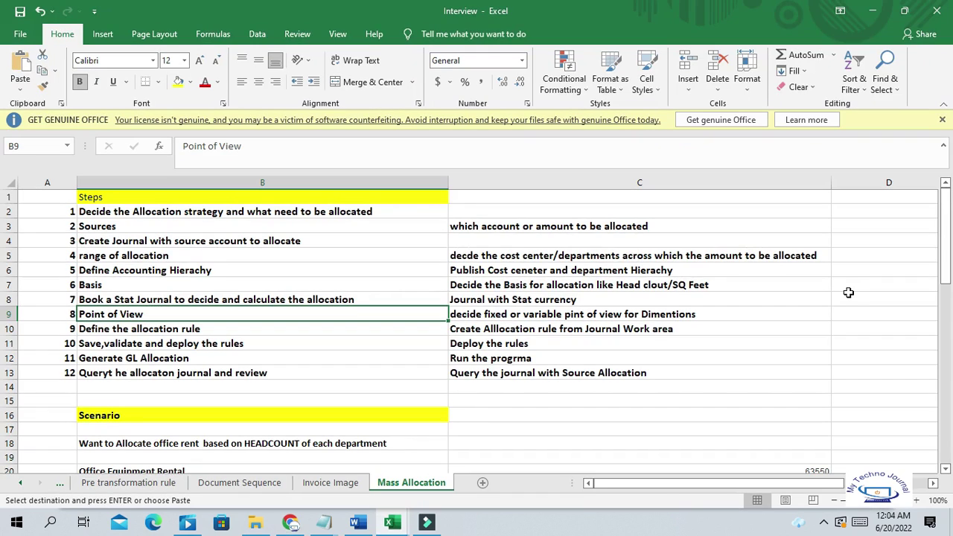
Review allocation steps 1 to 7 and the remaining steps 8 to 12 on Excel's Mass Allocation sheet, and clear the range selection.
{"action": "left_click_drag", "start_coordinate": [50, 214], "coordinate": [630, 292]}
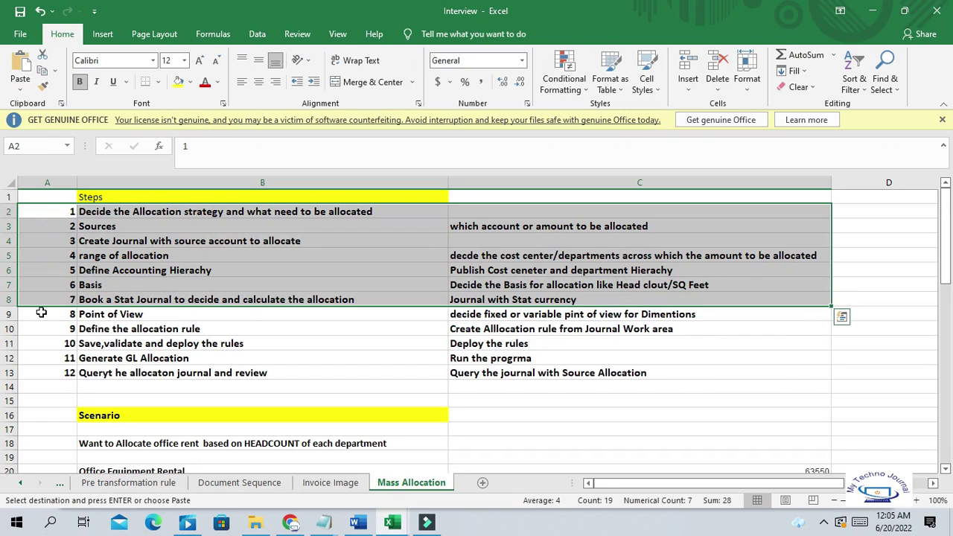
{"action": "left_click_drag", "start_coordinate": [41, 314], "coordinate": [577, 371]}
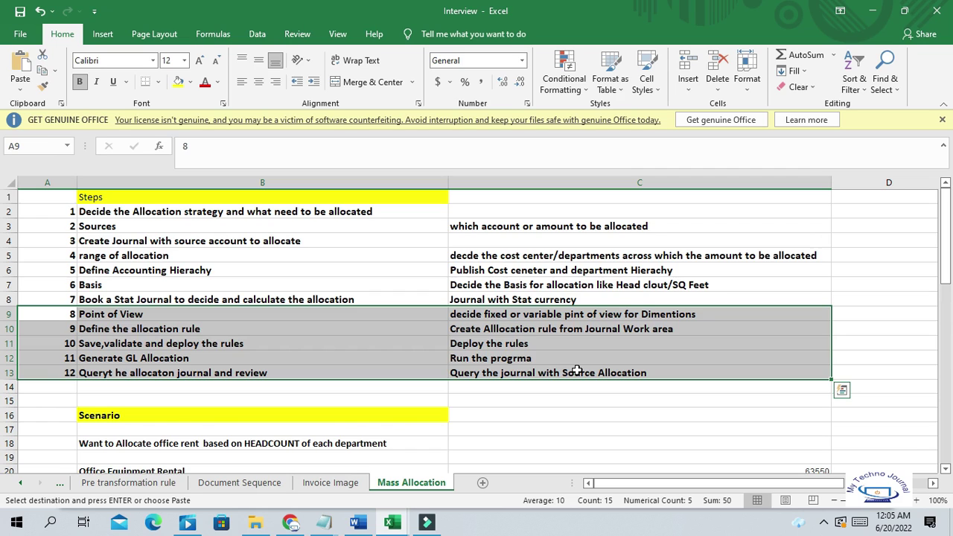
{"action": "left_click_drag", "start_coordinate": [237, 211], "coordinate": [554, 298]}
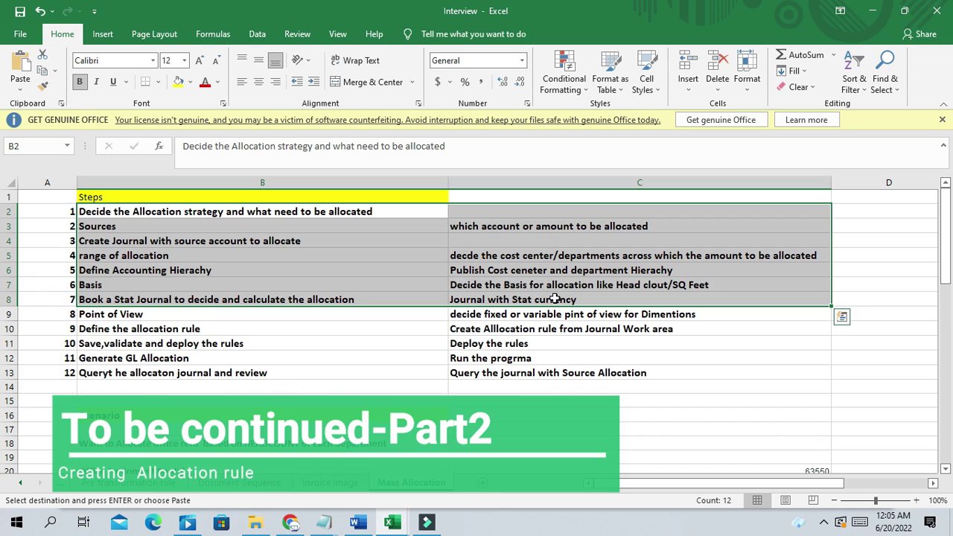
{"action": "left_click", "coordinate": [910, 248]}
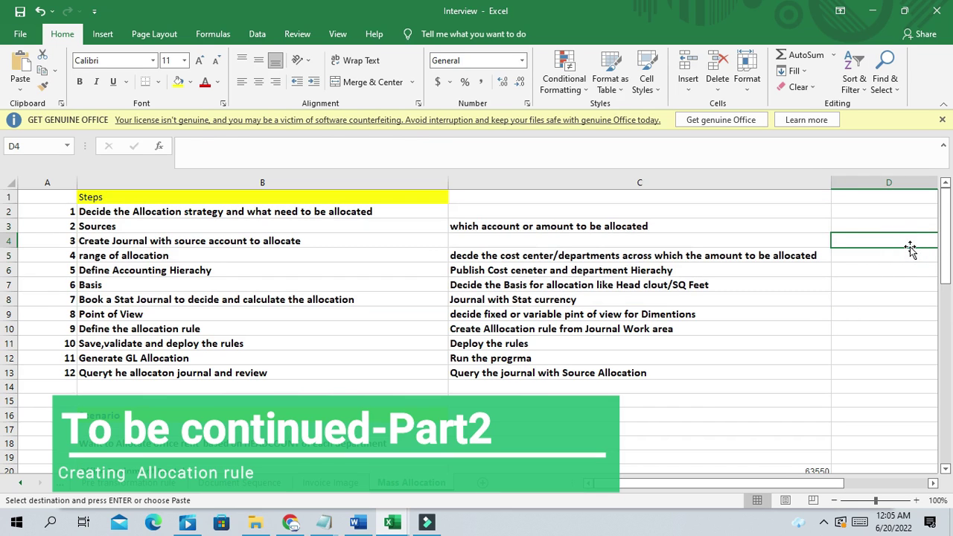